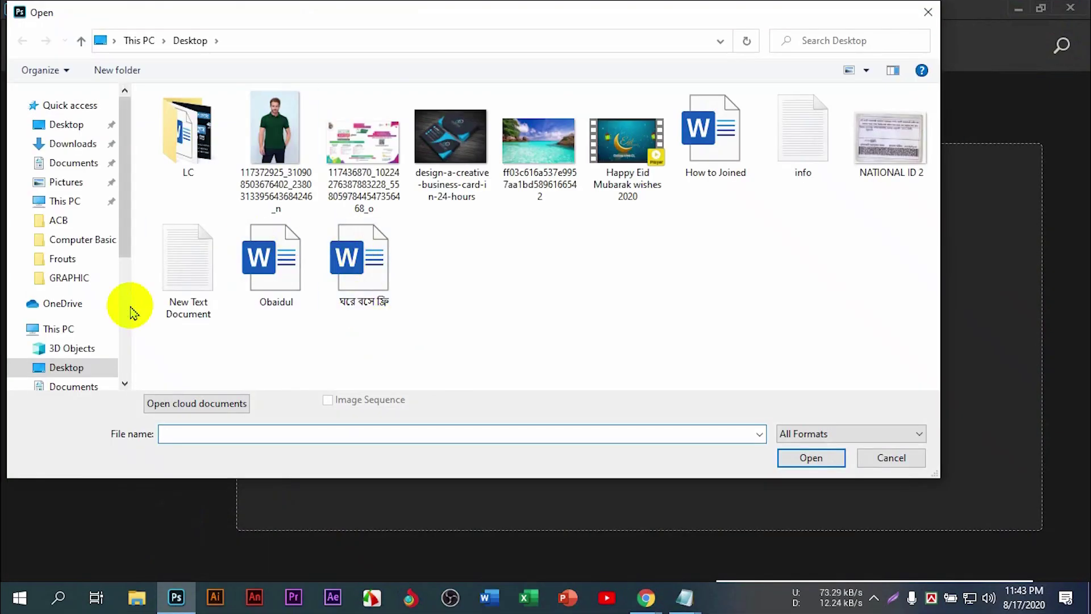
Step: Open the freckled portrait from GD Files (F:) > Graphic Design > Photo Collection > man
left_click_drag(135, 245, 132, 298)
scroll(68, 301, "down", 2)
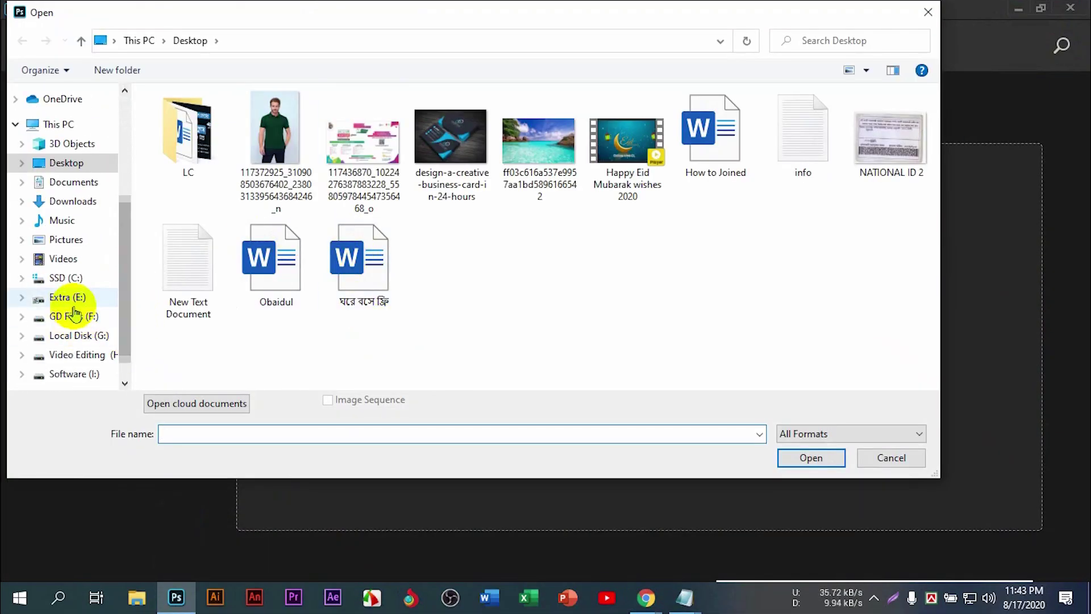
left_click(68, 316)
double_click(207, 146)
double_click(217, 205)
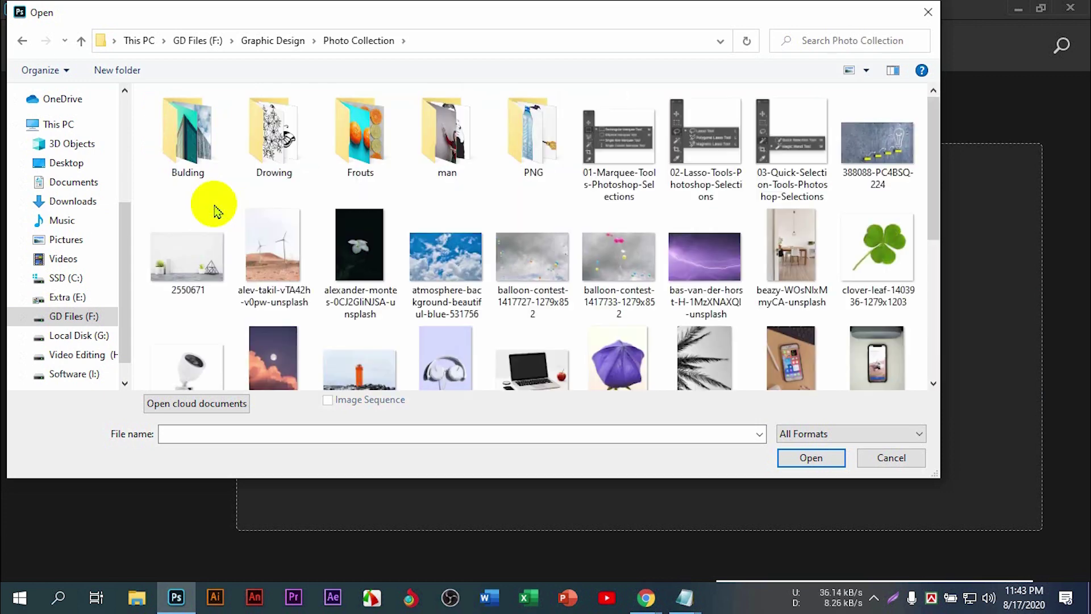
double_click(470, 139)
double_click(604, 165)
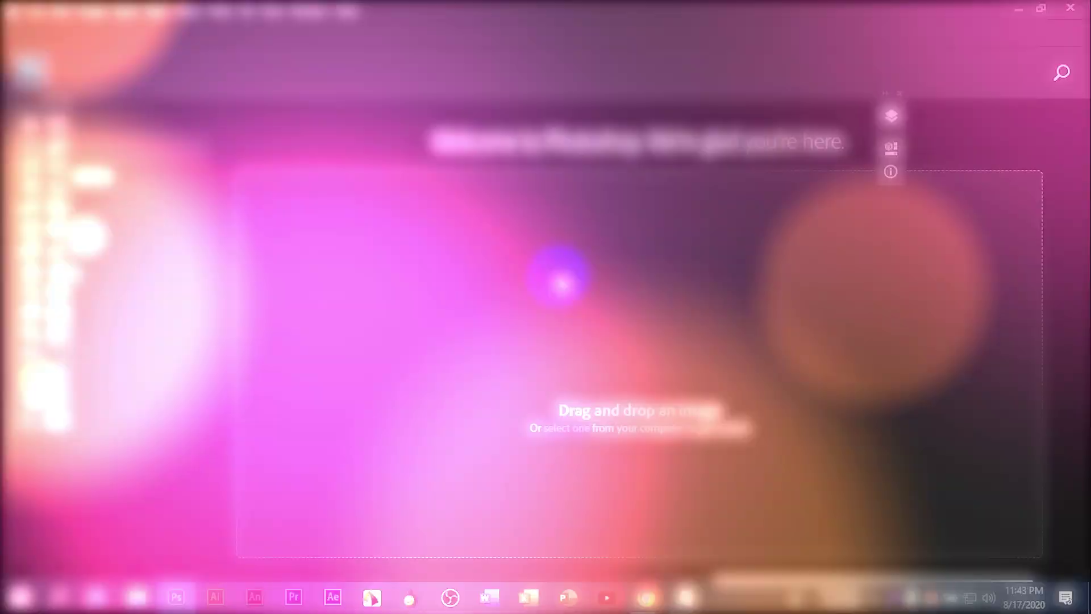
Step: Zoom in on the portrait and centre the face on the freckles
scroll(554, 307, "up", 1)
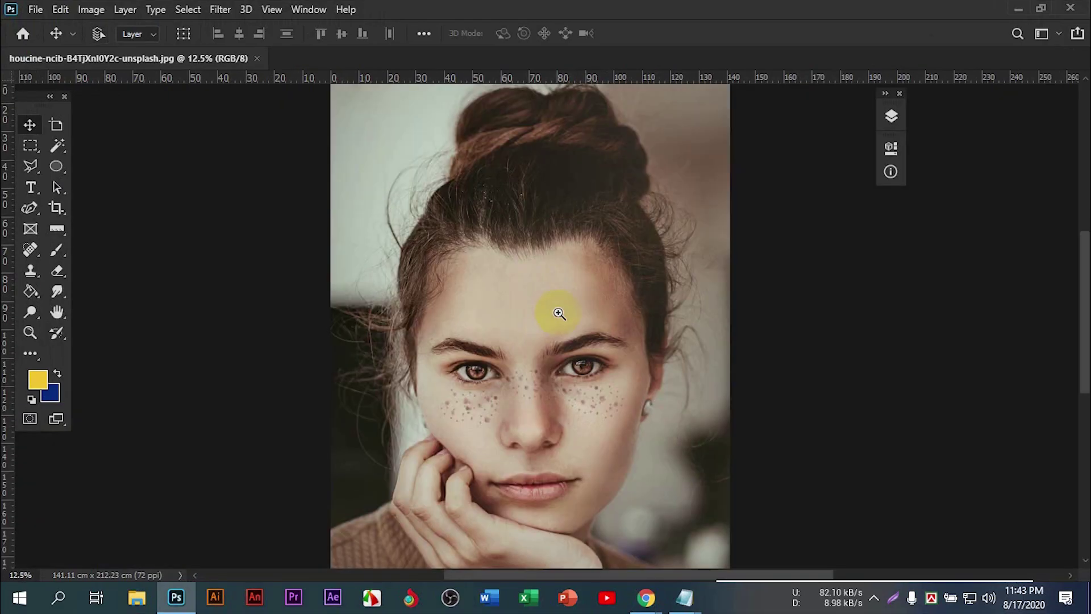
scroll(537, 318, "up", 1)
mouse_move(541, 366)
left_mouse_down()
mouse_move(458, 227)
mouse_move(378, 251)
left_mouse_up()
scroll(458, 239, "up", 1)
scroll(435, 244, "up", 1)
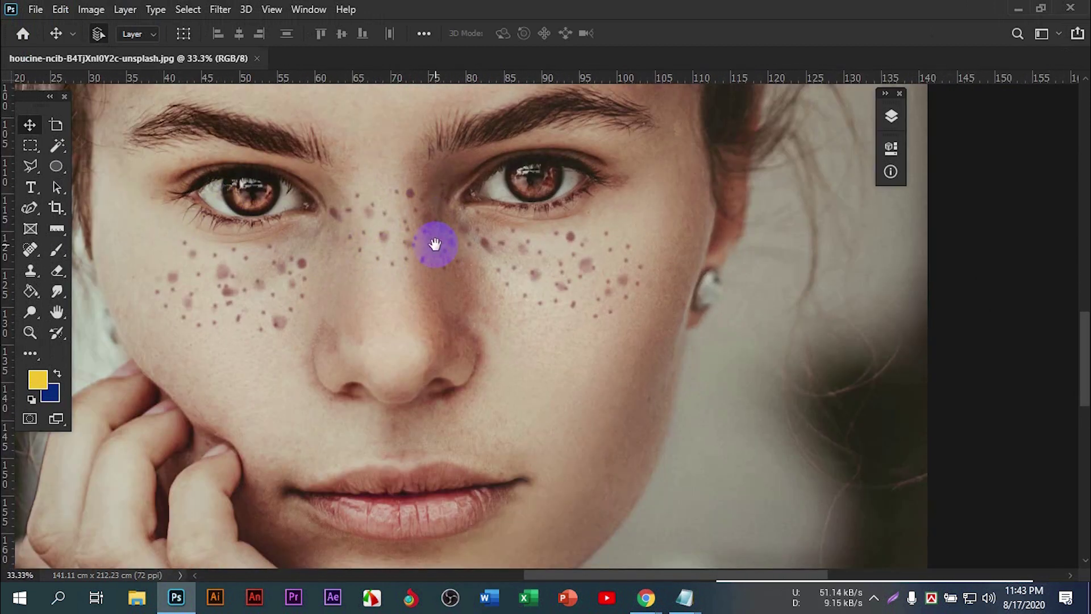
scroll(395, 243, "up", 1)
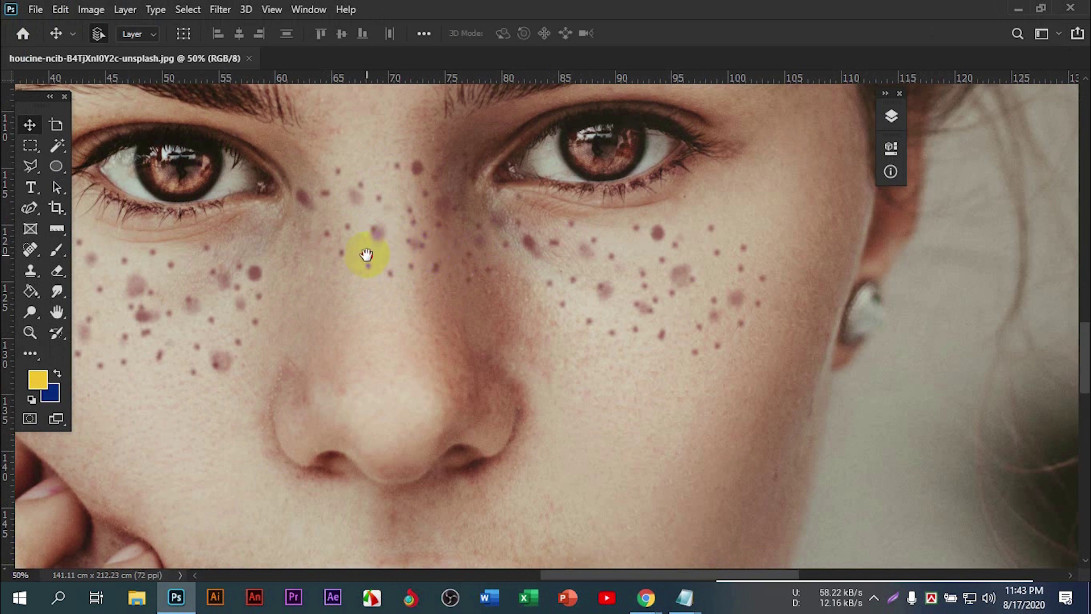
Step: Frame the nose freckles and select the Spot Healing Brush Tool
left_click_drag(366, 254, 504, 281)
scroll(505, 283, "down", 1)
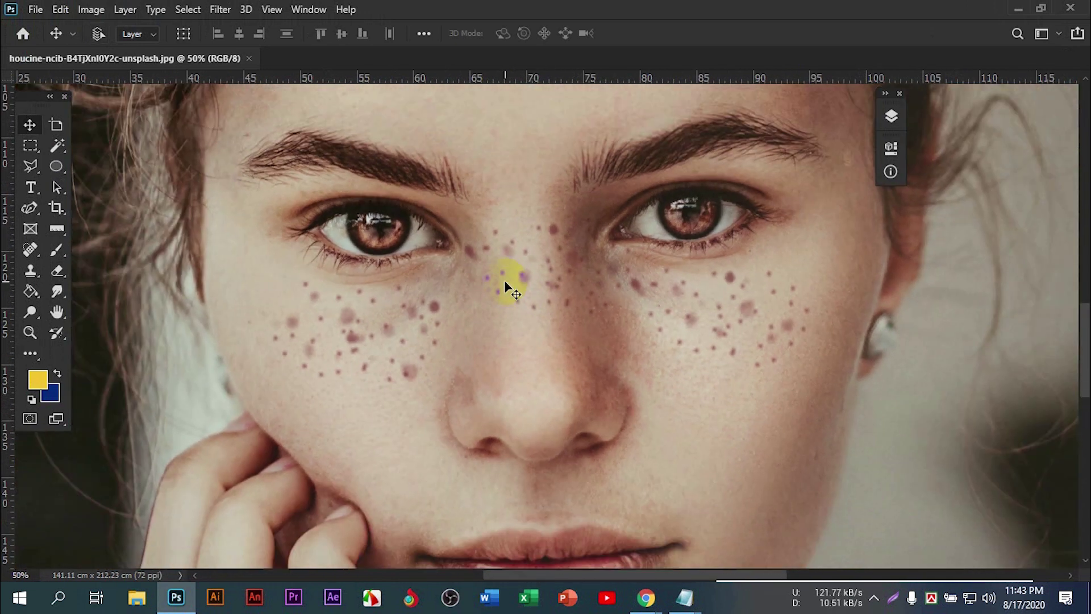
scroll(506, 284, "up", 1)
left_click_drag(540, 316, 486, 308)
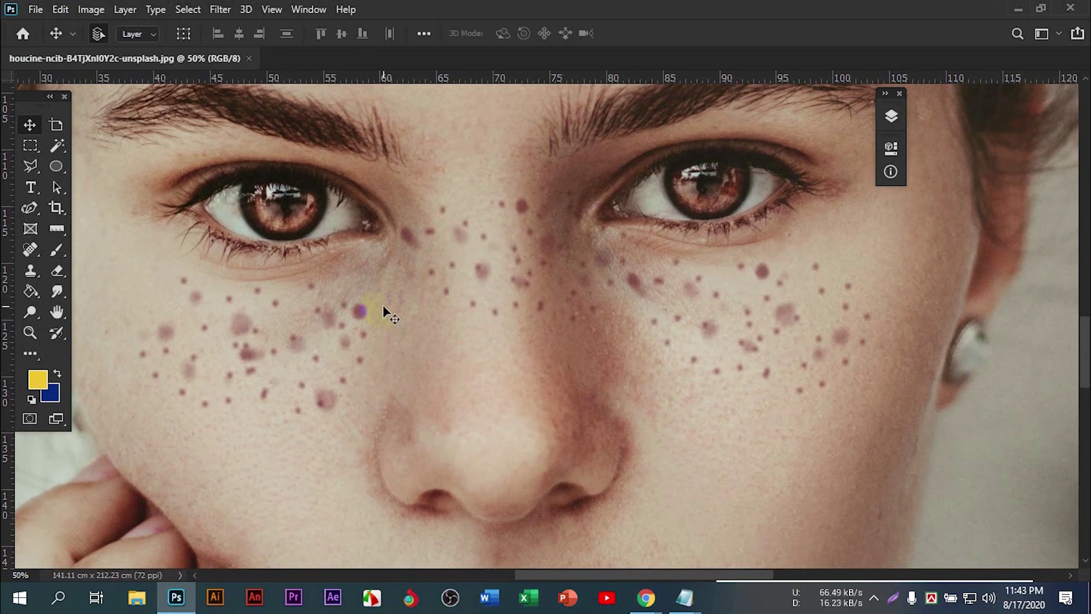
left_click_drag(31, 112, 180, 151)
left_click(178, 289)
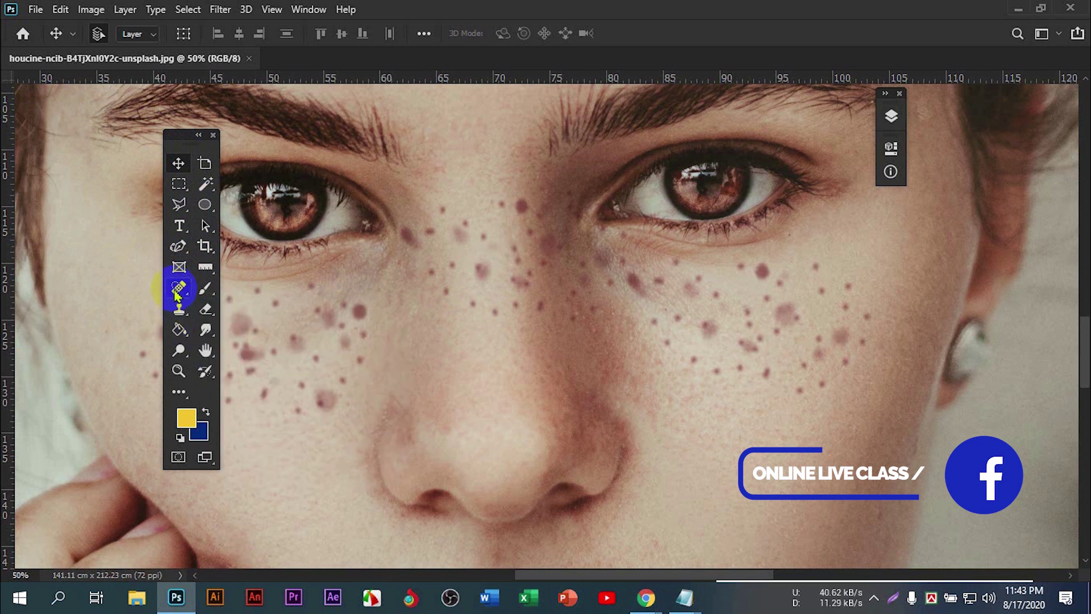
Step: Keep the Spot Healing Brush active, move the tools panel left, and zoom closer
left_click_drag(178, 295, 278, 293)
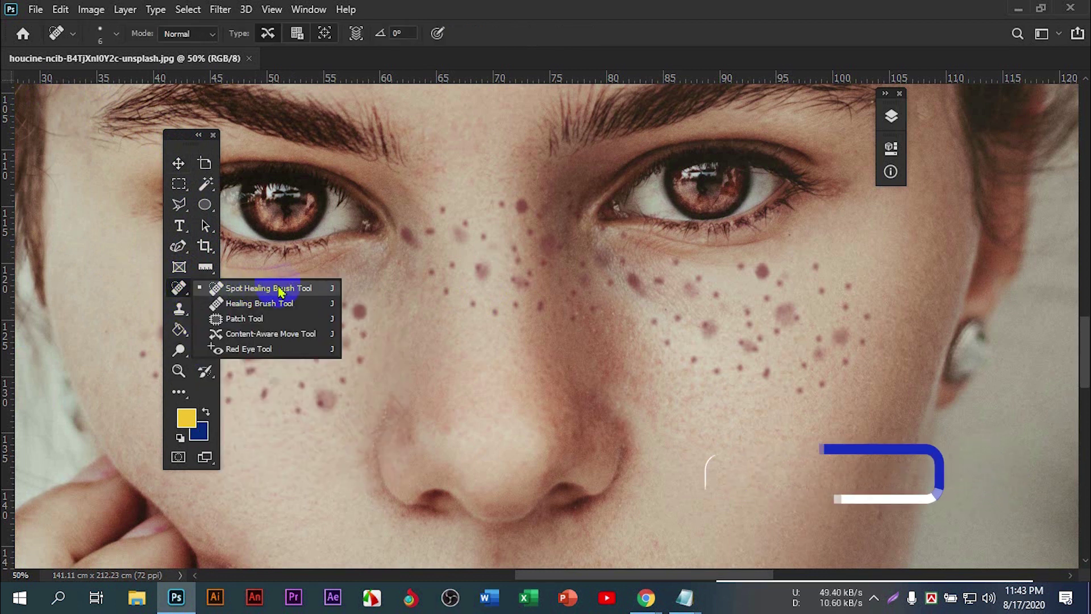
left_click(262, 291)
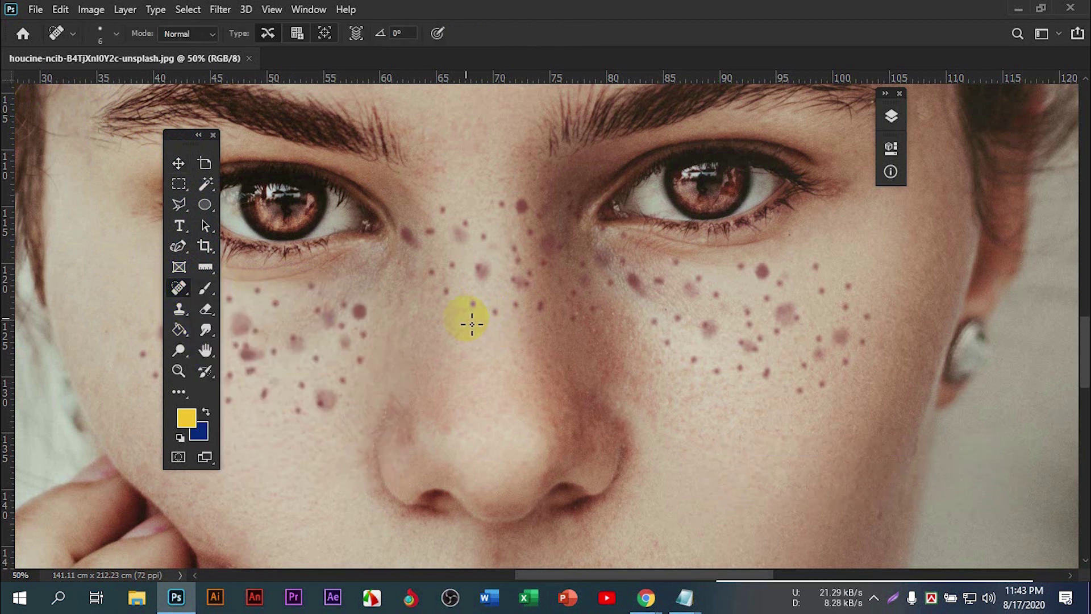
left_click_drag(182, 135, 84, 135)
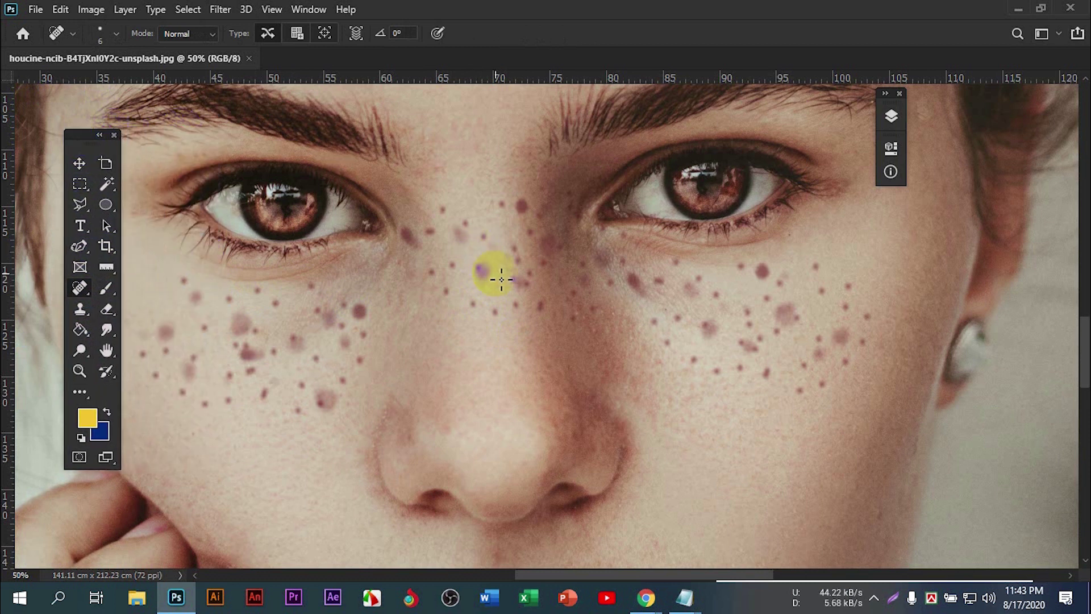
left_click(502, 347)
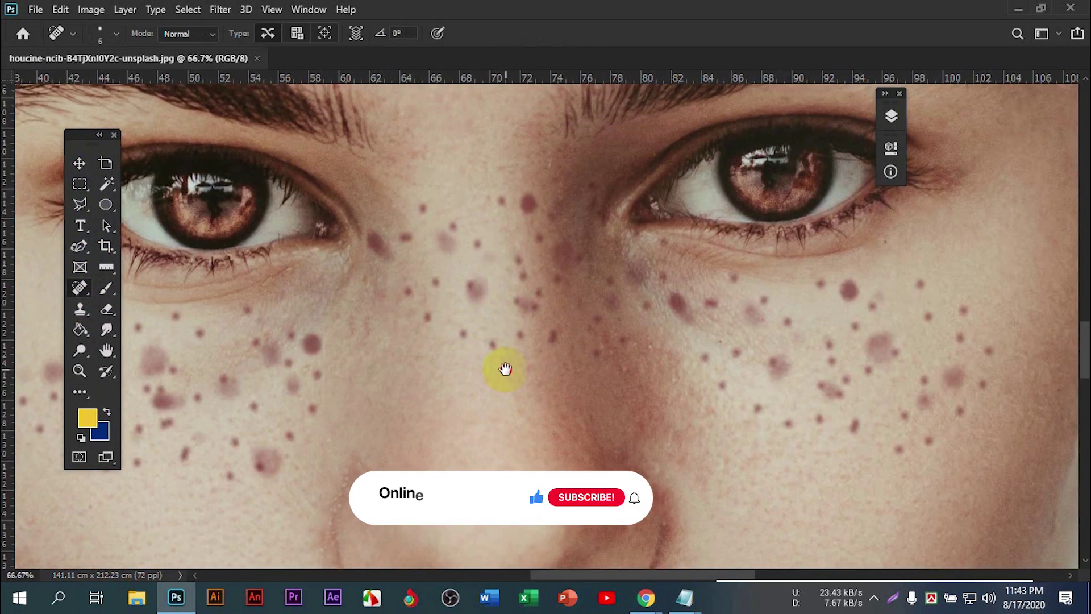
Step: Spot-heal several left-cheek freckles with a 35-pixel brush
left_click_drag(509, 355, 508, 333)
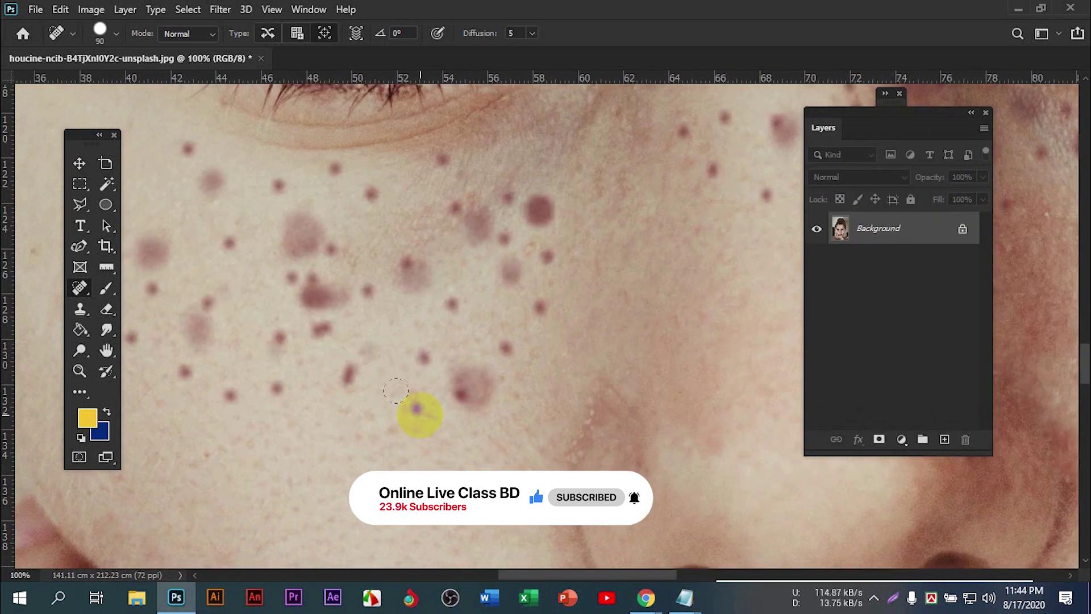
left_click_drag(418, 401, 419, 404)
key("bracketleft")
left_click(348, 377)
left_click(277, 388)
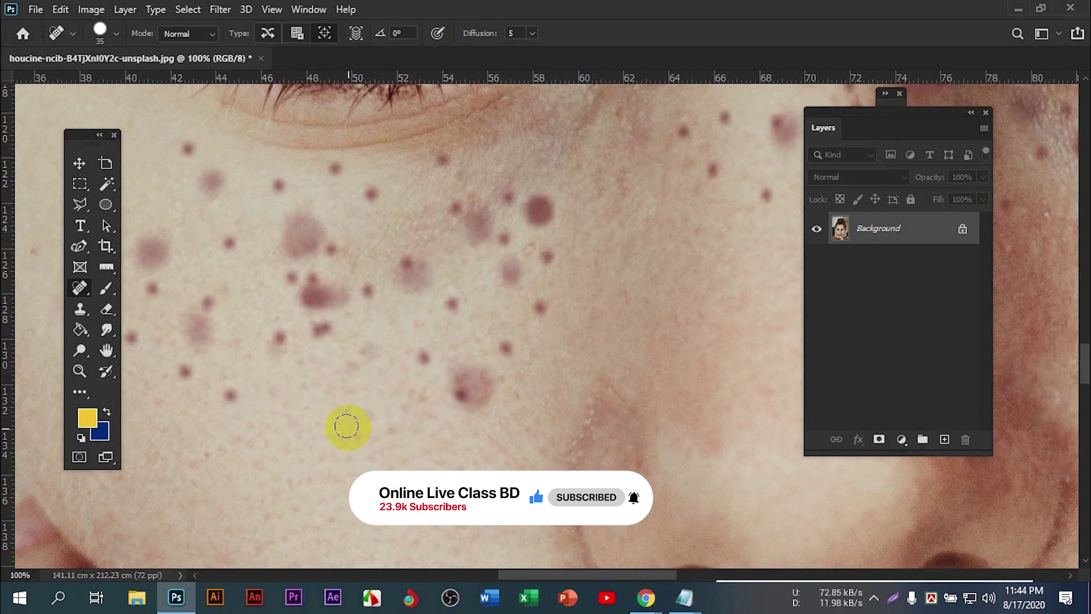
left_click_drag(319, 426, 441, 415)
left_click(354, 388)
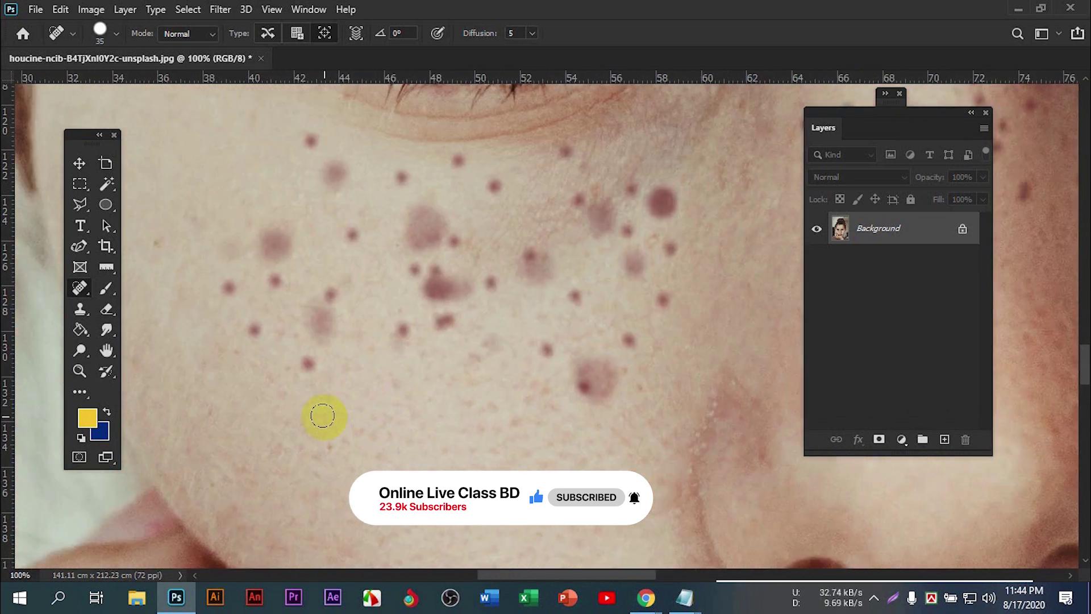
left_click(310, 363)
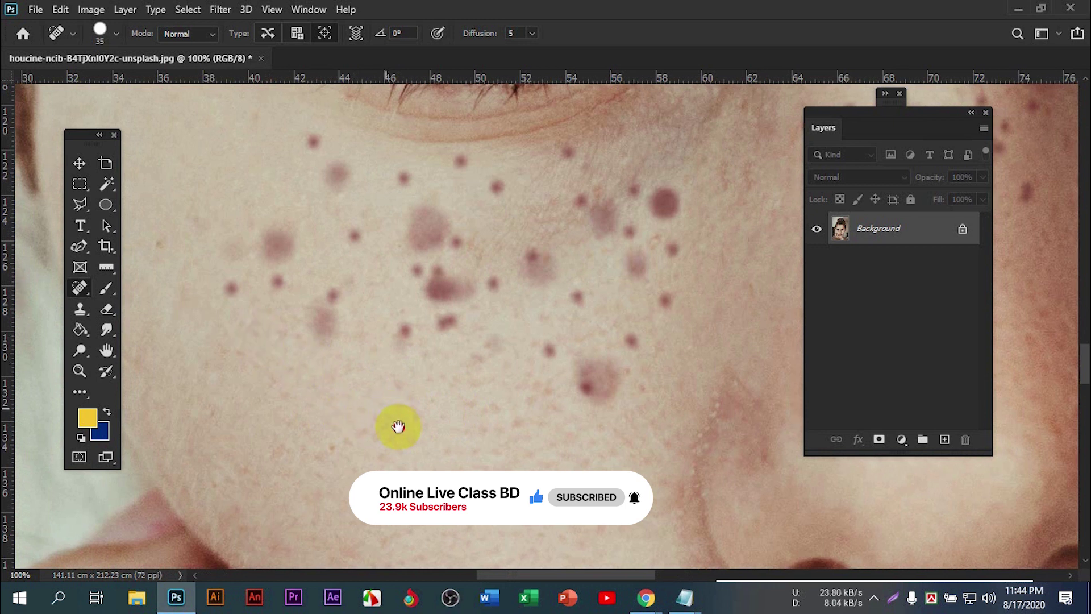
left_click_drag(397, 429, 420, 462)
left_click(251, 325)
left_click(178, 275)
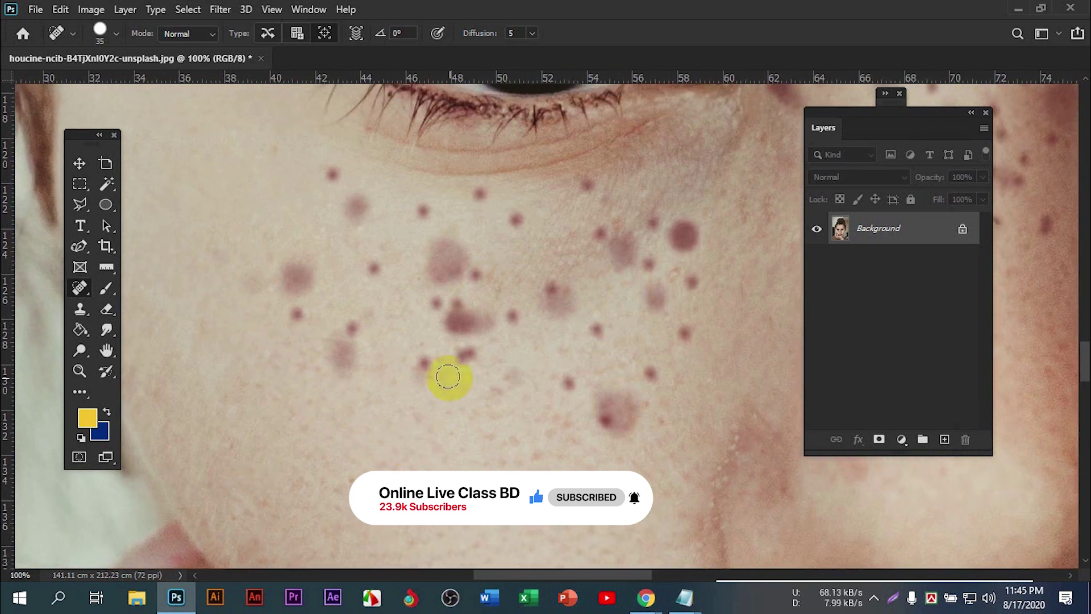
Step: Undo the trial heals and zoom out to 50% over the face
key("ctrl+z")
key("ctrl+z")
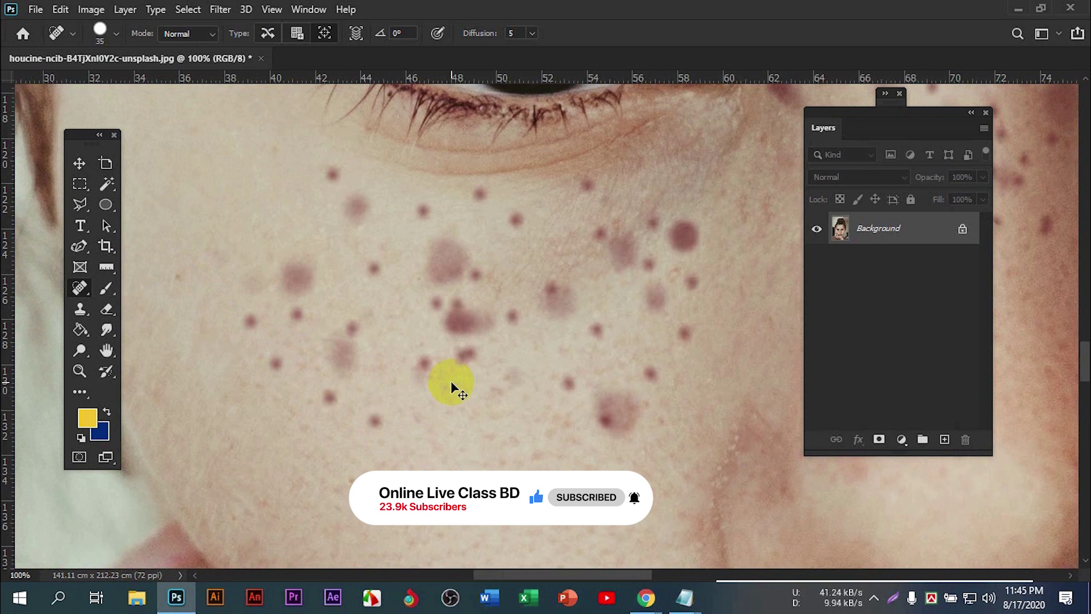
key("ctrl+z")
key("ctrl+z")
key("ctrl+z")
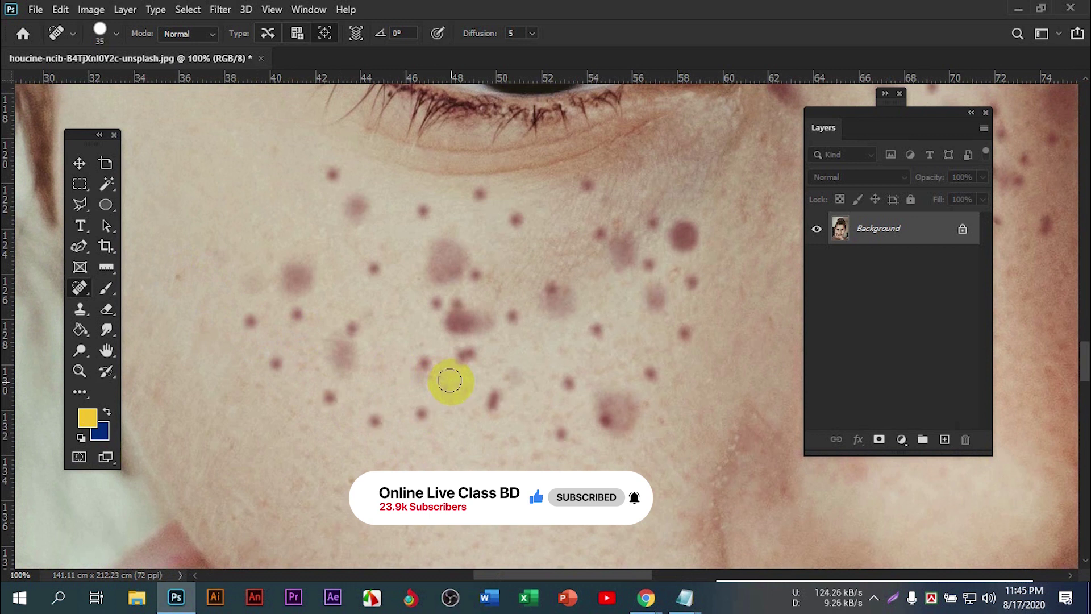
key("ctrl+minus")
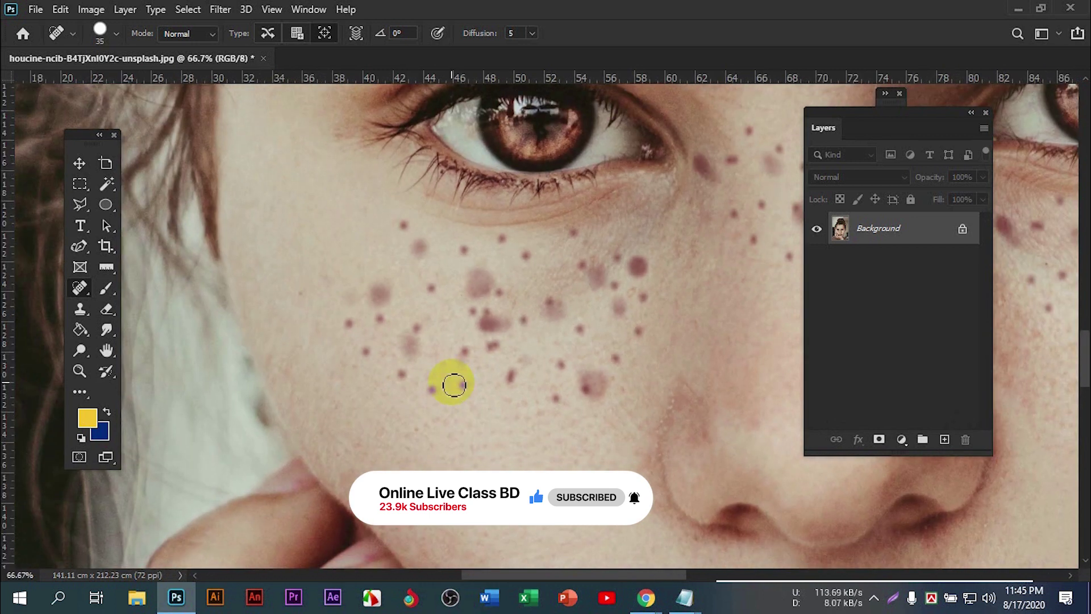
key("ctrl+minus")
left_click_drag(453, 383, 477, 404)
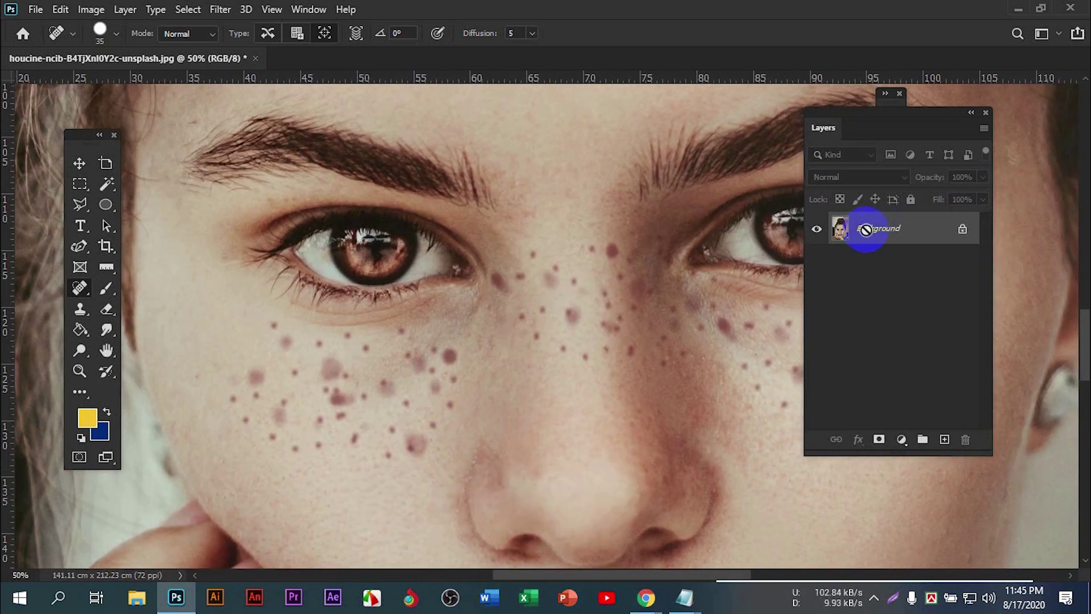
Step: Duplicate the photo to Layer 1 and heal the first cheek freckles there
key("ctrl+j")
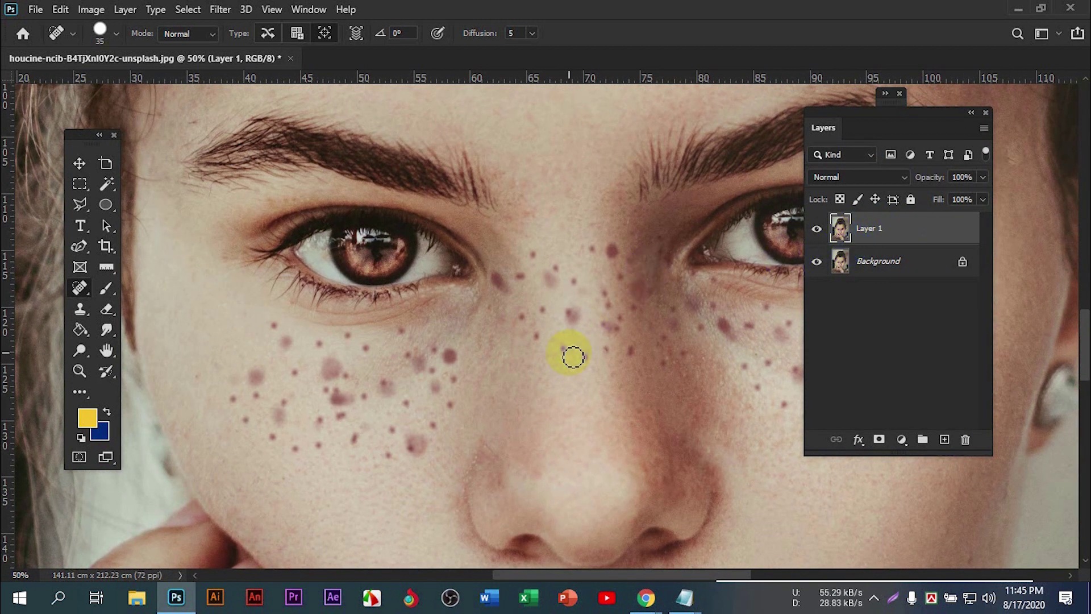
left_click(555, 390, "ctrl")
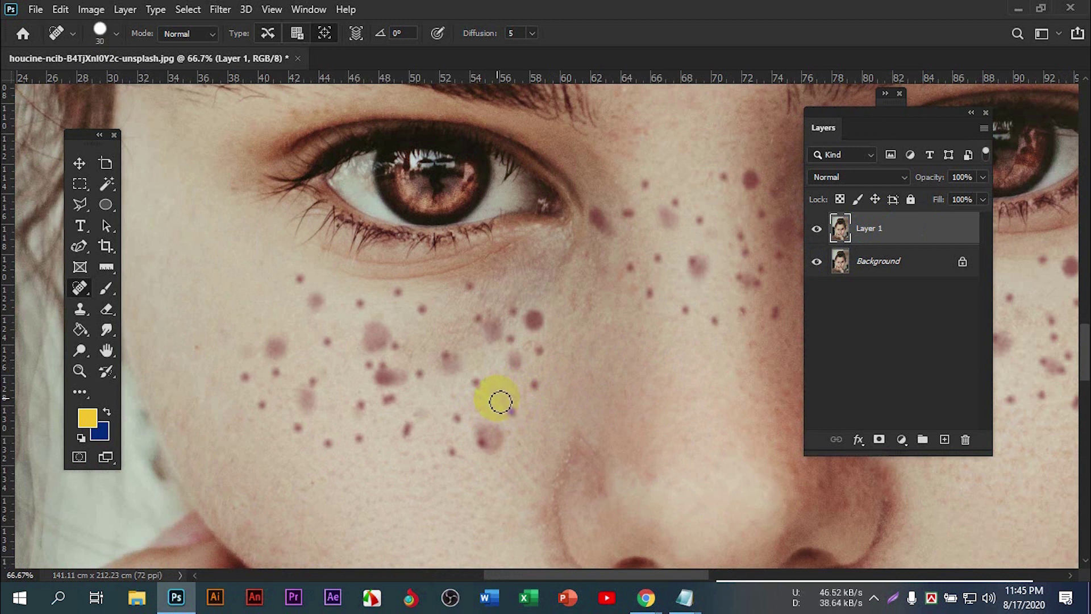
left_click(514, 414)
key("bracketright")
left_click(485, 434)
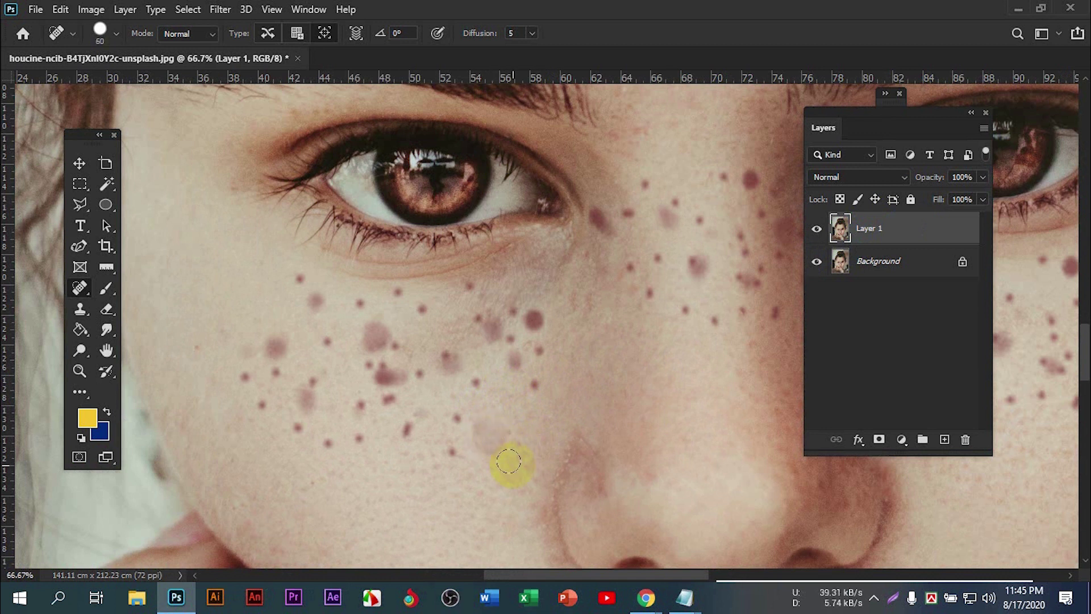
left_click(486, 431)
key("bracketright")
key("bracketleft")
left_click(484, 444)
Step: Heal the freckles across the cheek and just below the left eye with a smaller brush
key("bracketleft")
left_click(359, 437)
left_click(299, 428)
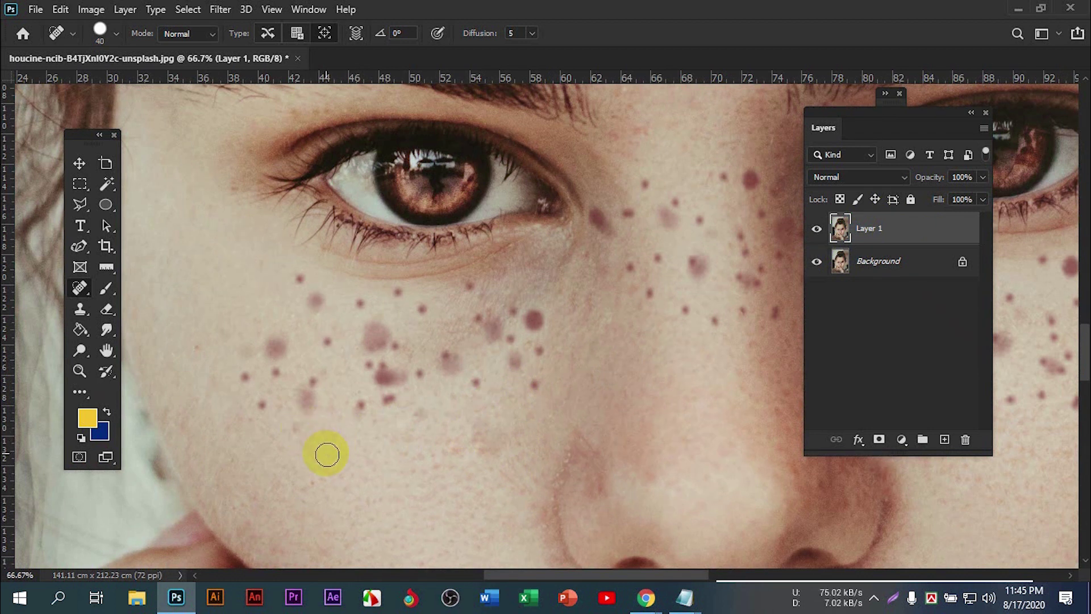
left_click(362, 407)
left_click(245, 377)
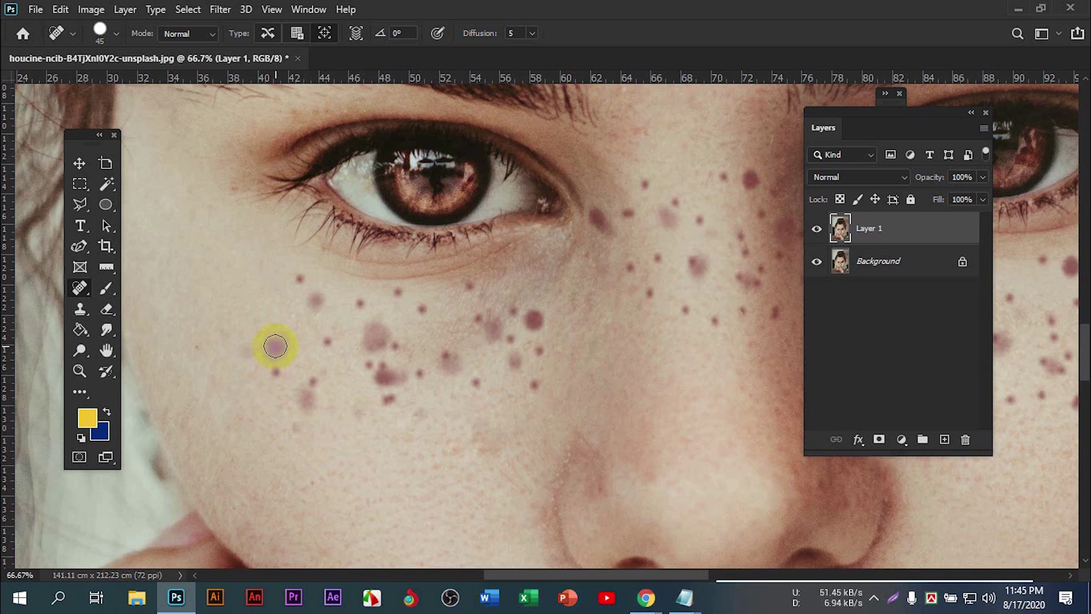
left_click(276, 372)
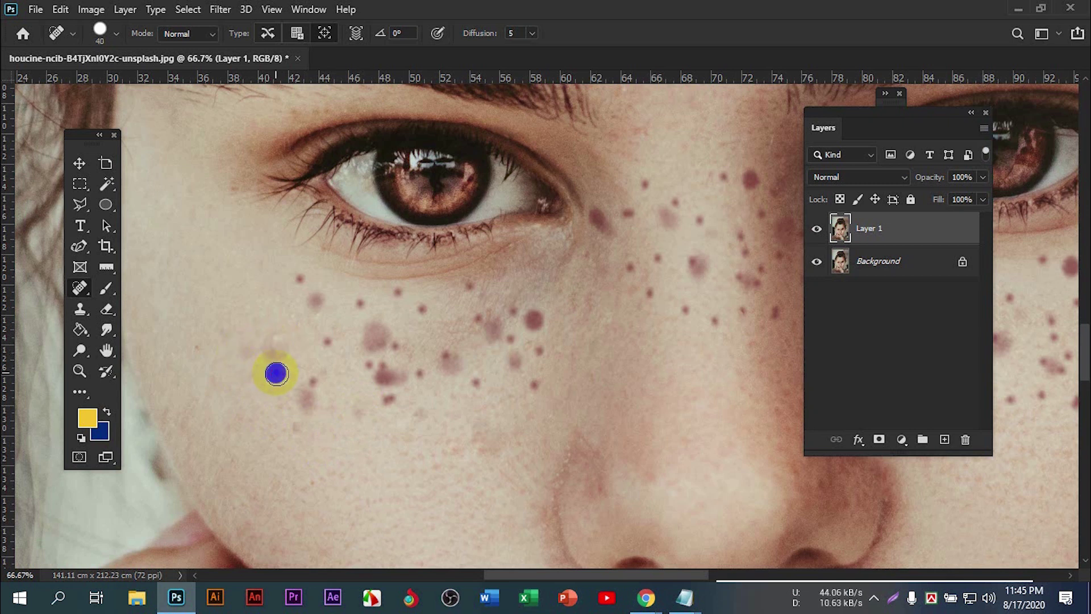
key("bracketleft")
left_click(300, 279)
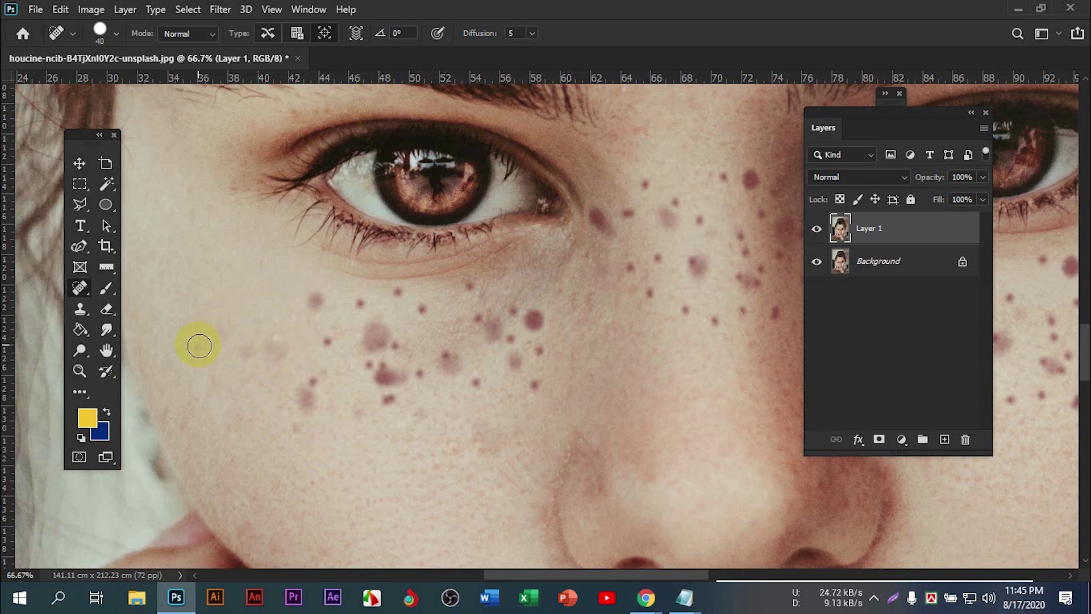
left_click(316, 300)
left_click(276, 344)
left_click(302, 411)
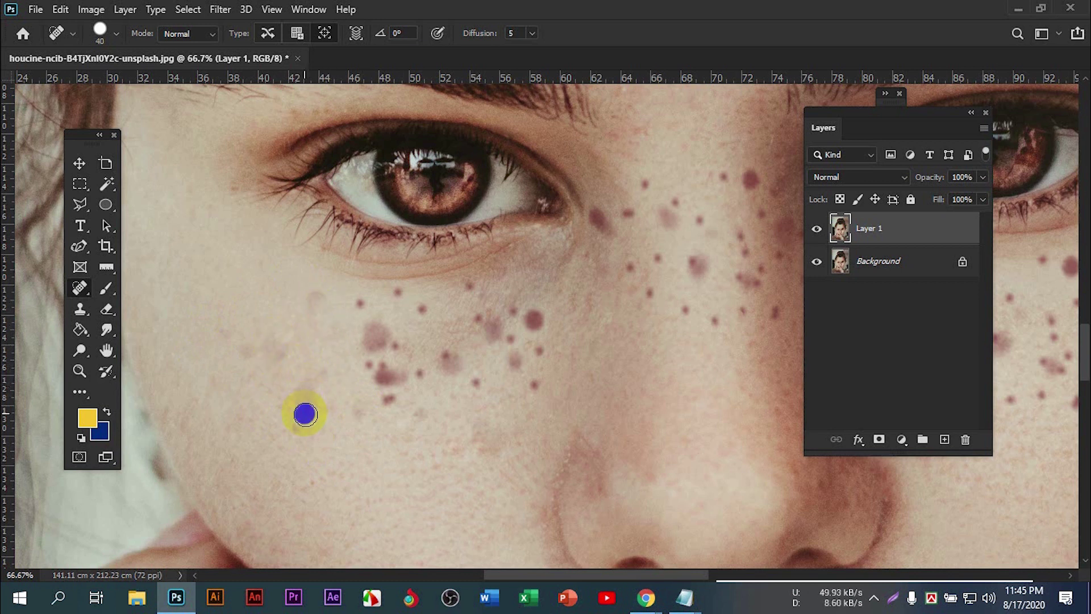
left_click_drag(276, 334, 287, 354)
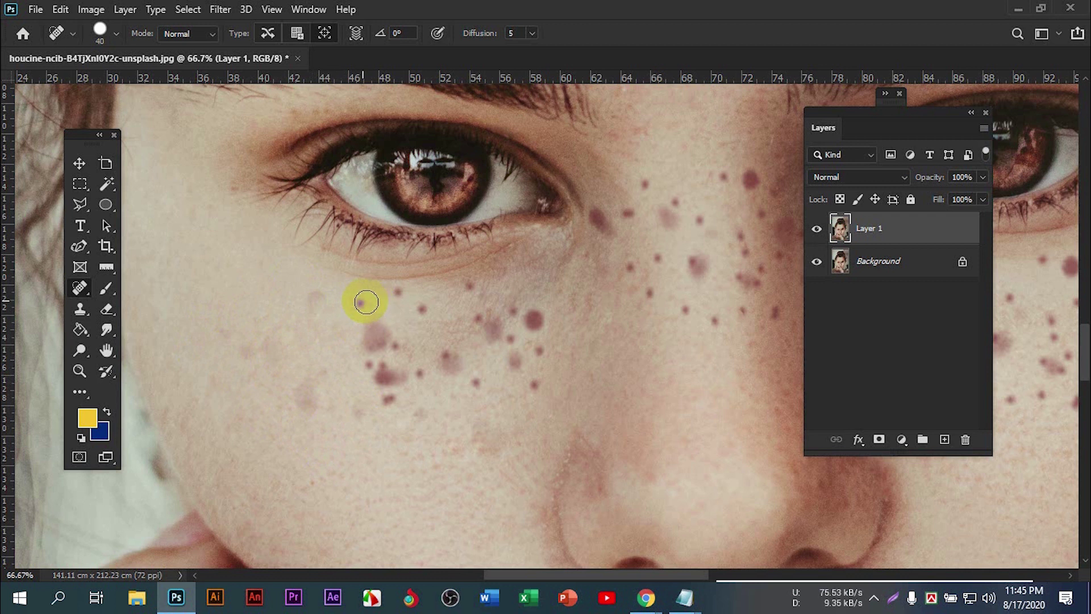
Step: Heal the freckles near the nose and across the upper cheek
left_click(401, 293)
left_click(375, 333)
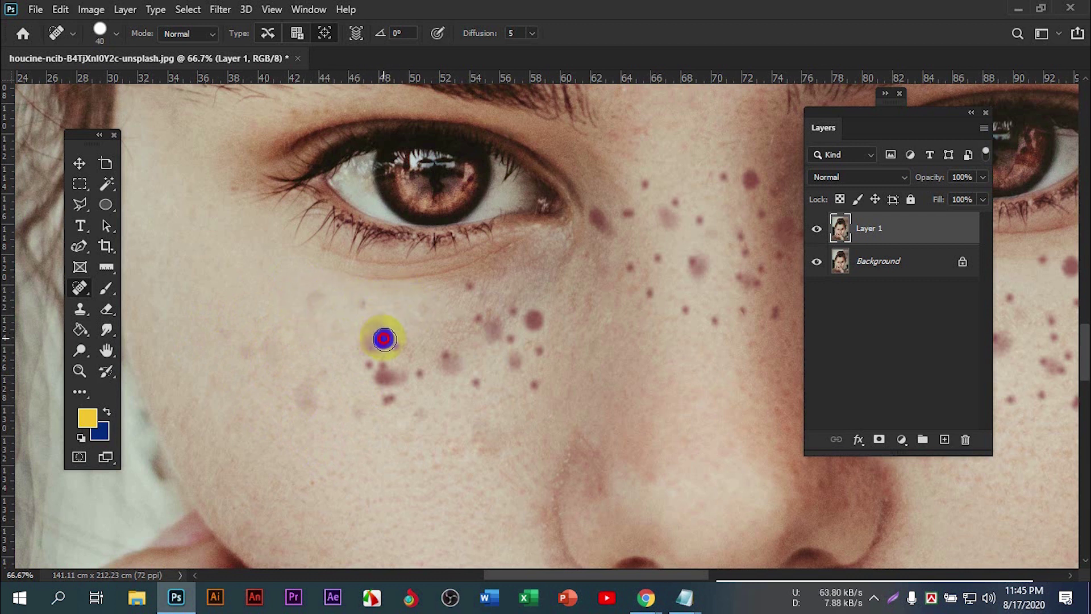
left_click(379, 354)
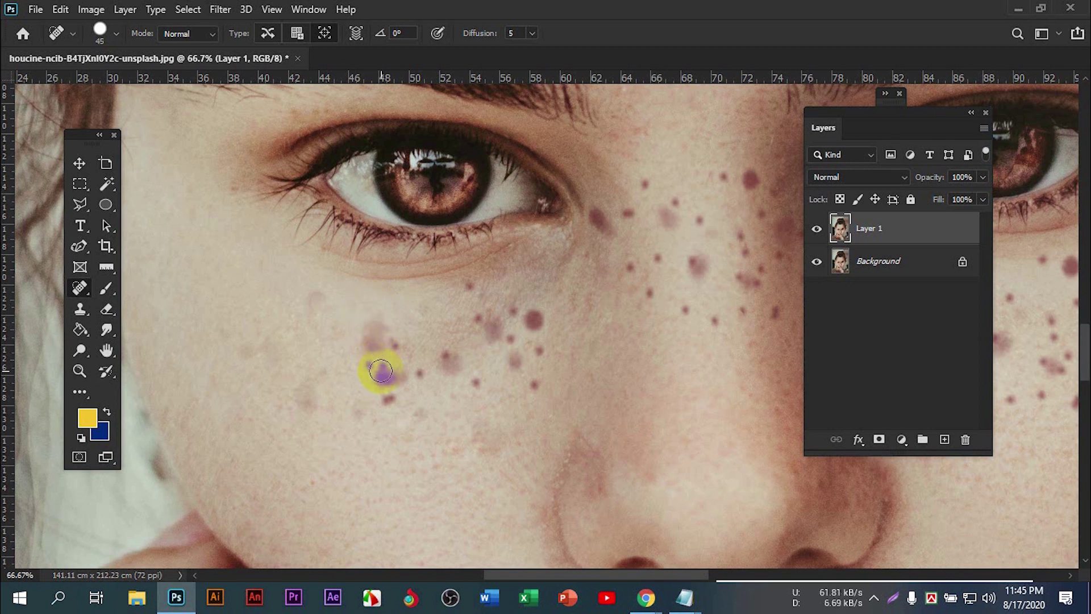
left_click(662, 259)
left_click(634, 270)
left_click(626, 215)
left_click(650, 186)
left_click(680, 253)
left_click(633, 284)
Step: Heal the remaining lower-cheek and nose-side freckles, fine-tuning brush size
left_click(509, 310)
left_click(370, 365)
left_click(419, 373)
left_click(394, 344)
left_click(453, 369)
key("bracketleft")
key("bracketleft")
key("bracketleft")
left_click(520, 341)
key("bracketright")
Step: Pan to the right cheek and heal its first freckles, enlarging the brush
left_click_drag(696, 261, 401, 282)
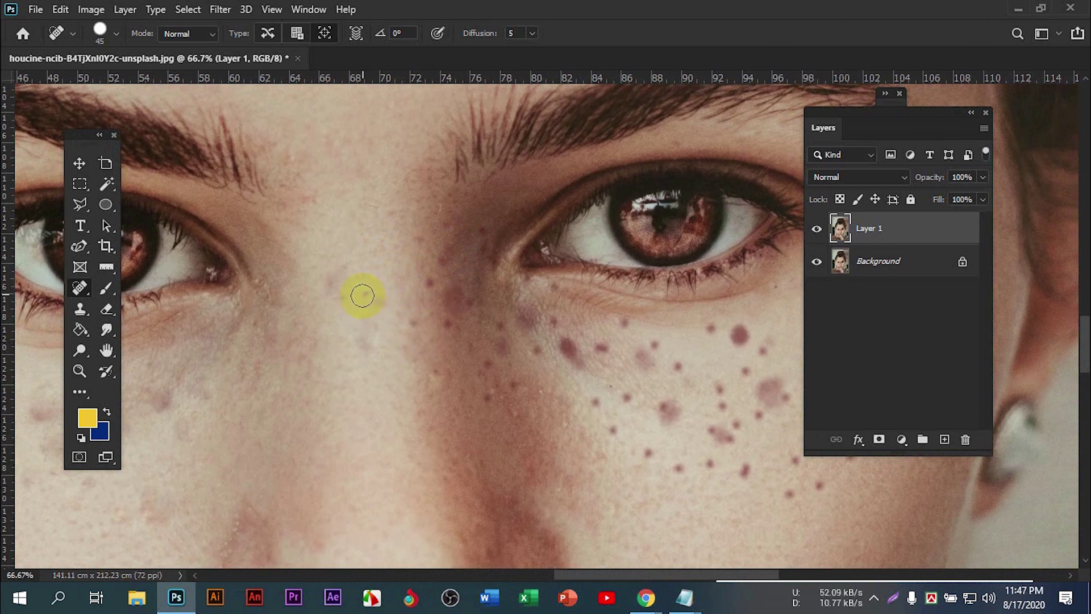
left_click_drag(789, 341, 565, 310)
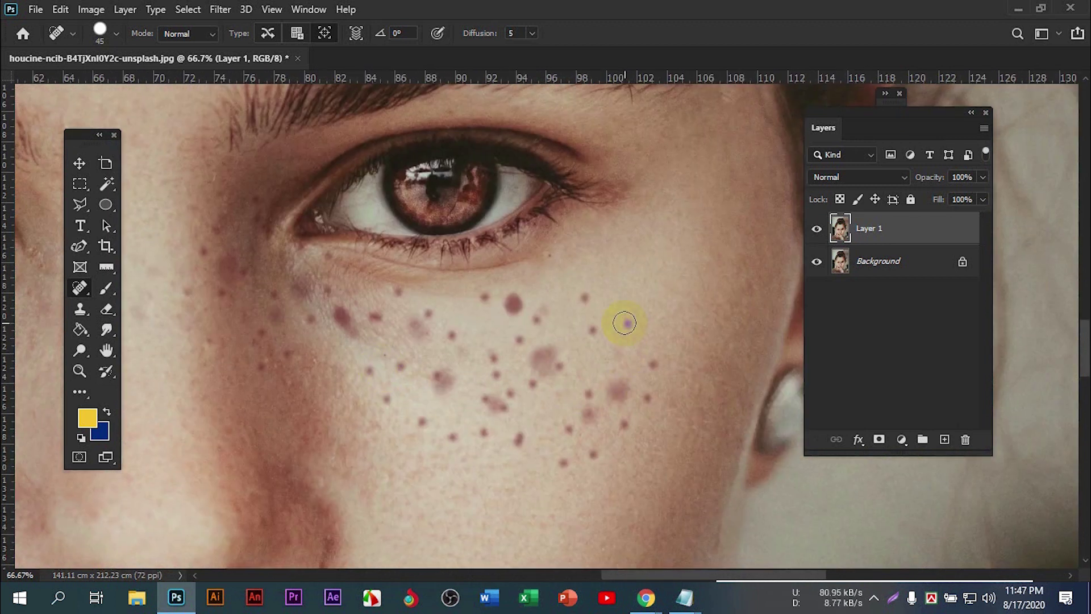
left_click(595, 455)
left_click(452, 437)
left_click(394, 370)
left_click(428, 313)
left_click(489, 299)
key("bracketright")
left_click(521, 303)
key("bracketright")
left_click(537, 320)
Step: Heal the freckles along the lower right cheek
left_click(536, 348)
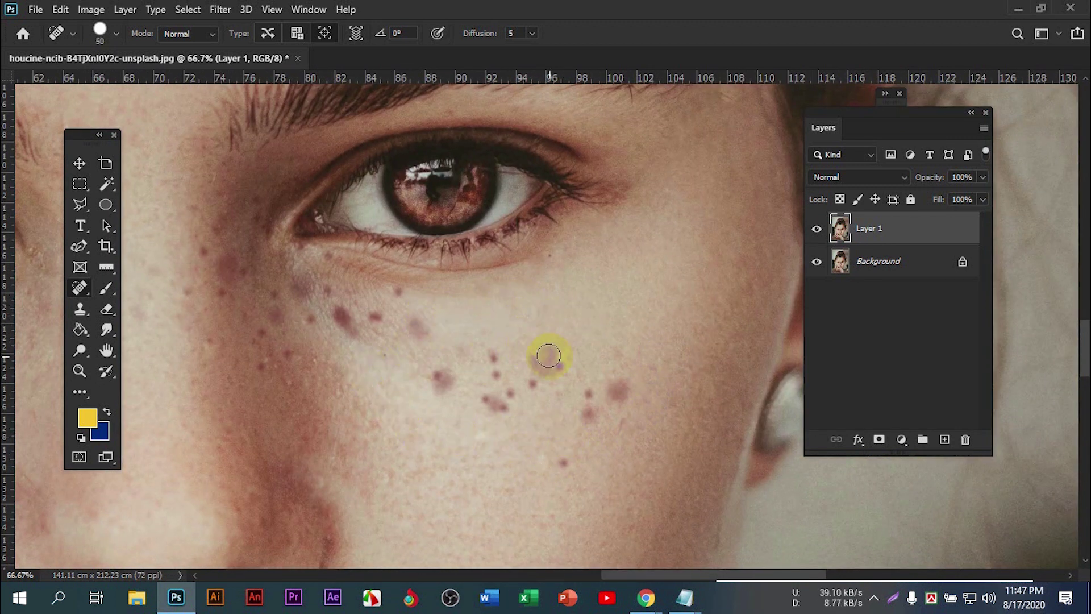
left_click(551, 370)
left_click(618, 390)
left_click_drag(588, 393, 563, 462)
left_click(494, 381)
left_click(449, 381)
key("bracketleft")
scroll(483, 353, "left", 3)
left_click(518, 324)
left_click(445, 330)
key("bracketleft")
Step: Heal the freckles beside the nose and under the right eye
left_click(314, 253)
left_click(363, 321)
left_click(343, 209)
left_click(420, 287)
left_click(424, 260)
key("bracketleft")
Step: Clear the last cheek blemishes and the spots near the inner eye corner
left_click(547, 367)
left_click(545, 356)
left_click(587, 352)
left_click(630, 397)
left_click(596, 407)
left_click(545, 389)
left_click(515, 341)
left_click(365, 292)
left_click(332, 267)
left_click(319, 224)
Step: Heal the faint marks running down the cheek beside the nose with spot-healing strokes
left_click_drag(290, 242, 284, 364)
left_click_drag(244, 257, 288, 353)
left_click_drag(220, 256, 233, 364)
left_click_drag(272, 262, 285, 370)
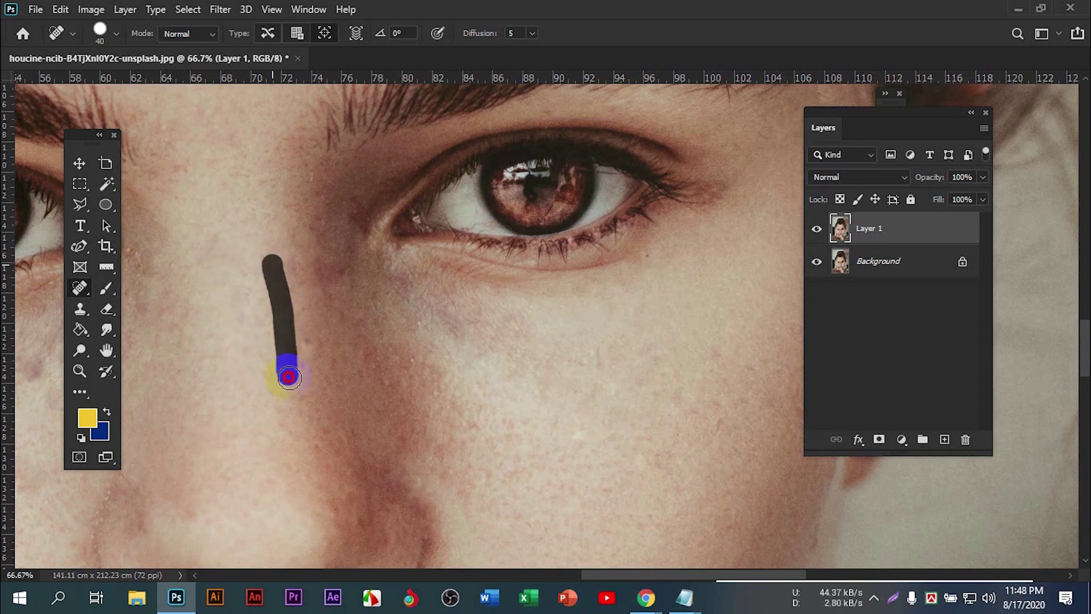
left_click_drag(290, 275, 305, 375)
left_click_drag(236, 360, 366, 360)
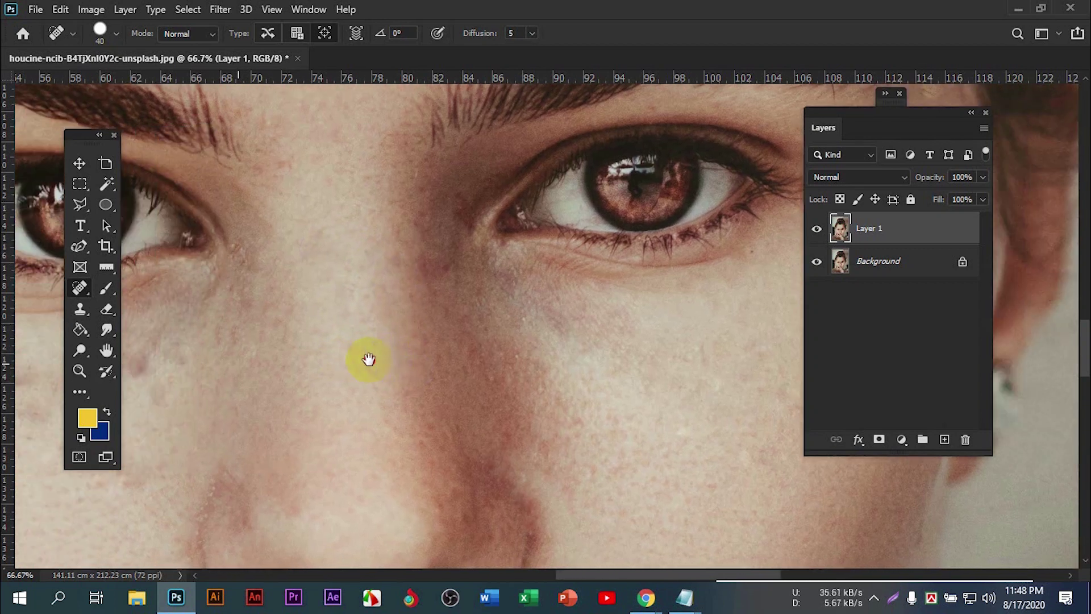
left_click_drag(350, 285, 363, 425)
left_click_drag(390, 368, 467, 314)
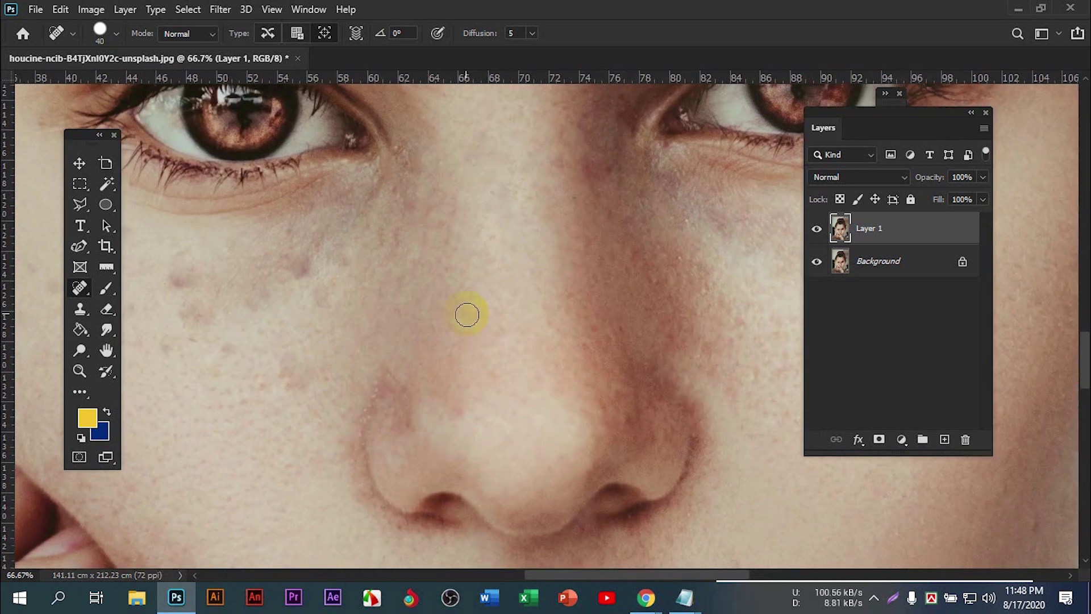
Step: Heal the faint marks across the left cheek with further short strokes
left_click_drag(318, 264, 309, 328)
mouse_move(185, 260)
left_mouse_down()
mouse_move(328, 260)
mouse_move(329, 324)
left_mouse_up()
left_click_drag(316, 253, 349, 348)
left_click_drag(256, 230, 256, 309)
left_click_drag(221, 239, 250, 327)
left_click_drag(258, 224, 250, 294)
left_click_drag(214, 250, 236, 307)
left_click_drag(193, 241, 229, 318)
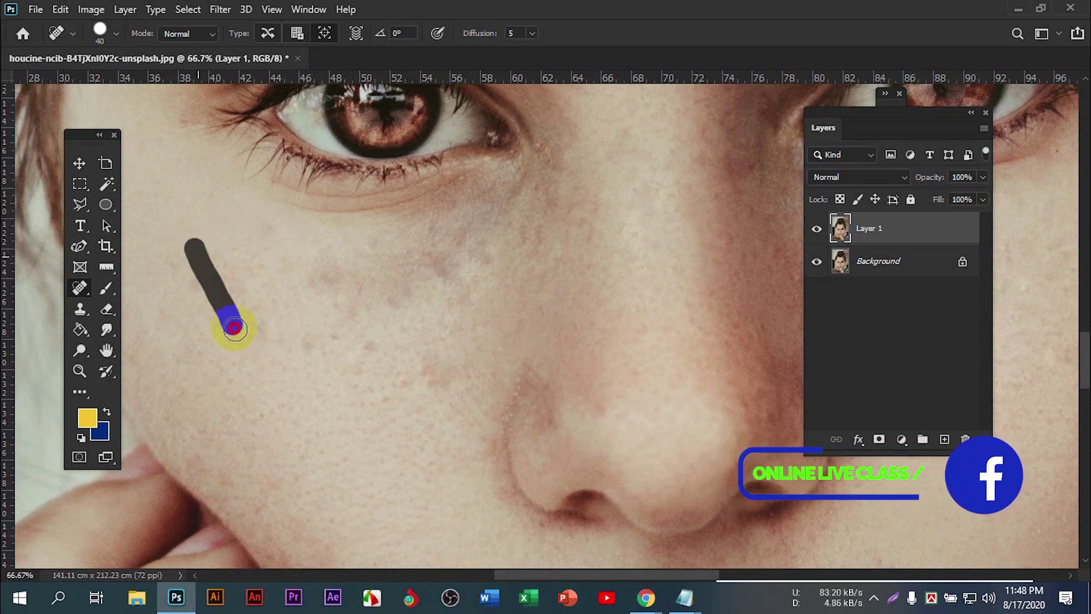
left_click_drag(263, 227, 298, 301)
left_click_drag(317, 246, 344, 328)
mouse_move(352, 253)
left_mouse_down()
mouse_move(370, 320)
mouse_move(342, 332)
mouse_move(334, 376)
left_mouse_up()
Step: Heal the remaining faint spots and patches further across the cheek
left_click_drag(348, 326, 375, 362)
left_click_drag(377, 245, 394, 301)
left_click_drag(424, 248, 457, 312)
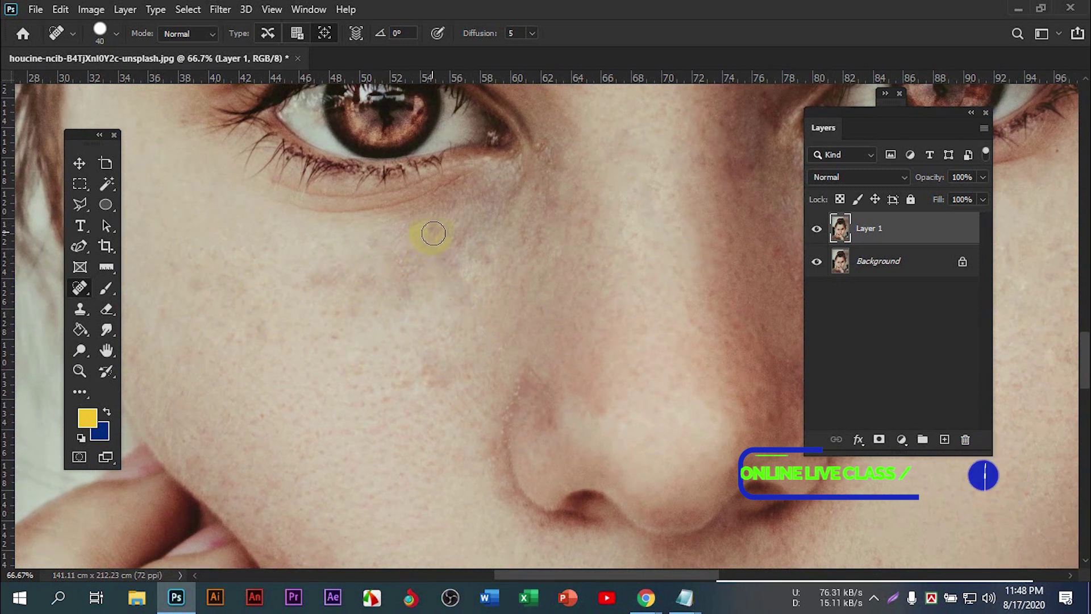
left_click_drag(448, 219, 479, 260)
left_click_drag(418, 231, 366, 280)
left_click_drag(429, 263, 380, 307)
mouse_move(365, 263)
left_mouse_down()
mouse_move(325, 276)
mouse_move(315, 292)
left_mouse_up()
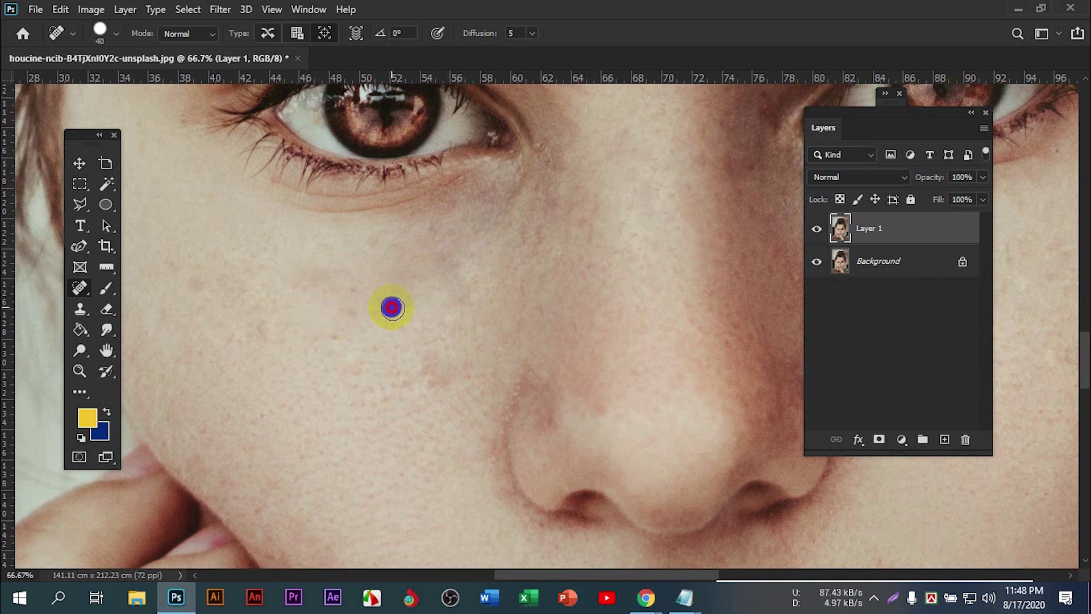
Step: Heal faint spots and smooth the skin just under the eye
left_click(278, 342)
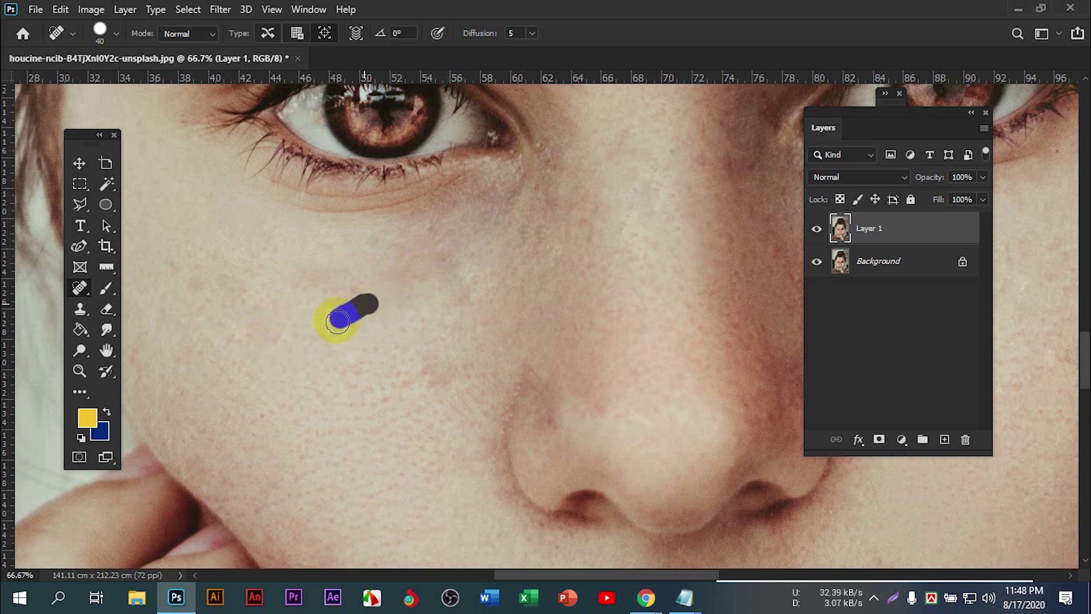
left_click(451, 227)
left_click_drag(451, 227, 351, 237)
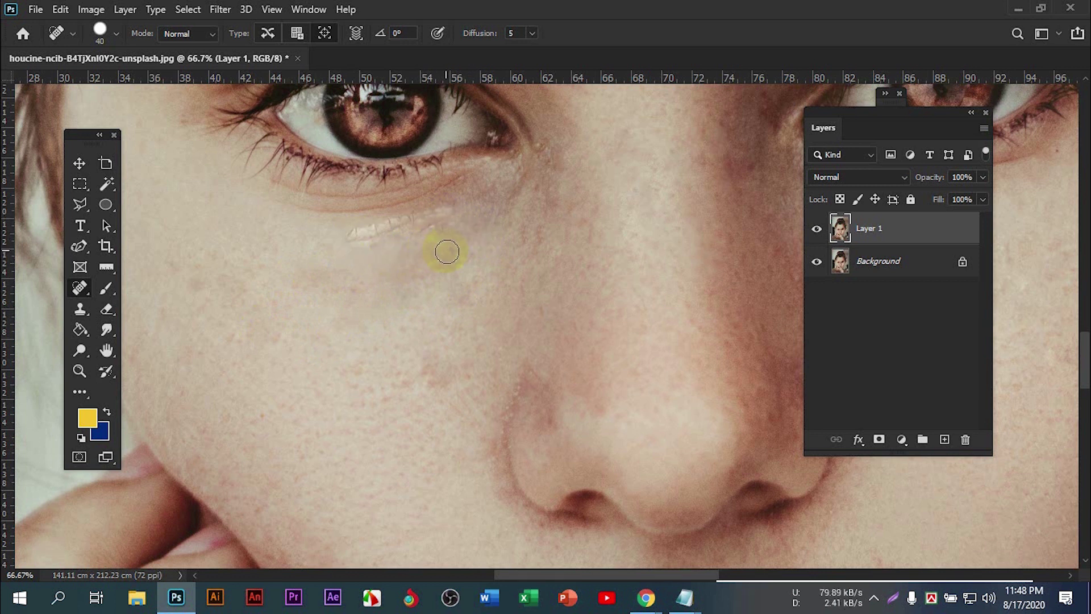
left_click_drag(451, 211, 453, 240)
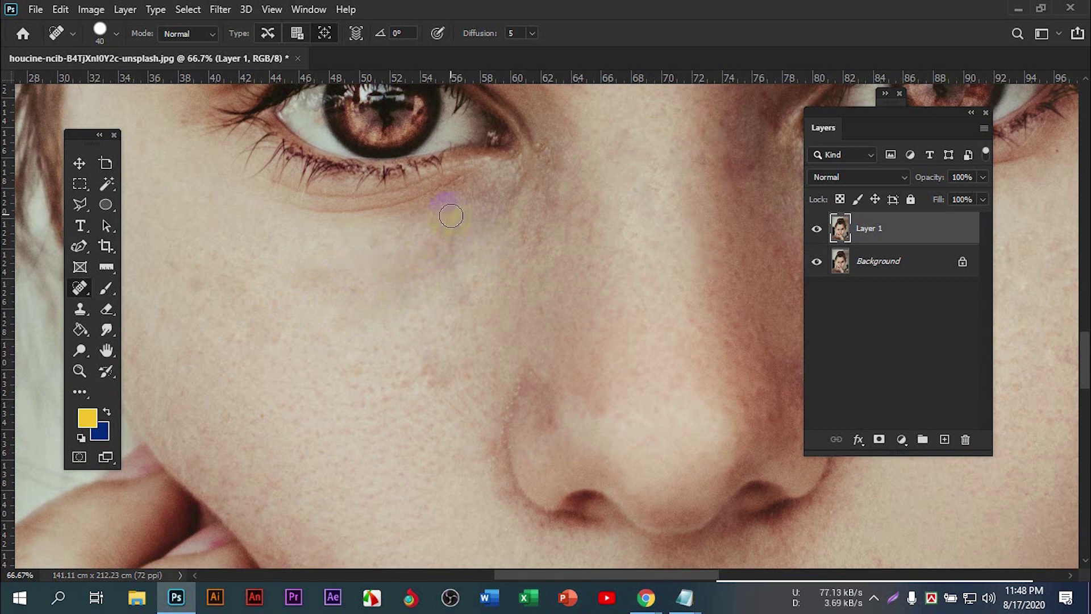
Step: Heal the faint patches beside the nose and on the upper cheek
left_click_drag(337, 266, 367, 300)
left_click_drag(429, 324, 434, 366)
mouse_move(456, 326)
left_mouse_down()
mouse_move(446, 379)
mouse_move(384, 386)
left_mouse_up()
left_click_drag(513, 364, 479, 411)
mouse_move(477, 353)
left_mouse_down()
mouse_move(474, 400)
mouse_move(446, 368)
left_mouse_up()
left_click_drag(464, 262, 415, 320)
Step: Fit the photo, zoom into the face, and toggle Layer 1 to compare with the original
key("ctrl+0")
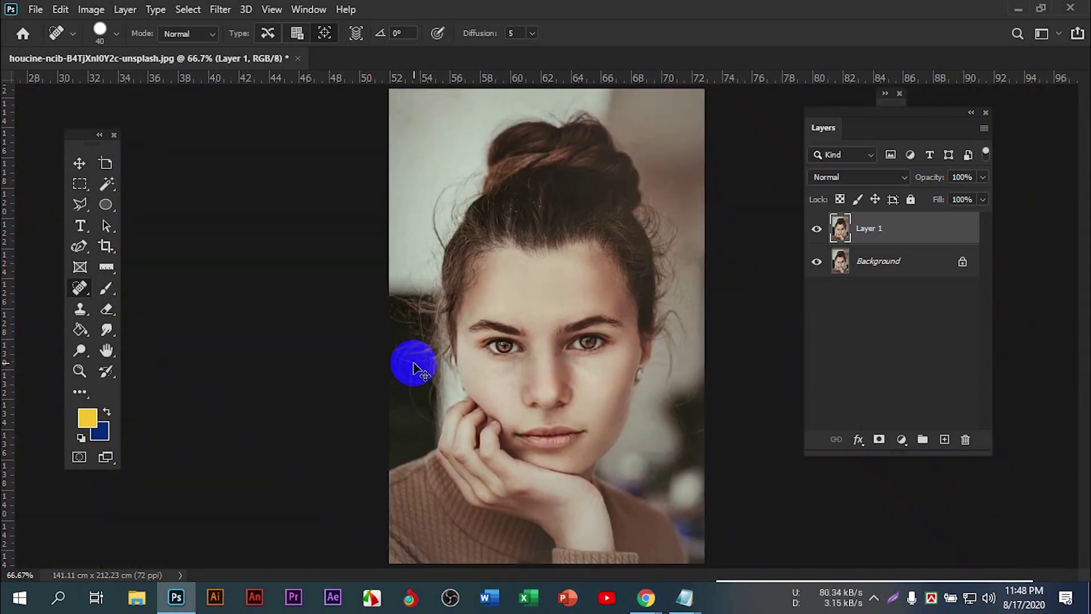
left_click(591, 399)
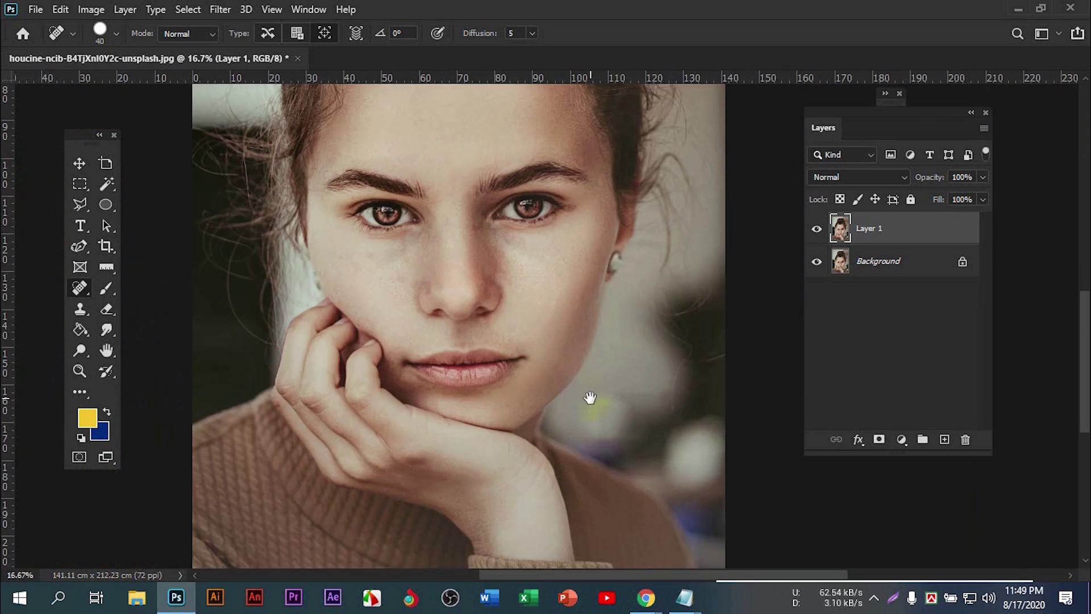
left_click(817, 229)
left_click(817, 230)
left_click(818, 230)
left_click(817, 230)
Step: Recheck the retouch by toggling Layer 1 again, then select the Healing Brush Tool
left_click(818, 230)
left_click(818, 230)
left_click(818, 230)
right_click(79, 288)
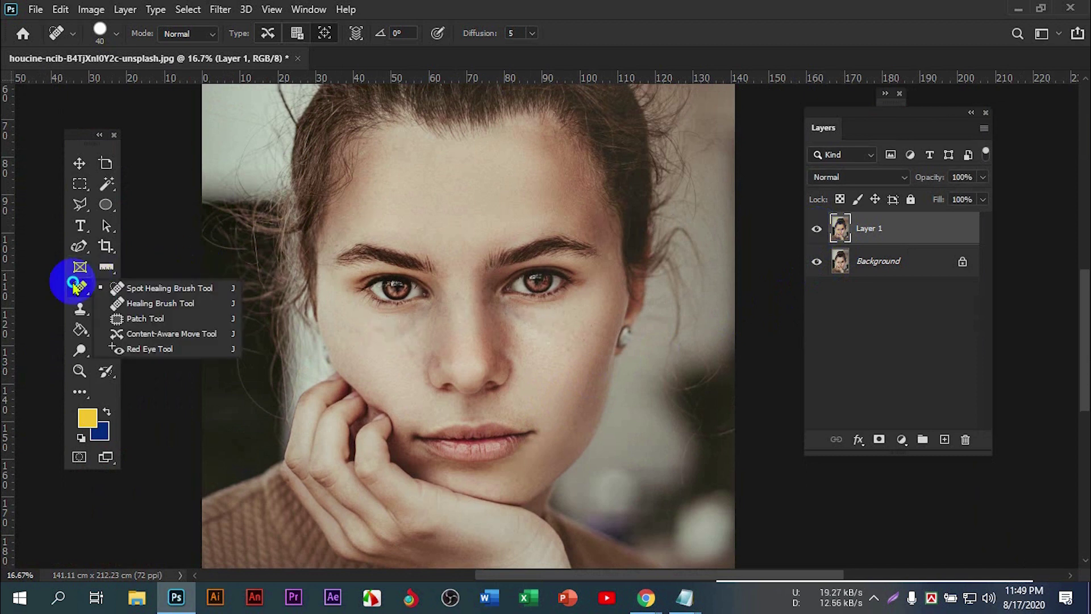
left_click(140, 304)
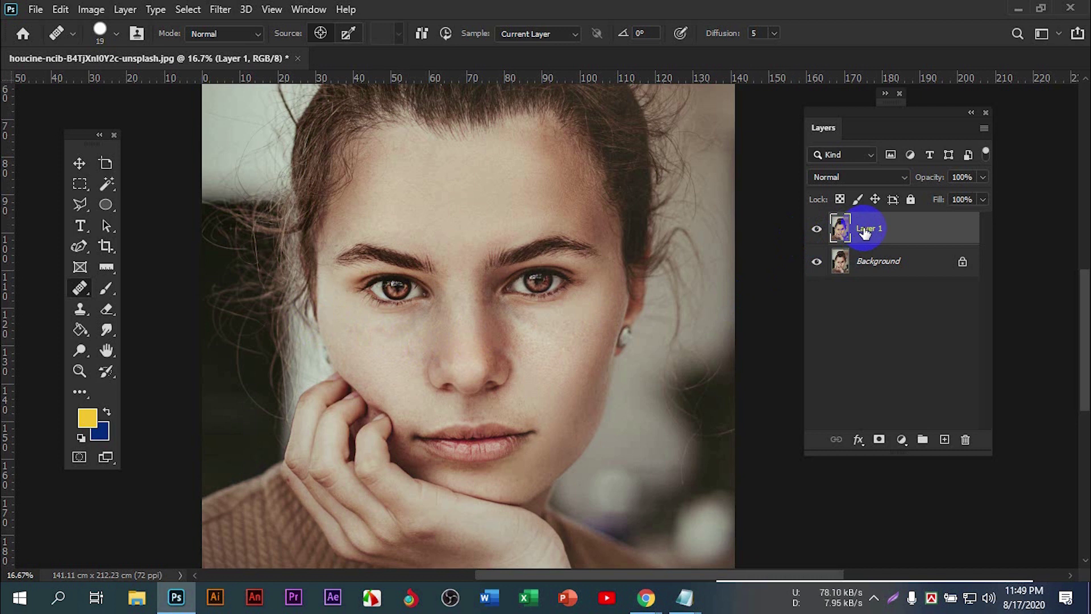
Step: Hide Layer 1 and duplicate the Background layer into a fresh Background copy
left_click(816, 229)
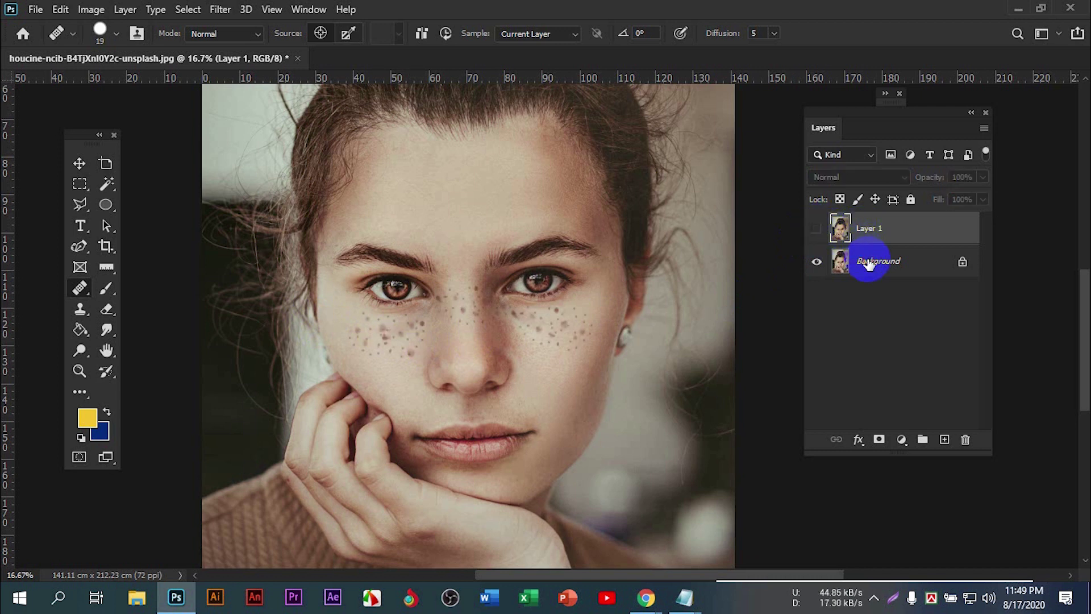
left_click(868, 265)
key("ctrl+j")
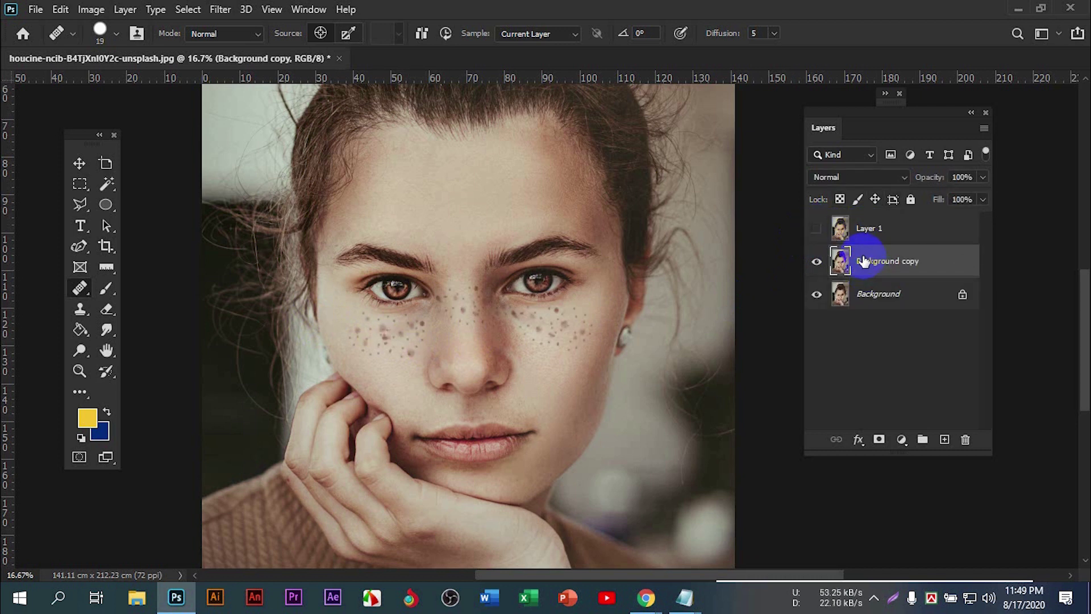
scroll(483, 290, "up", 2)
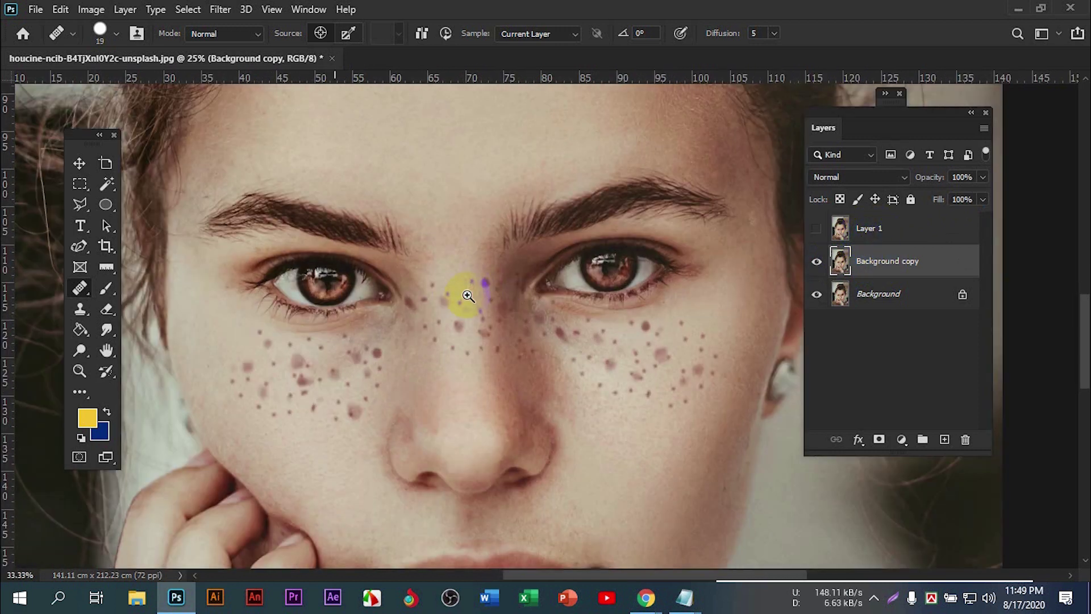
scroll(500, 312, "up", 1)
Step: Heal the freckles between the eyes and on the nose bridge with a size 40 brush
left_click(474, 265)
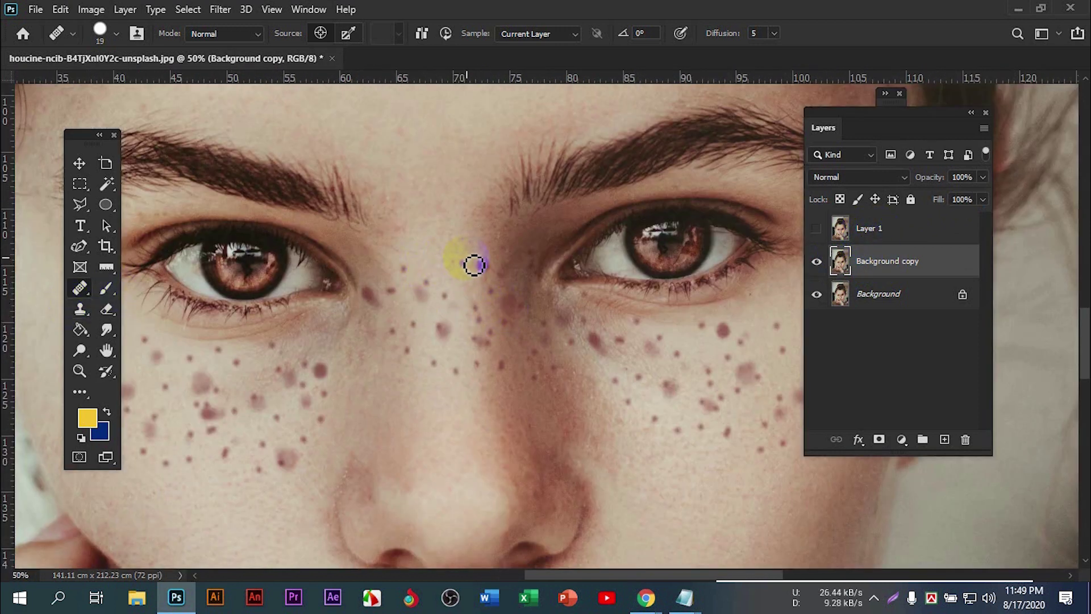
key("bracketright")
key("bracketright")
left_click(476, 253)
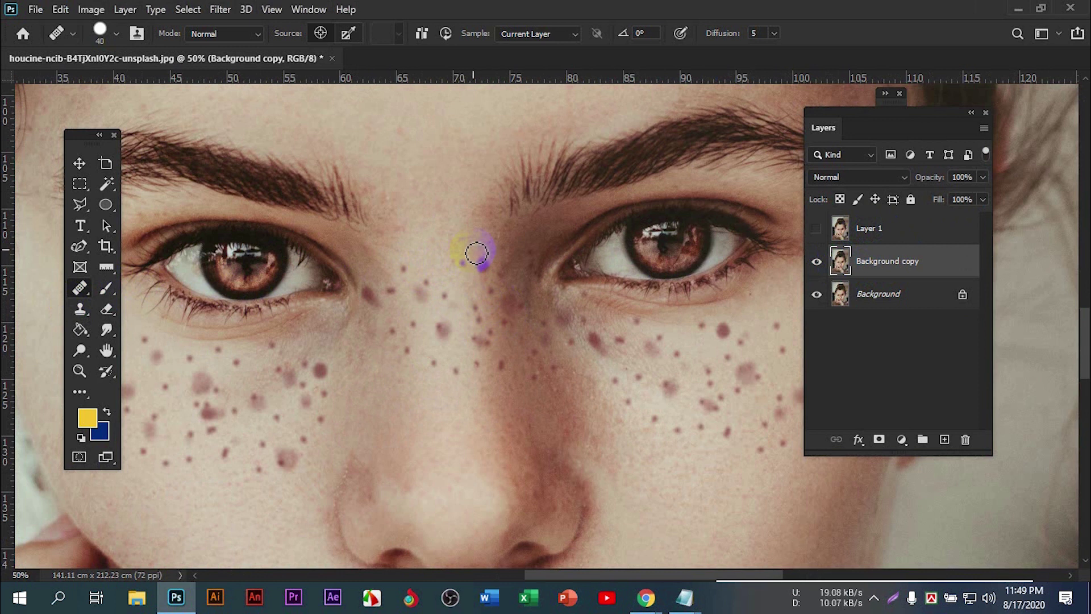
left_click(493, 268)
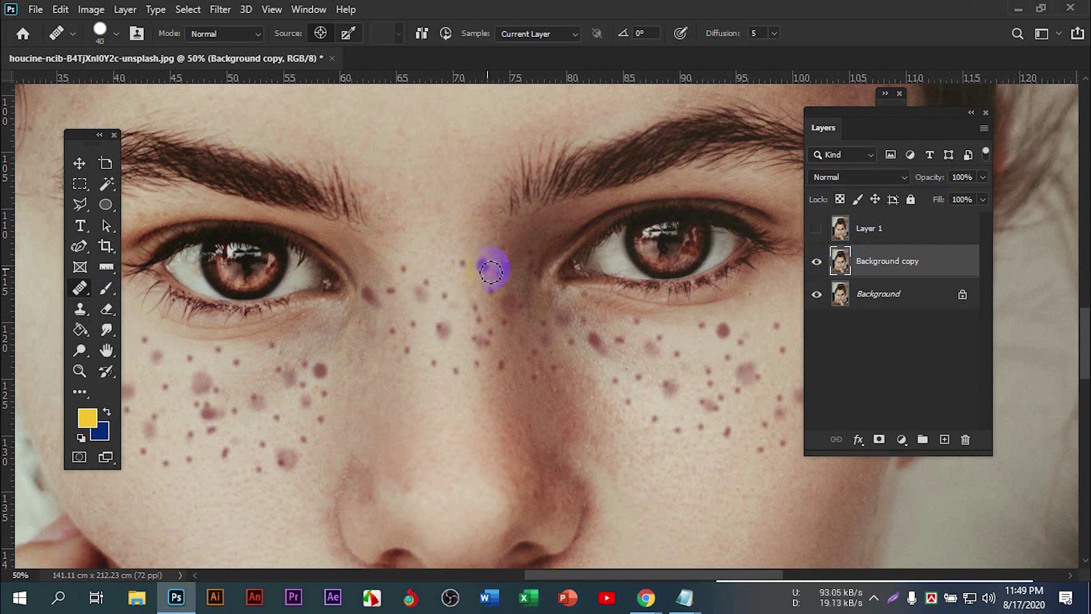
scroll(464, 396, "up", 1)
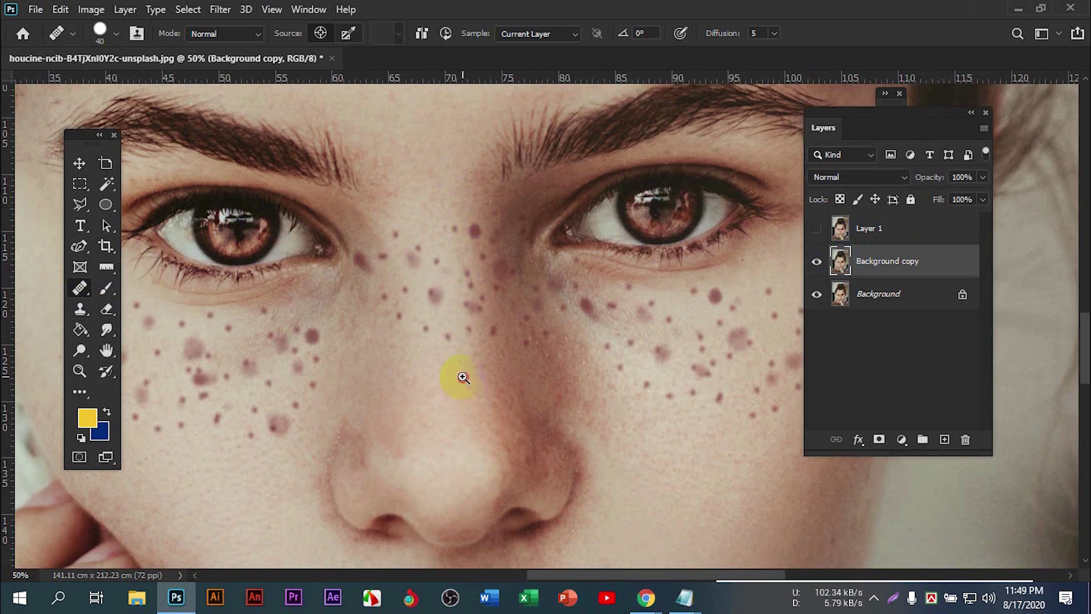
left_click_drag(462, 377, 470, 309)
left_click(448, 357)
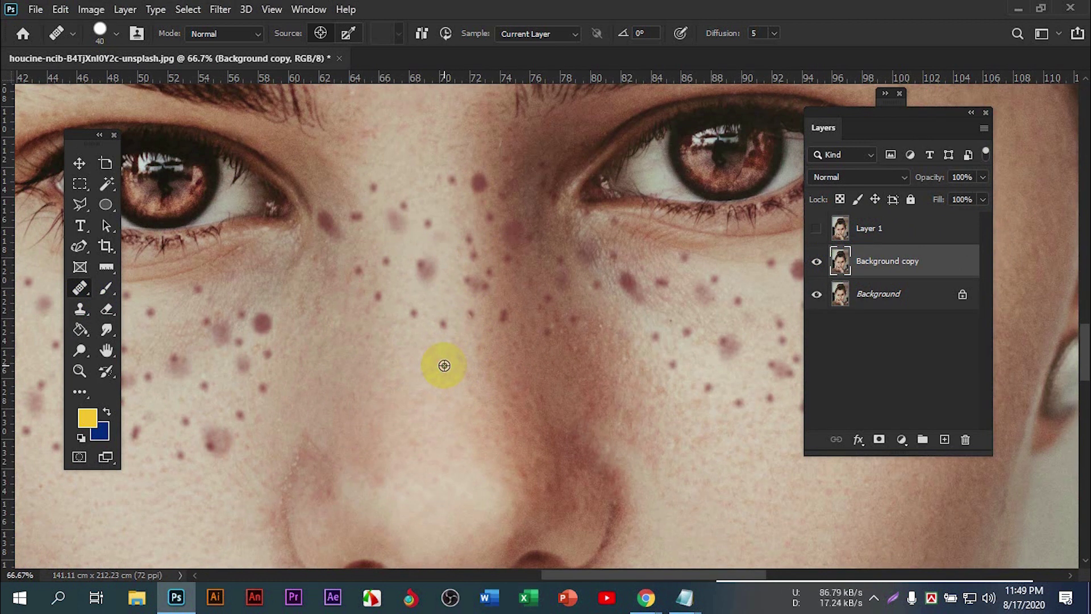
left_click(444, 323)
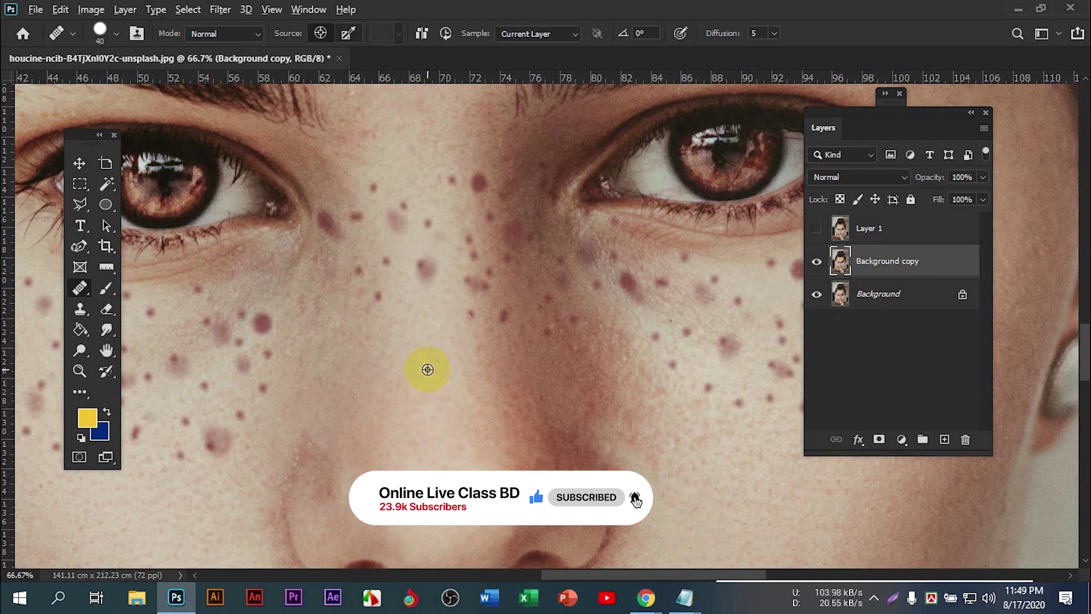
Step: Sample clean skin and heal the freckles beside the nose and across the inner cheek
left_click(433, 365, "alt")
left_click(476, 310)
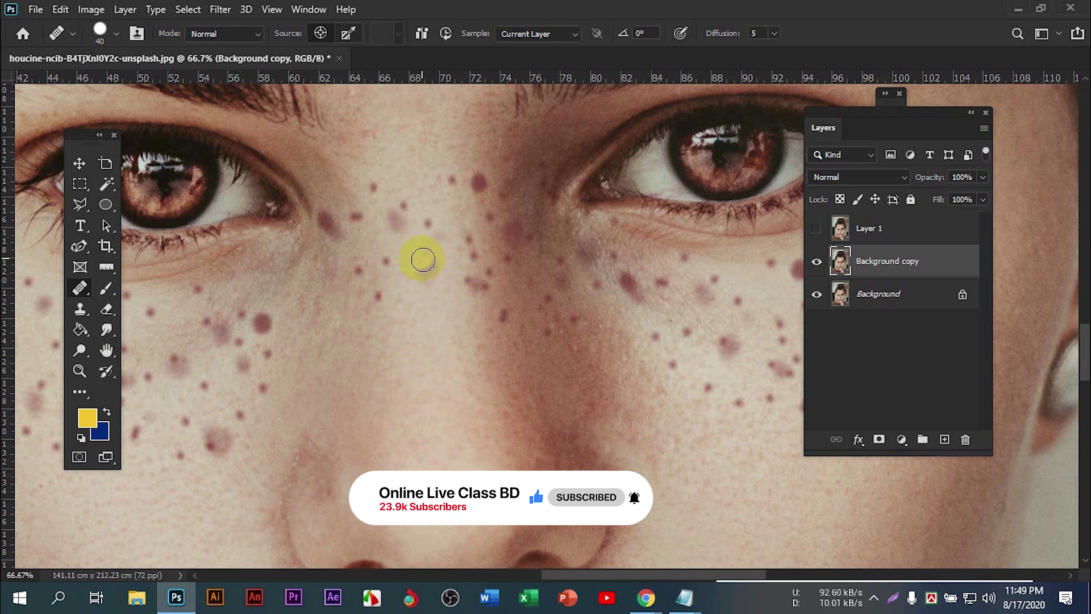
left_click(423, 268)
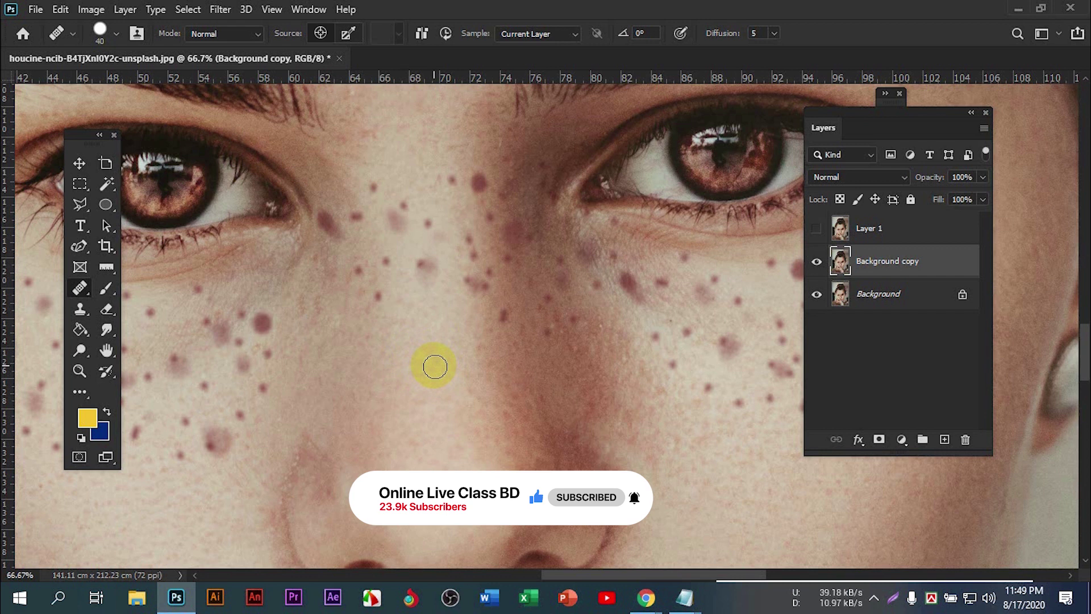
left_click(426, 267)
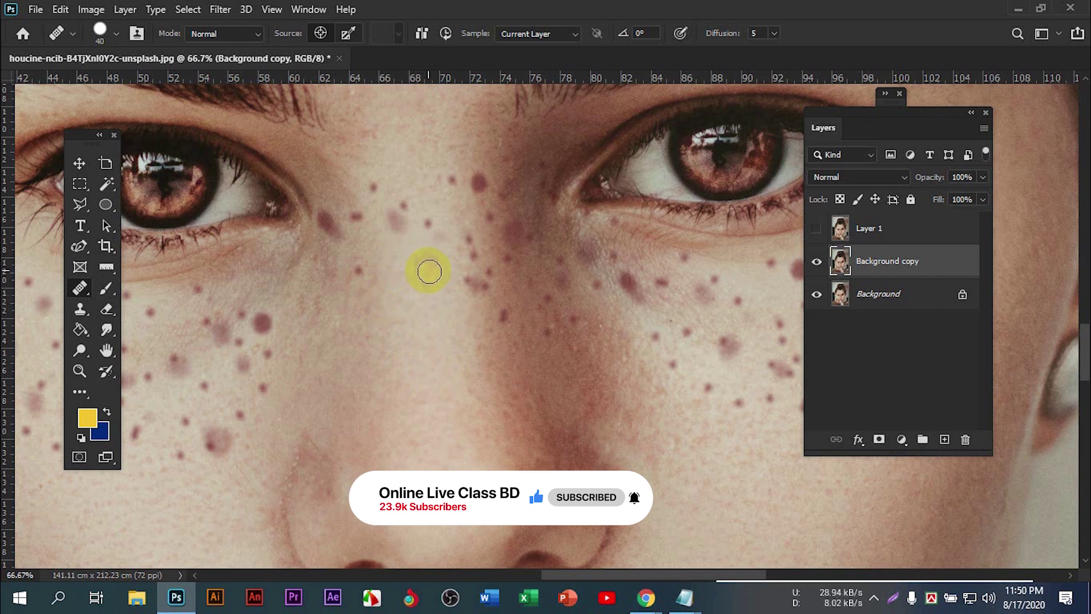
left_click(424, 225)
left_click(421, 259)
left_click_drag(420, 271, 477, 284)
Step: Resample clean skin and heal a freckle on the cheek below the eye
left_click(279, 310, "alt")
left_click(337, 361)
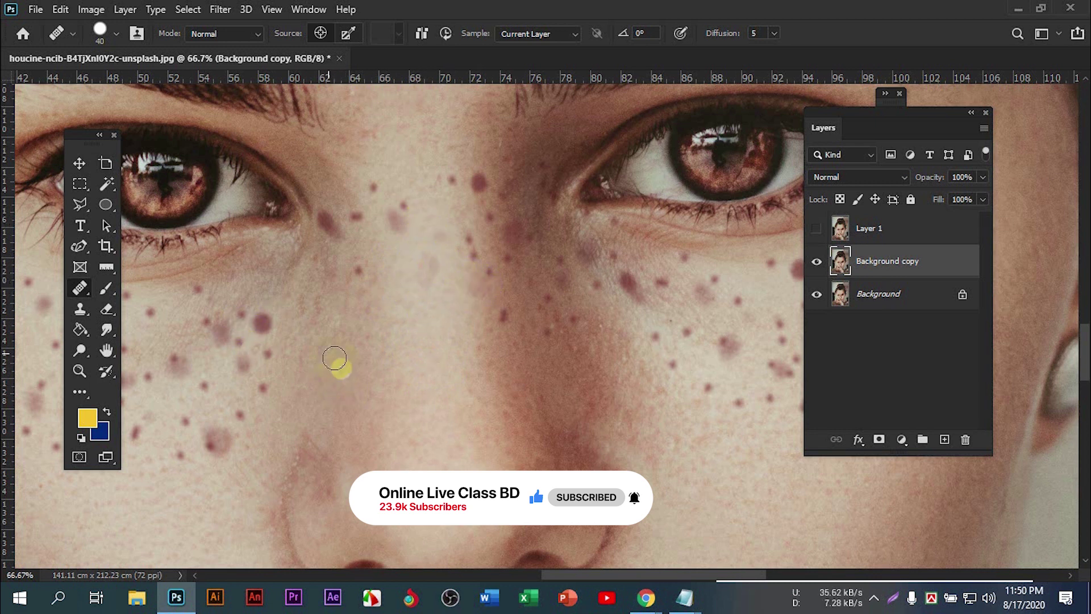
left_click_drag(334, 358, 547, 316)
left_click(429, 320)
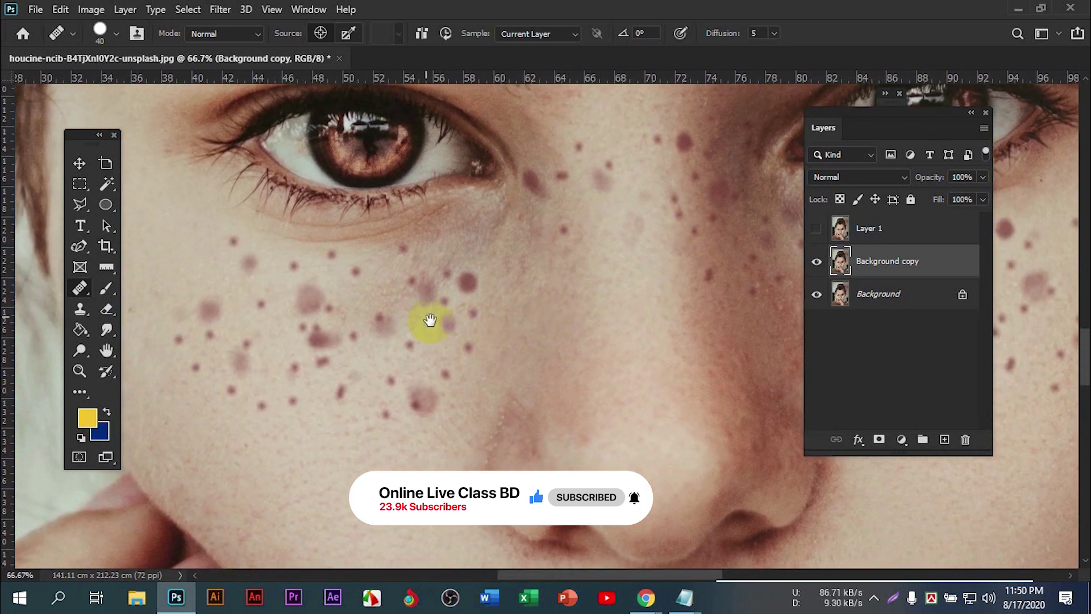
scroll(469, 286, "up", 1)
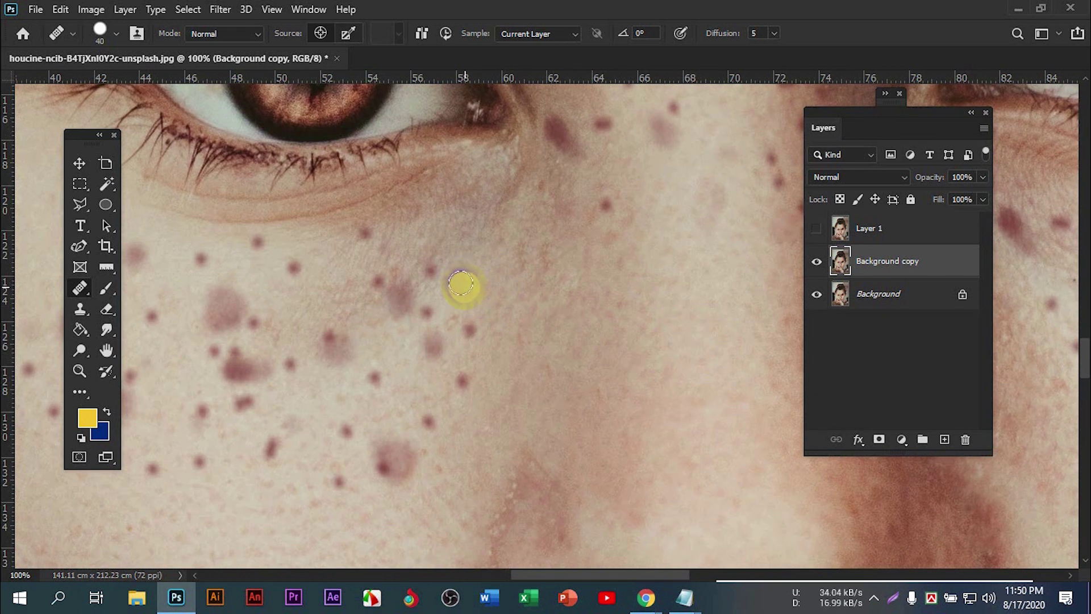
Step: Heal the freckles down the cheek, including the dark lower one
left_click(463, 288)
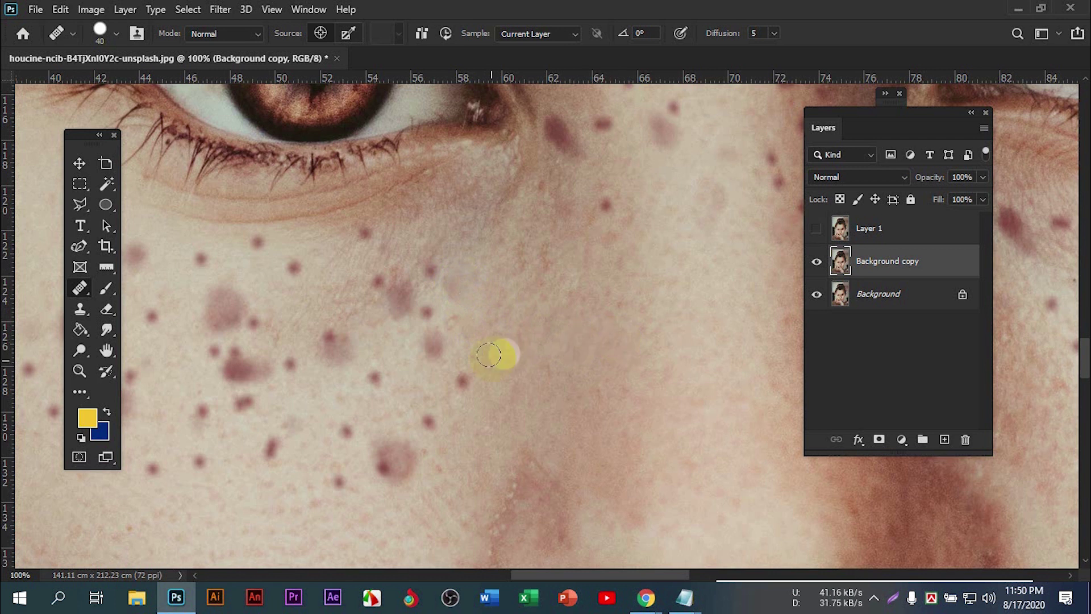
left_click(462, 380)
left_click(429, 421)
left_click(388, 460)
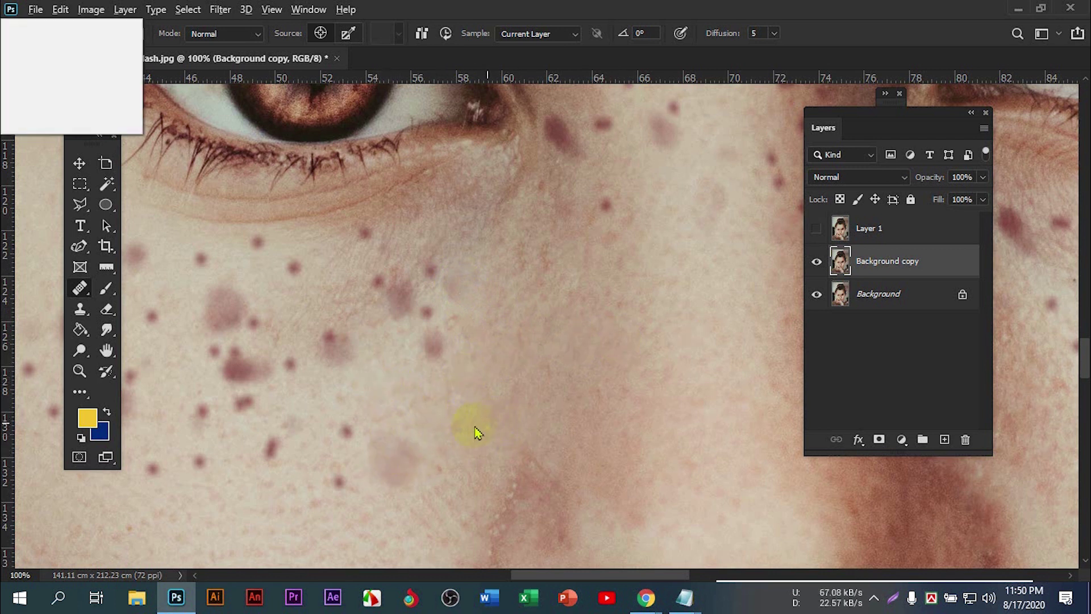
left_click_drag(478, 409, 557, 361)
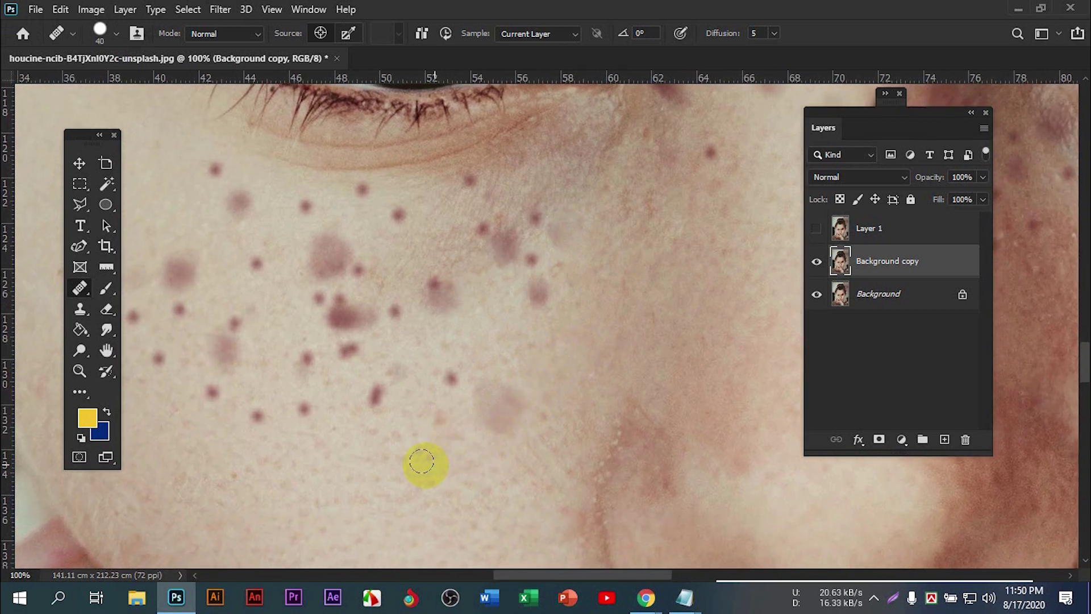
Step: Heal the dark and small cheek freckles and smooth the pink blotch into the skin
left_click(375, 401)
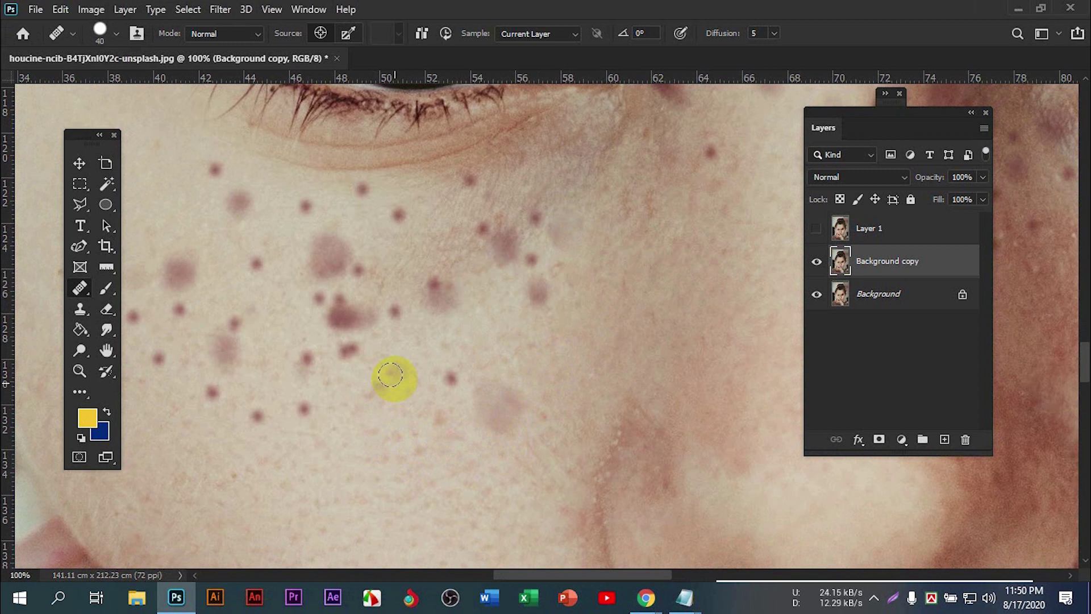
left_click(450, 378)
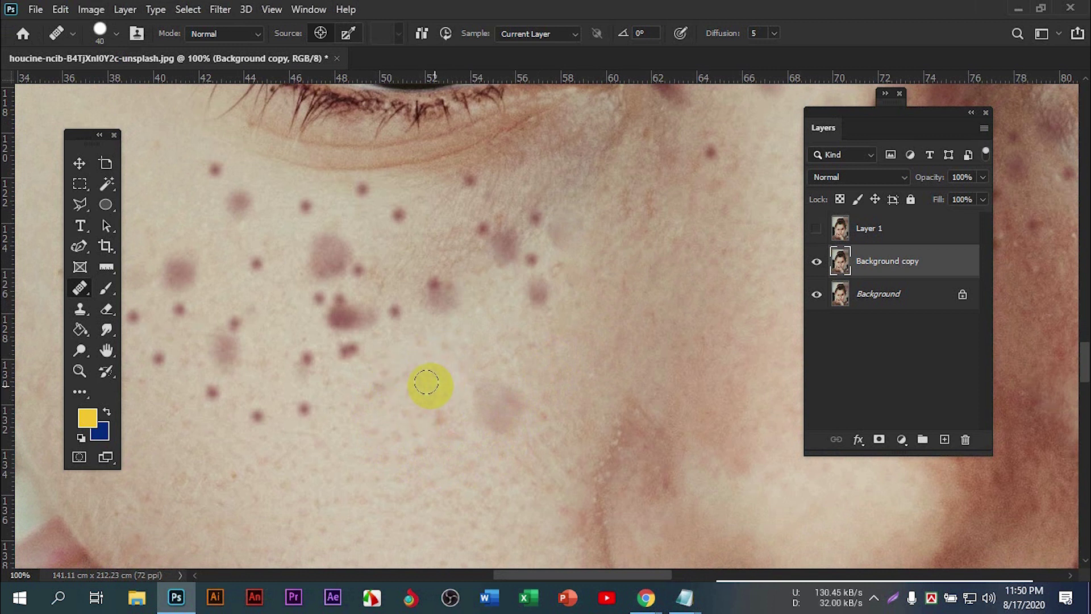
left_click(489, 386)
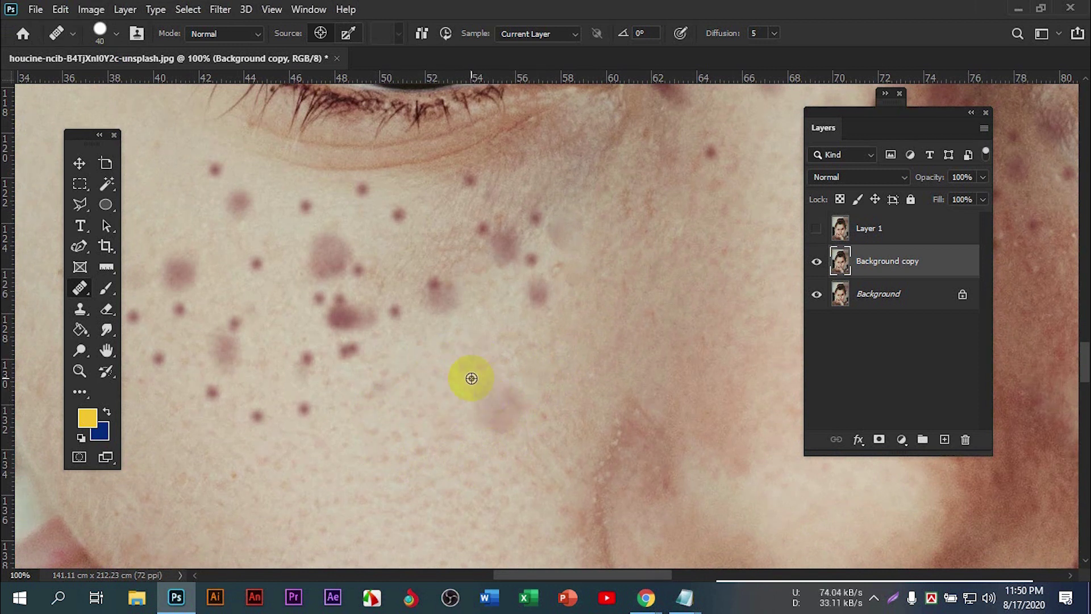
left_click(508, 401)
left_click_drag(508, 401, 482, 410)
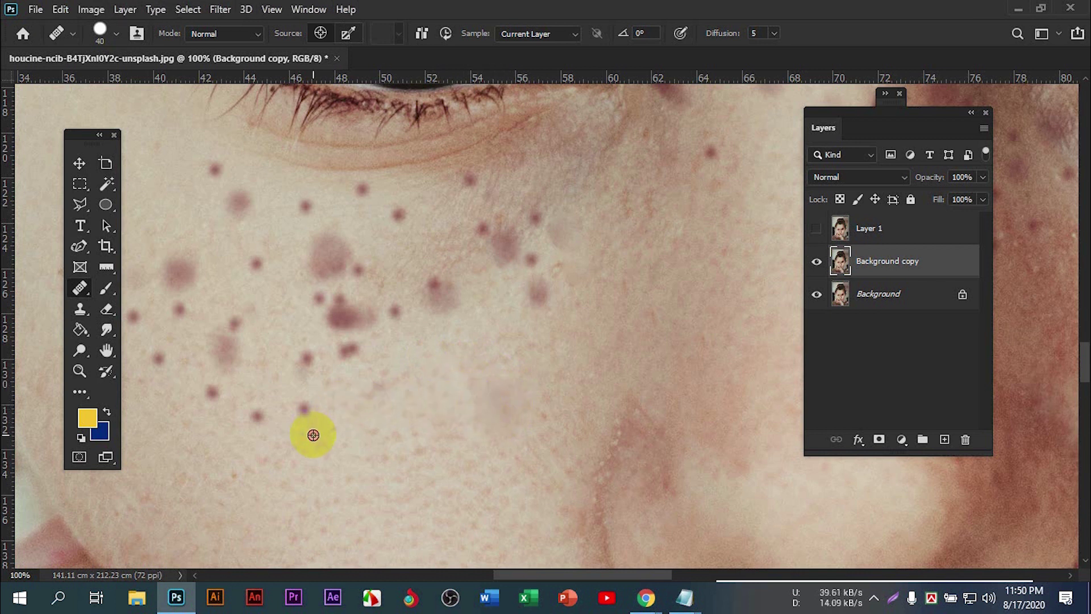
left_click_drag(396, 434, 494, 433)
left_click(408, 391)
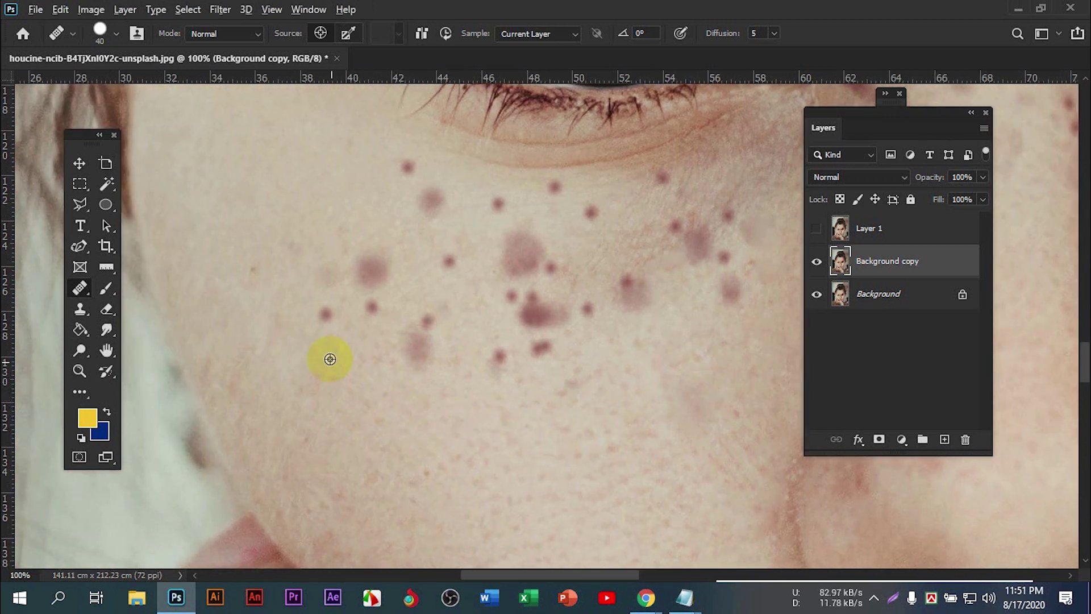
Step: Heal the dark cheek blemishes and the reddish blemish just below the eye
left_click(324, 314)
left_click(371, 271)
left_click(372, 306)
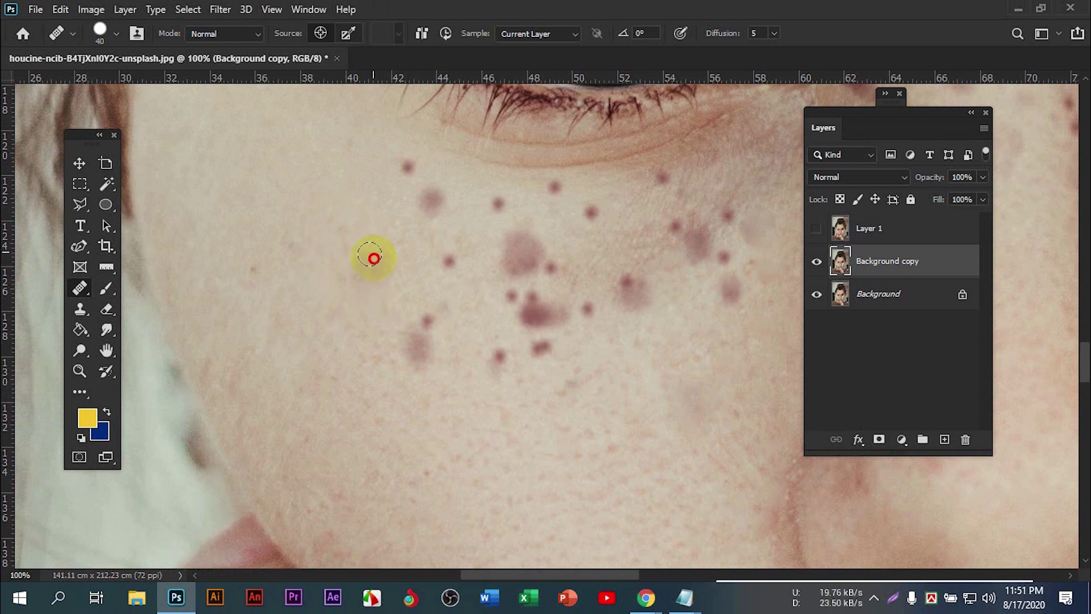
left_click_drag(370, 224, 315, 263)
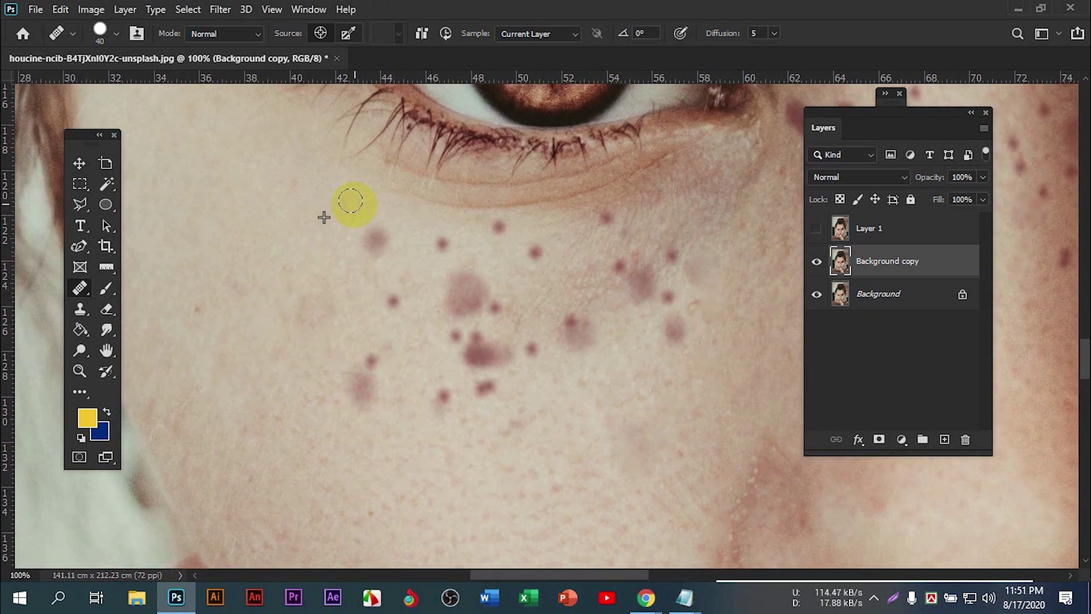
left_click(371, 239)
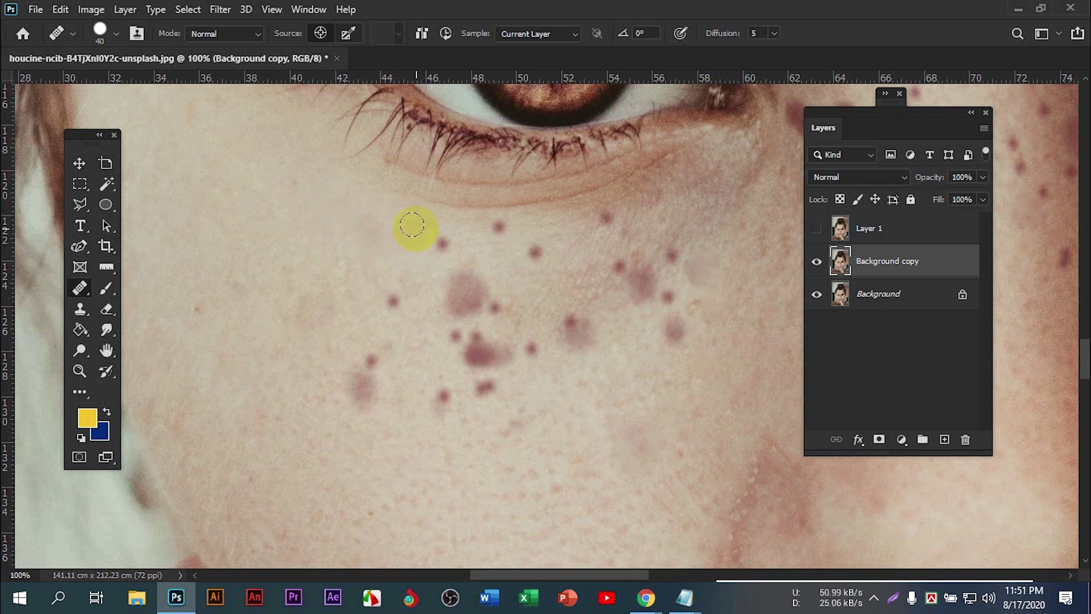
left_click(392, 300)
Step: Heal the remaining small spots and blend the purple blemish beside the freckle cluster
left_click(370, 360)
left_click(361, 381)
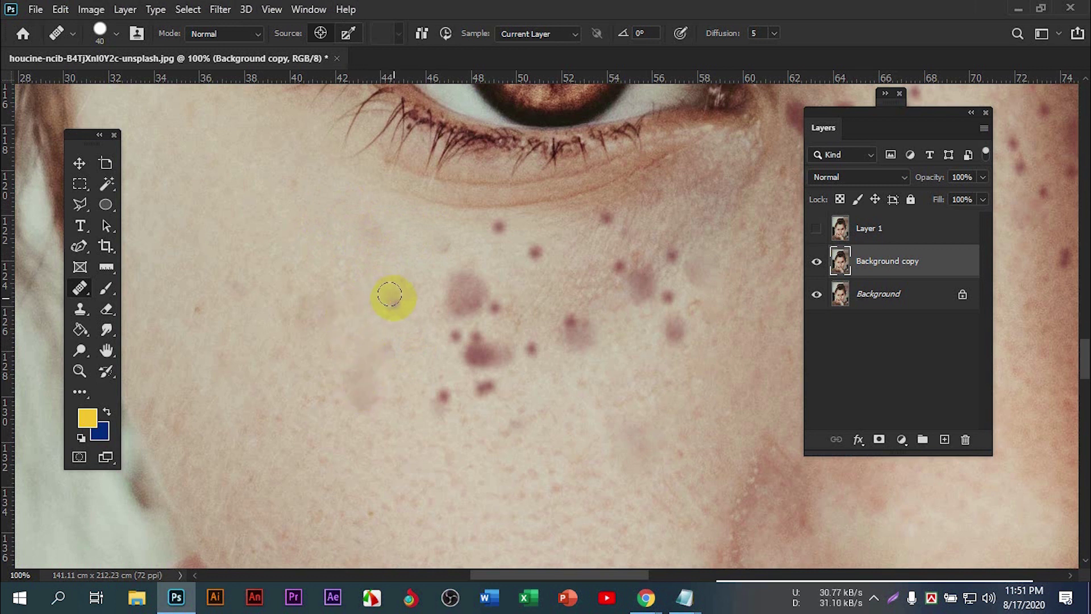
left_click_drag(364, 359, 359, 384)
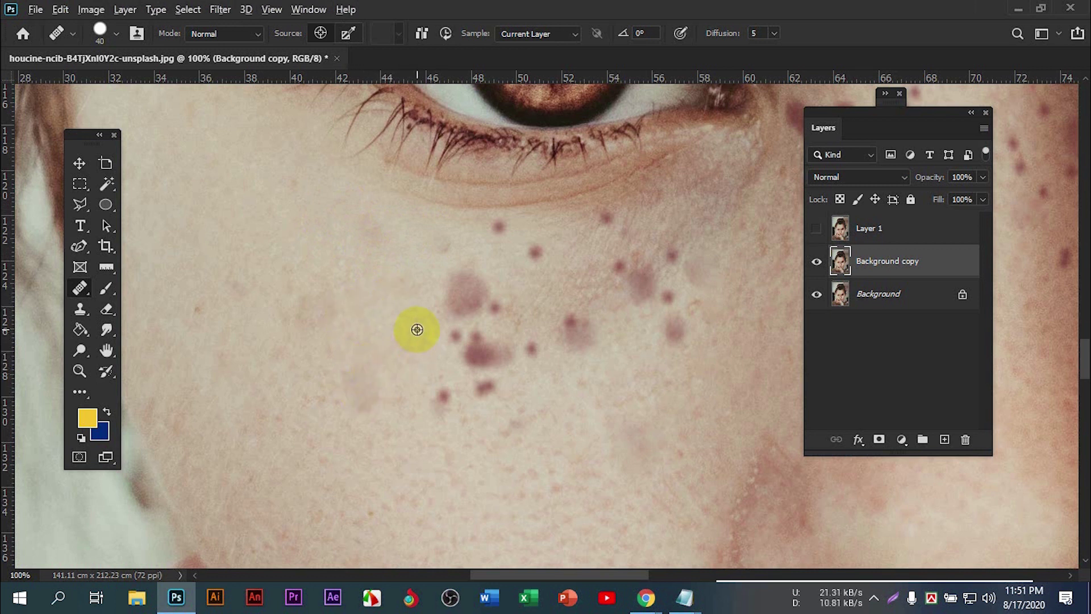
left_click(454, 336)
left_click_drag(429, 385, 448, 395)
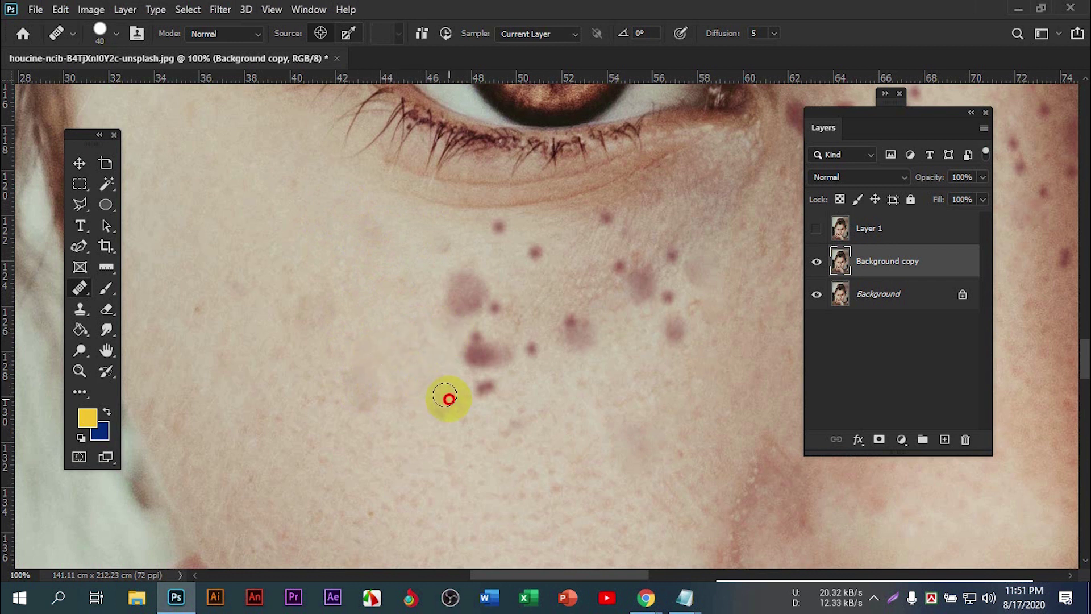
left_click(463, 384)
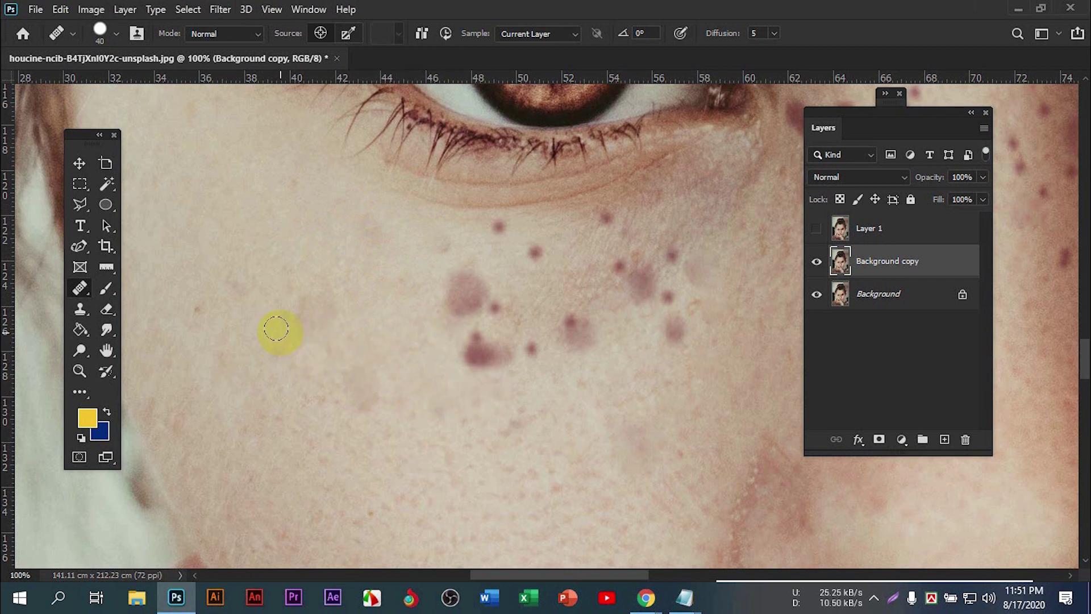
left_click(451, 304)
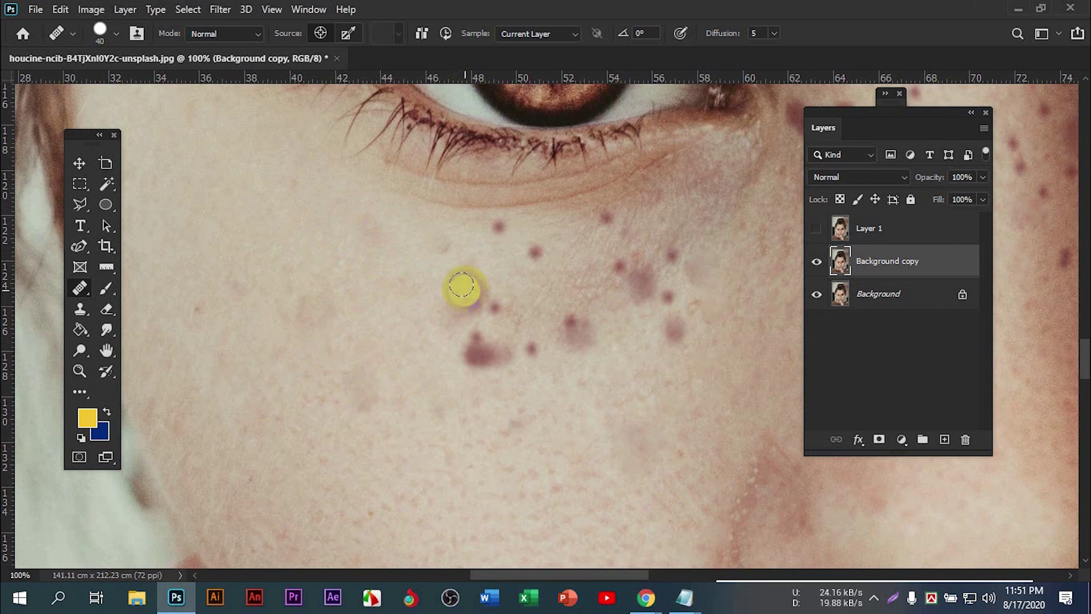
mouse_move(80, 288)
left_mouse_down()
mouse_move(184, 307)
mouse_move(177, 296)
left_mouse_up()
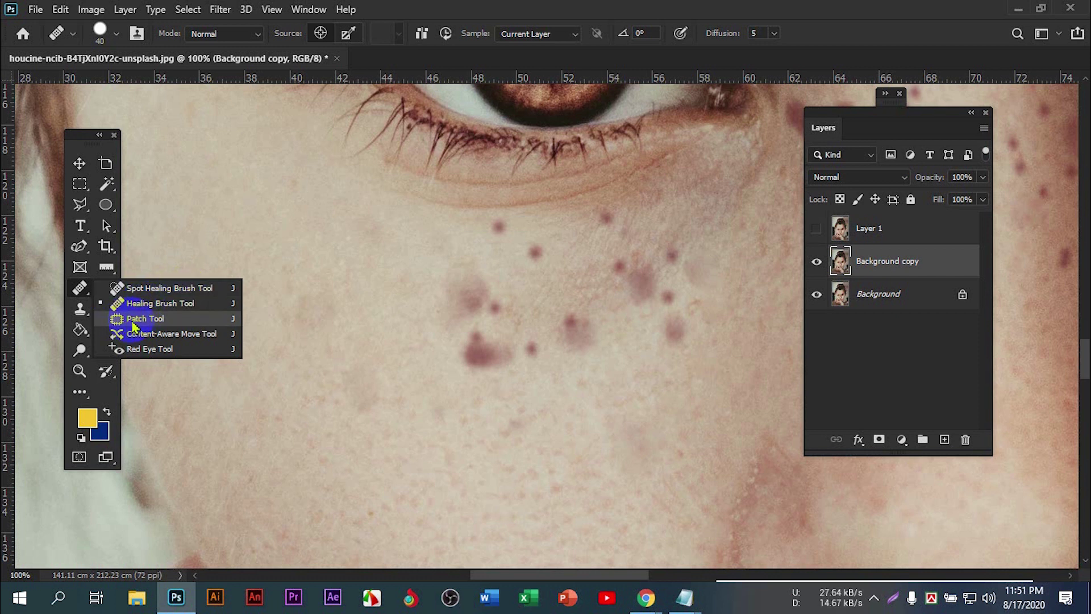
Step: Select the Patch Tool and survey the freckles across the nose and both cheeks
left_click(133, 321)
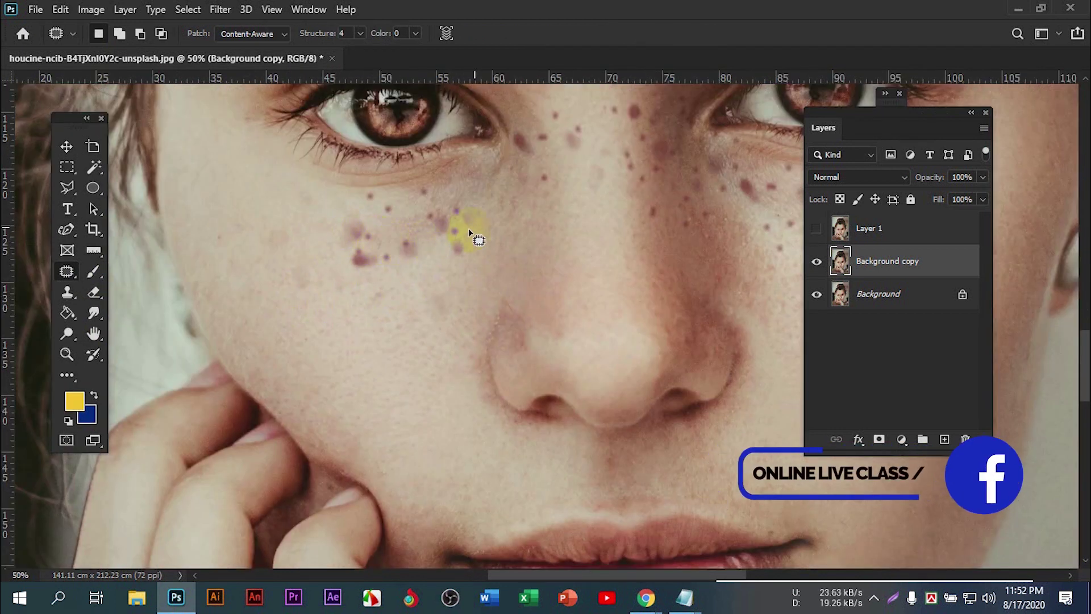
scroll(455, 233, "up", 1)
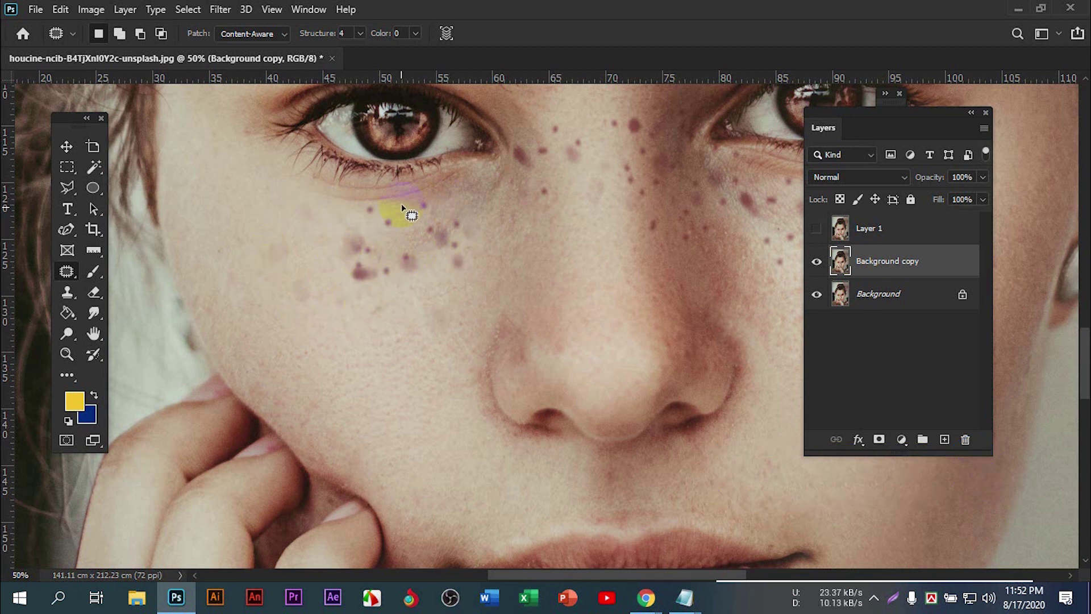
left_click_drag(623, 224, 589, 261)
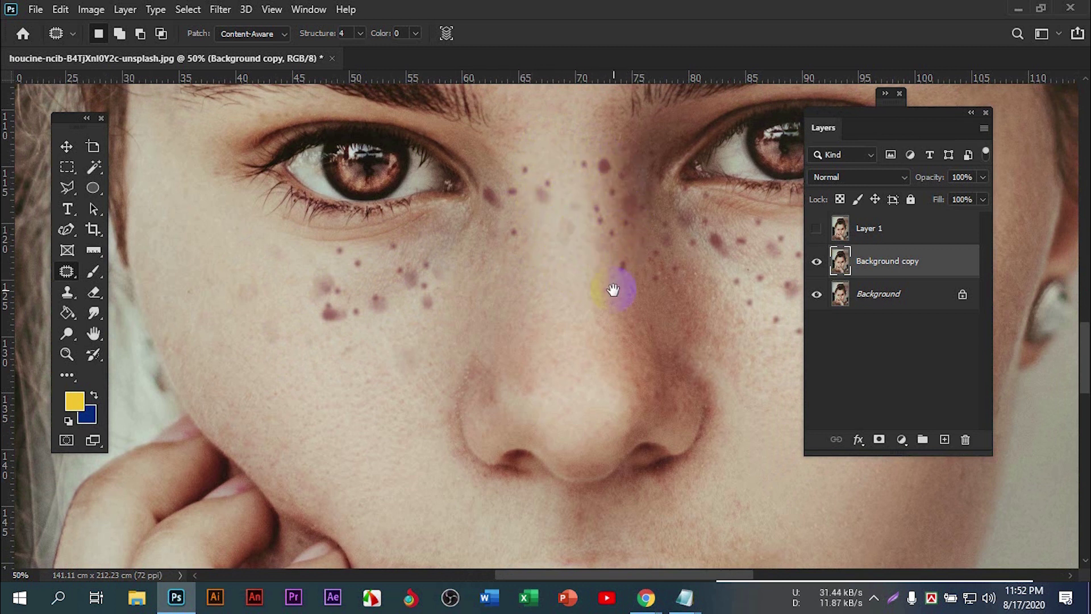
left_click_drag(613, 289, 557, 297)
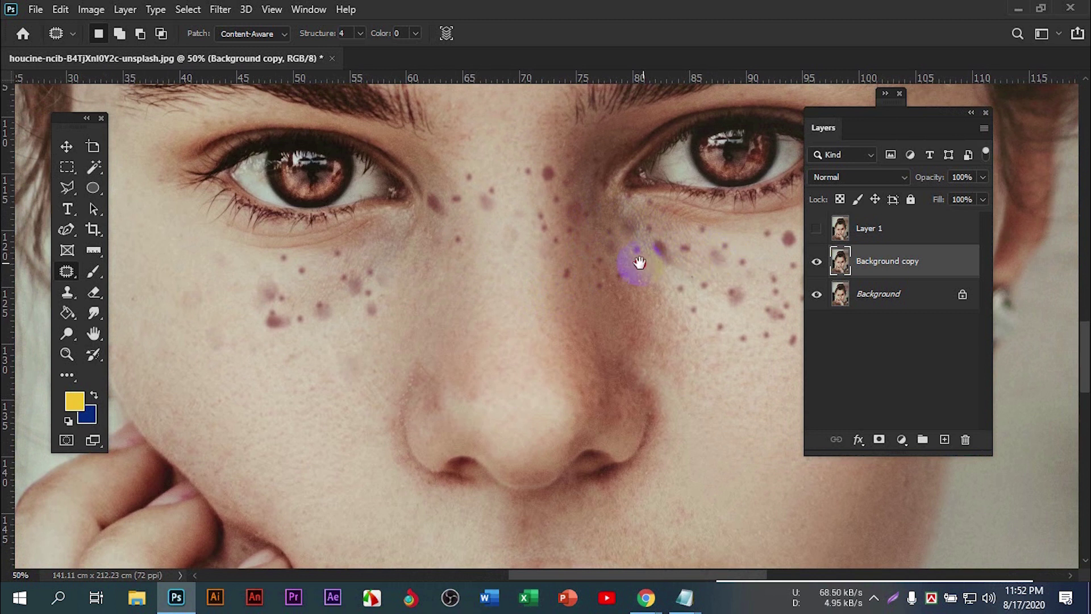
left_click_drag(639, 263, 574, 250)
mouse_move(524, 182)
left_mouse_down()
mouse_move(541, 219)
mouse_move(617, 258)
left_mouse_up()
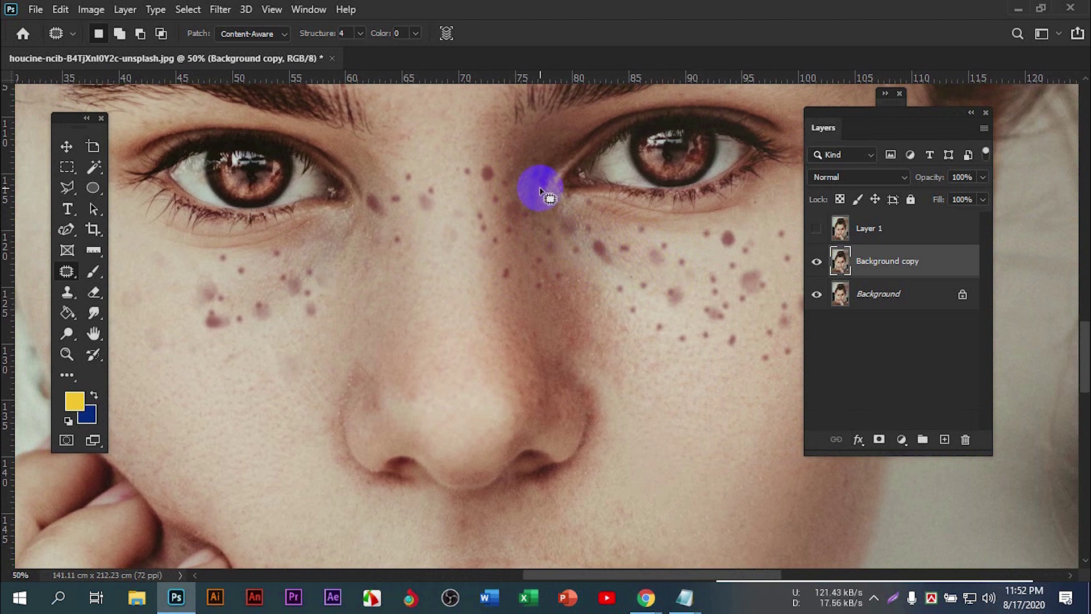
Step: Reselect the Patch Tool and patch the cheek freckle cluster with clean skin below
left_click_drag(66, 271, 146, 293)
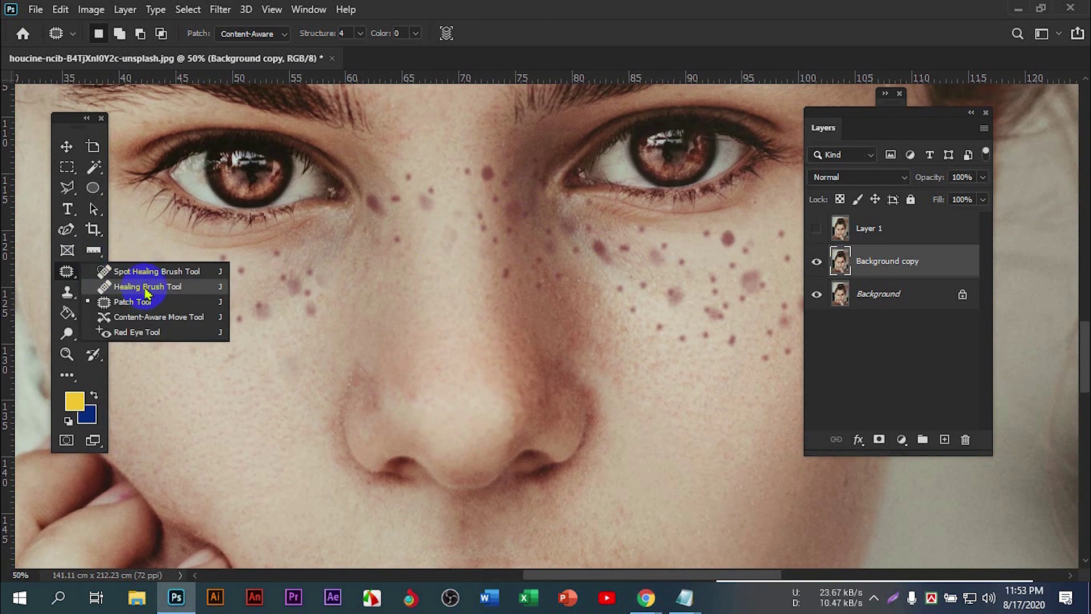
left_click_drag(146, 286, 146, 278)
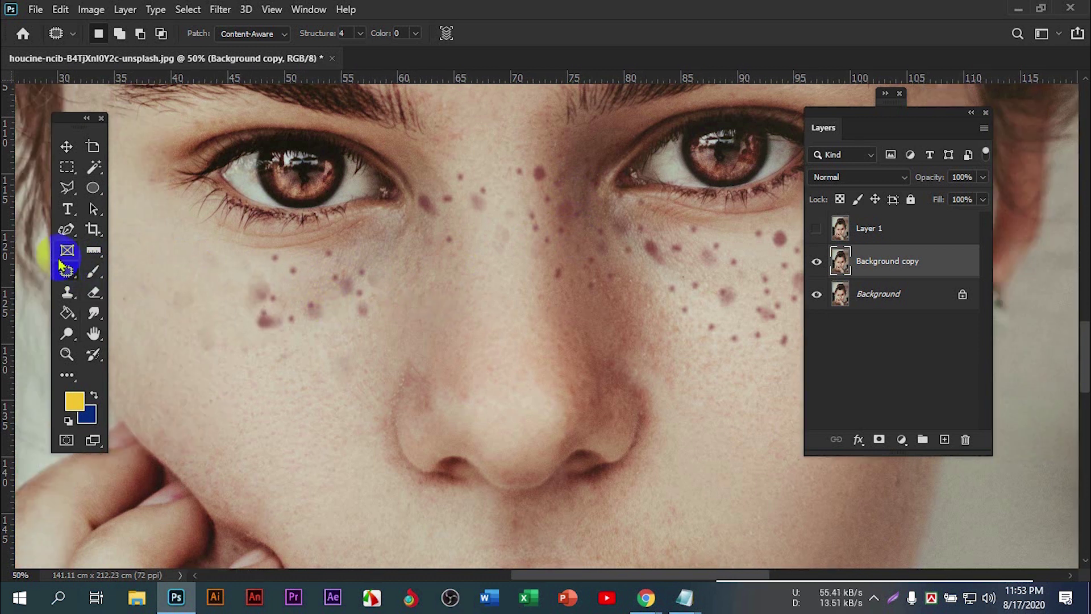
left_click(65, 270)
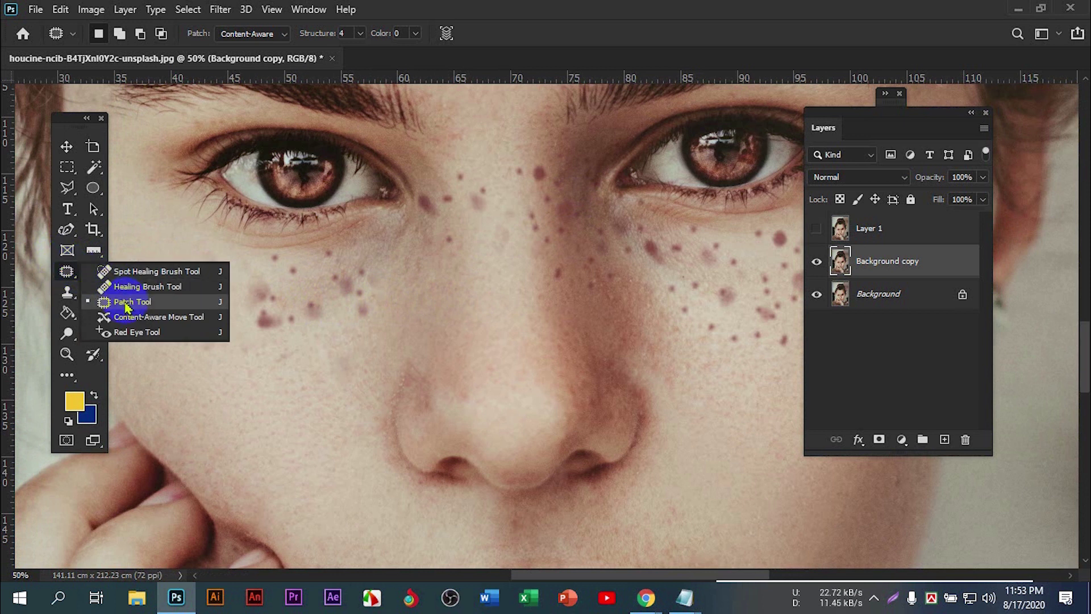
left_click(126, 307)
scroll(341, 344, "up", 1)
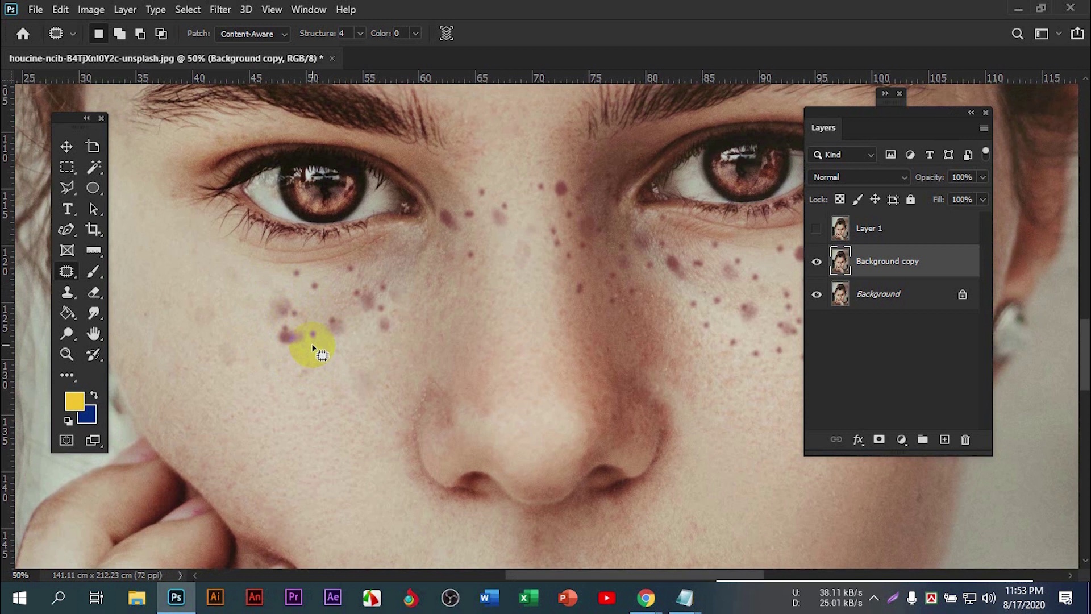
left_click_drag(296, 354, 289, 352)
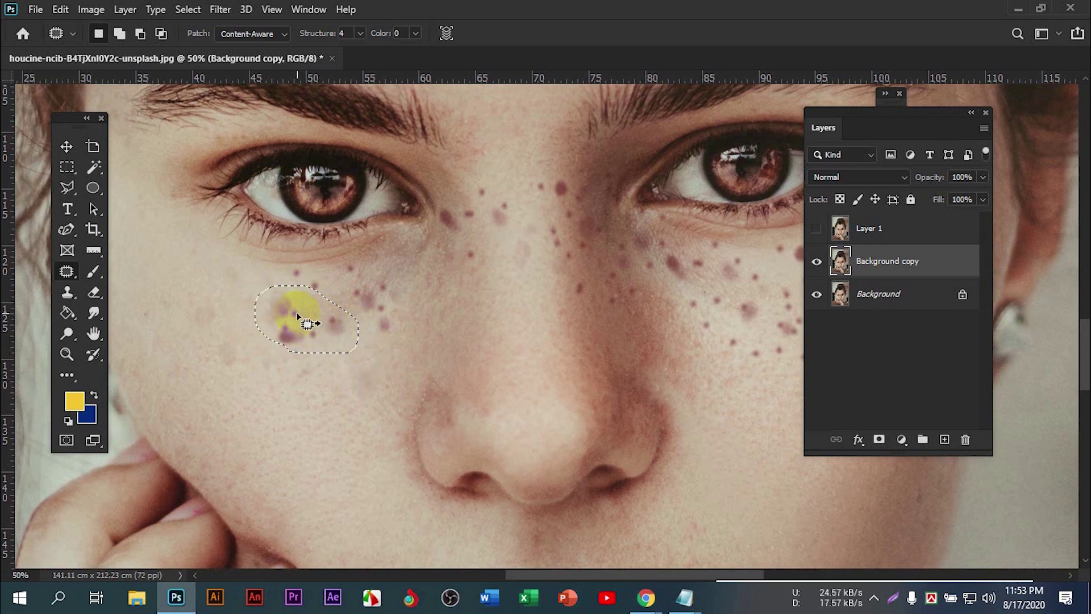
mouse_move(292, 312)
left_mouse_down()
mouse_move(300, 372)
mouse_move(281, 392)
left_mouse_up()
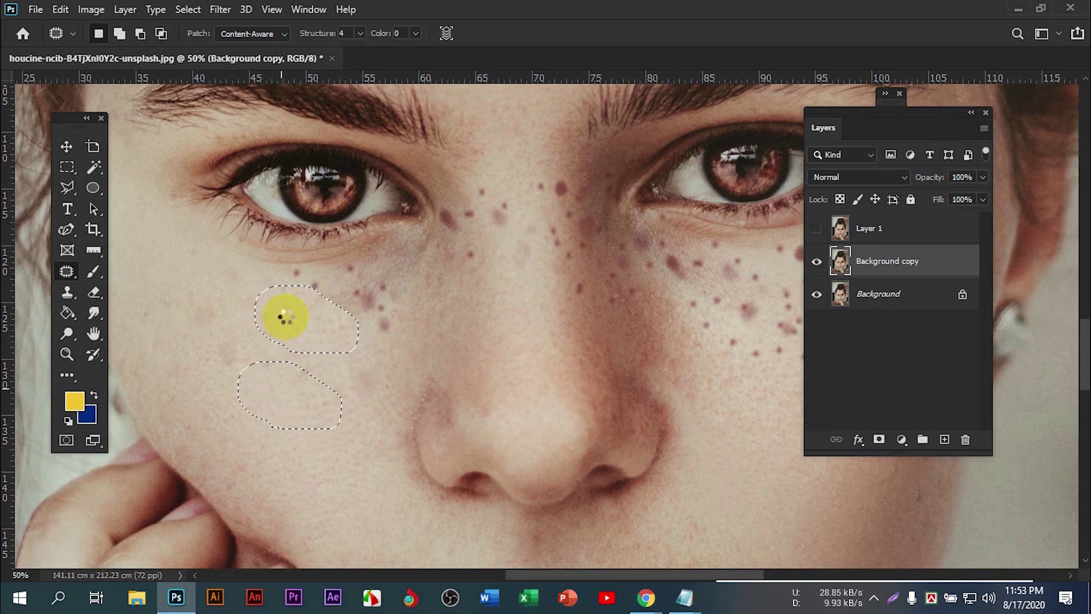
Step: Patch a cheek spot and the under-eye freckles at 66.7%, then undo the under-eye patch
key("ctrl+d")
left_click(375, 327, "ctrl")
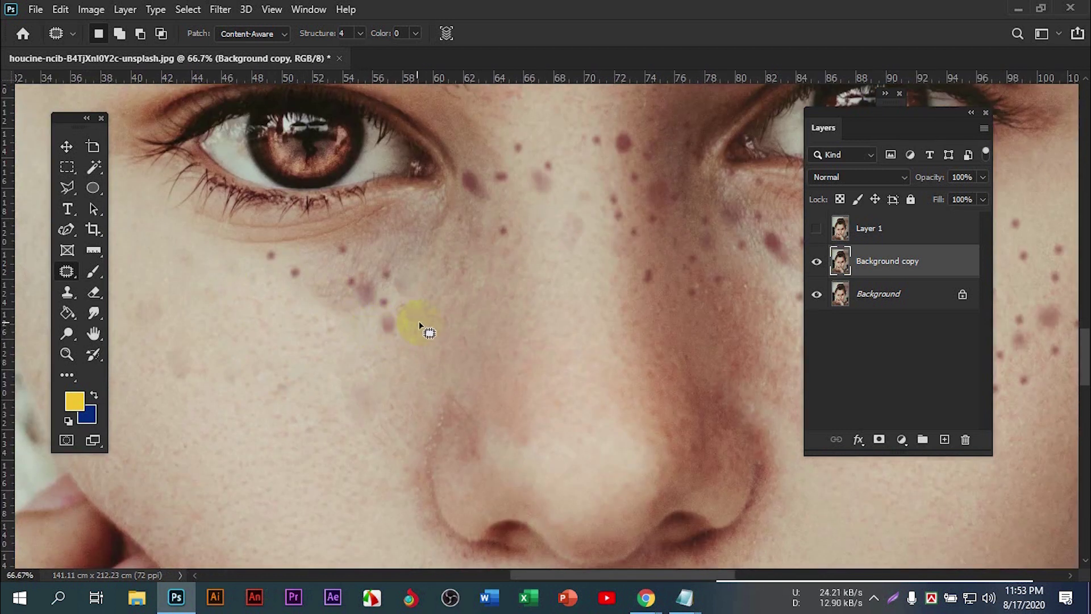
mouse_move(390, 304)
left_mouse_down()
mouse_move(350, 329)
mouse_move(263, 329)
left_mouse_up()
left_click_drag(367, 306, 297, 246)
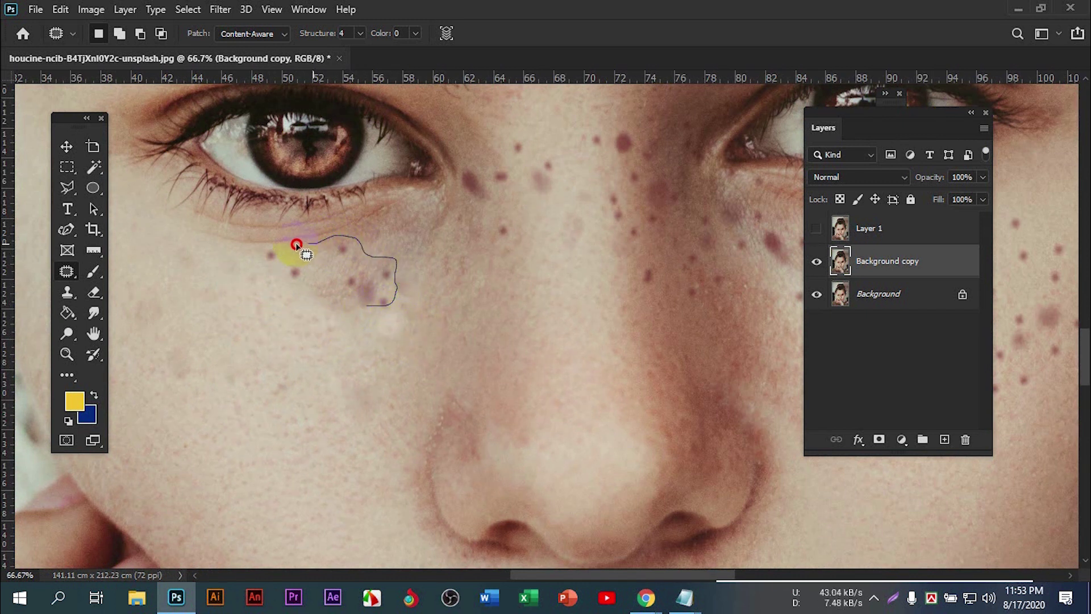
mouse_move(297, 245)
left_mouse_down()
mouse_move(377, 304)
mouse_move(249, 350)
left_mouse_up()
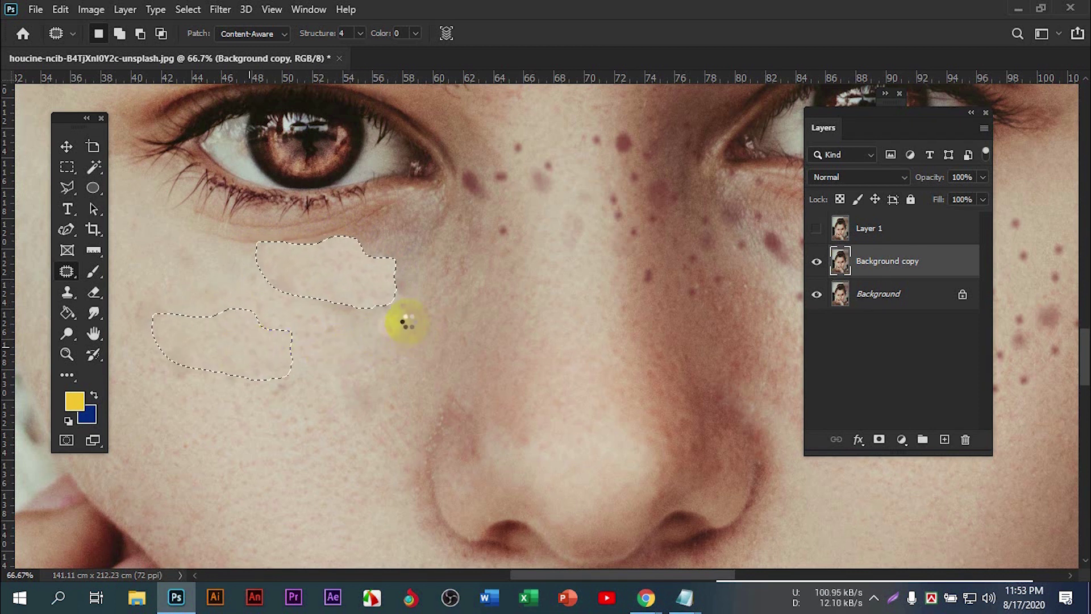
key("ctrl+d")
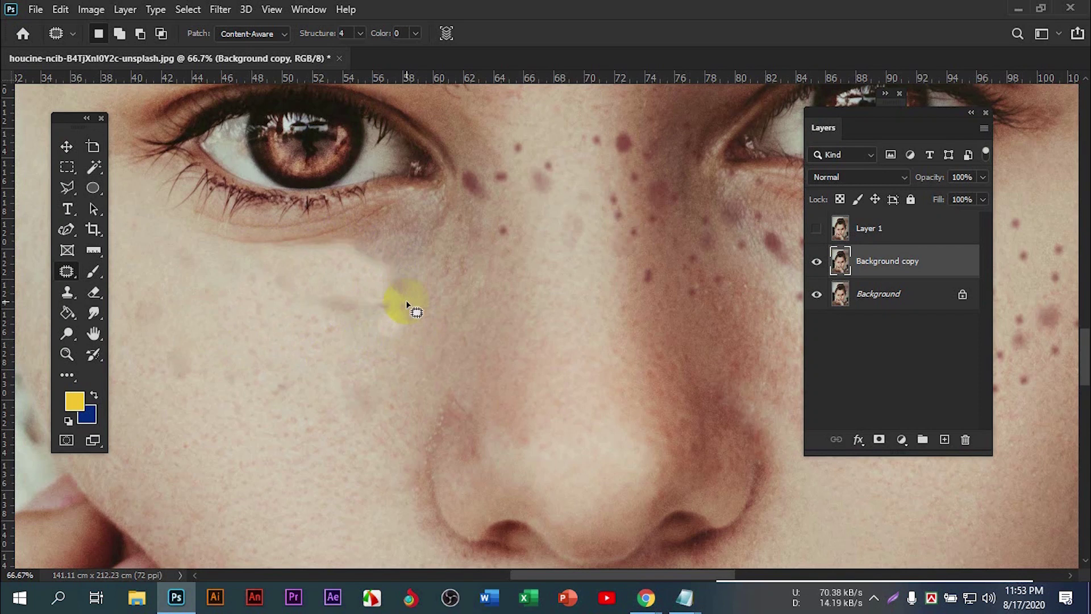
key("ctrl+z")
key("ctrl+z")
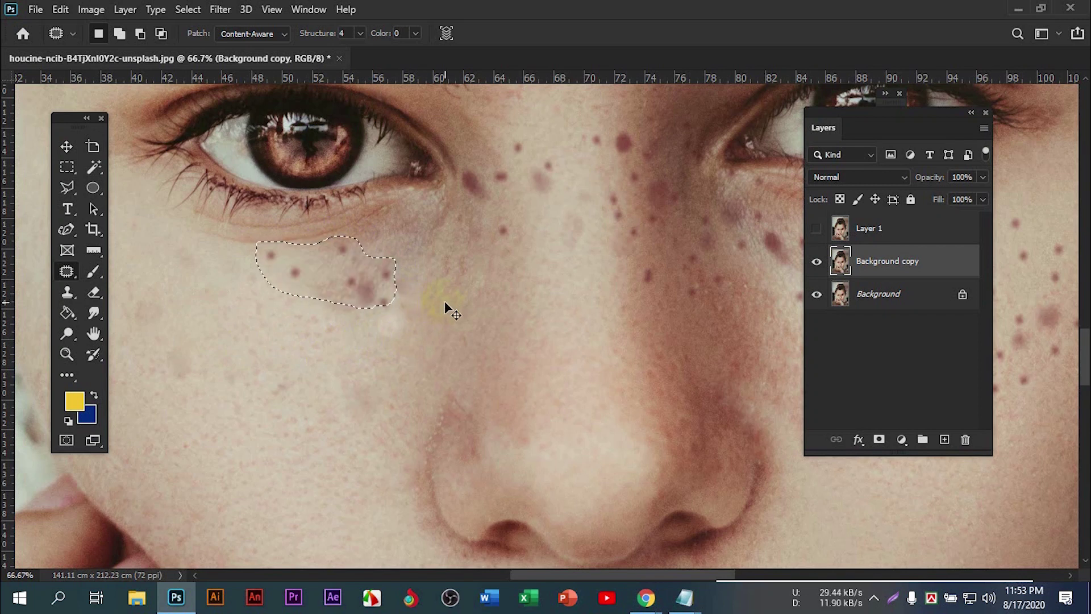
Step: At 100% zoom, patch the freckles below the eye with clean skin
key("ctrl+plus")
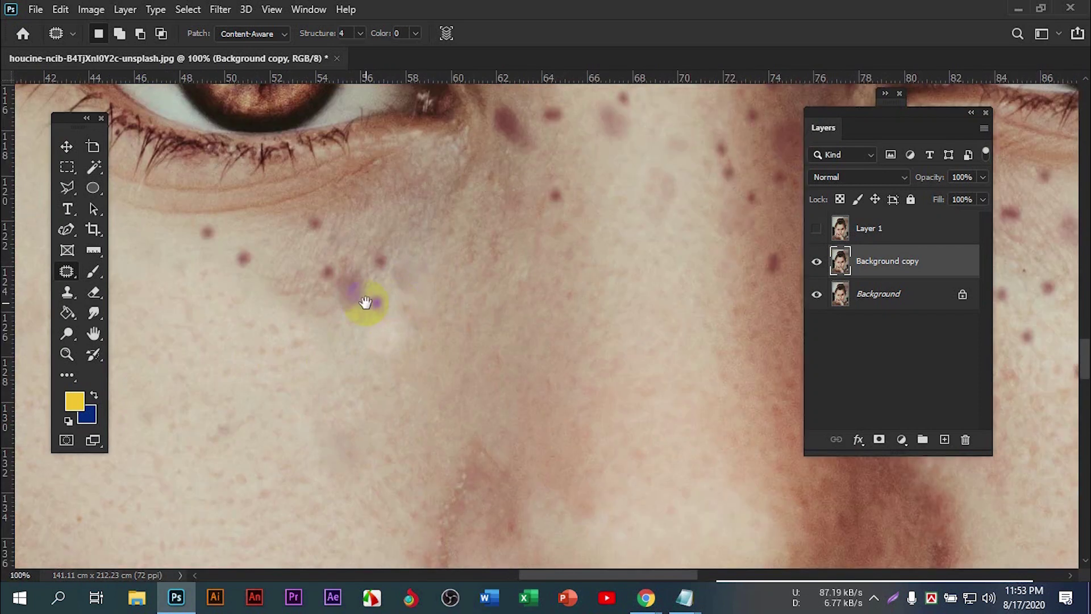
left_click_drag(392, 305, 430, 323)
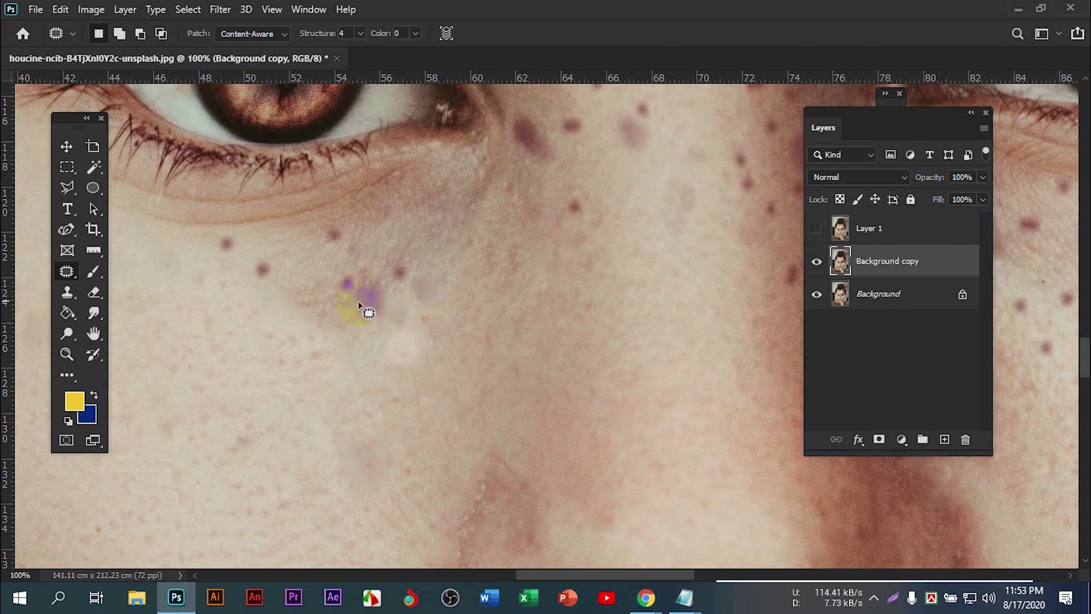
left_click_drag(366, 262, 404, 227)
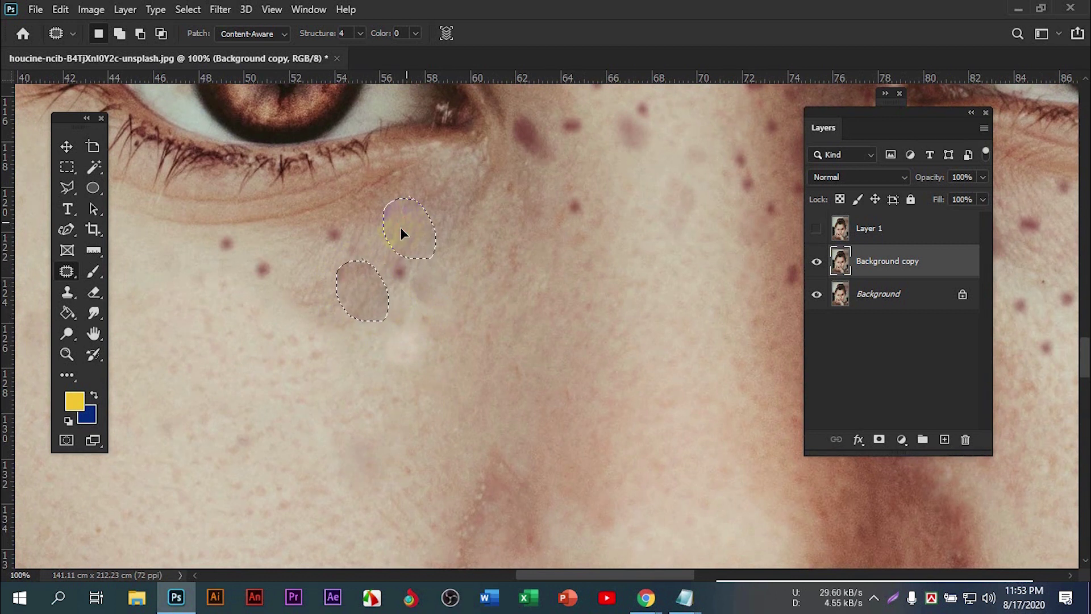
left_click(369, 314)
mouse_move(399, 261)
left_mouse_down()
mouse_move(396, 278)
mouse_move(388, 265)
mouse_move(409, 235)
left_mouse_up()
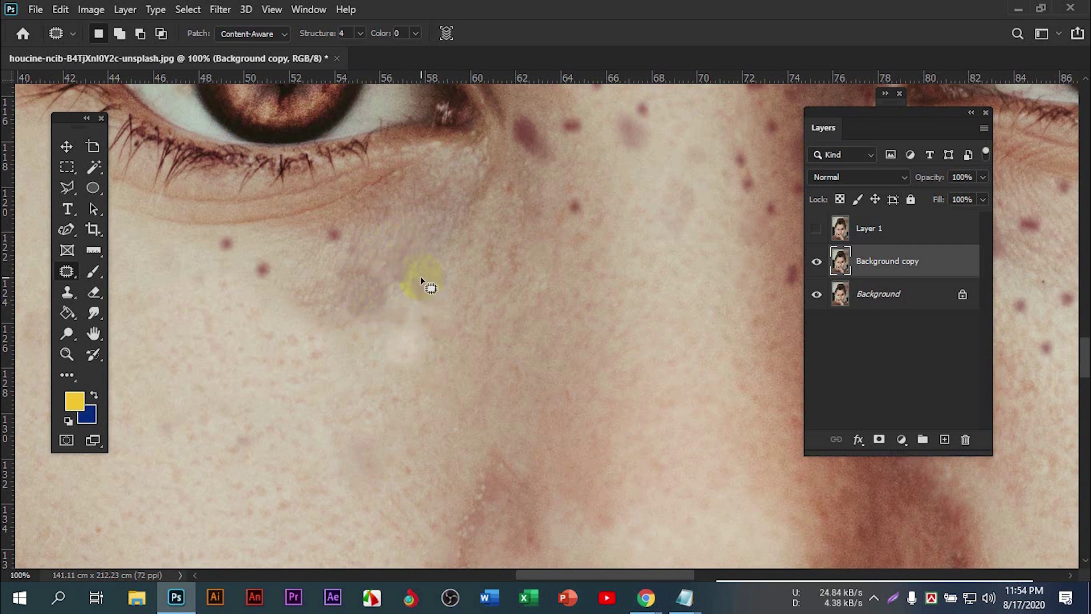
mouse_move(357, 233)
left_mouse_down()
mouse_move(347, 246)
mouse_move(413, 234)
left_mouse_up()
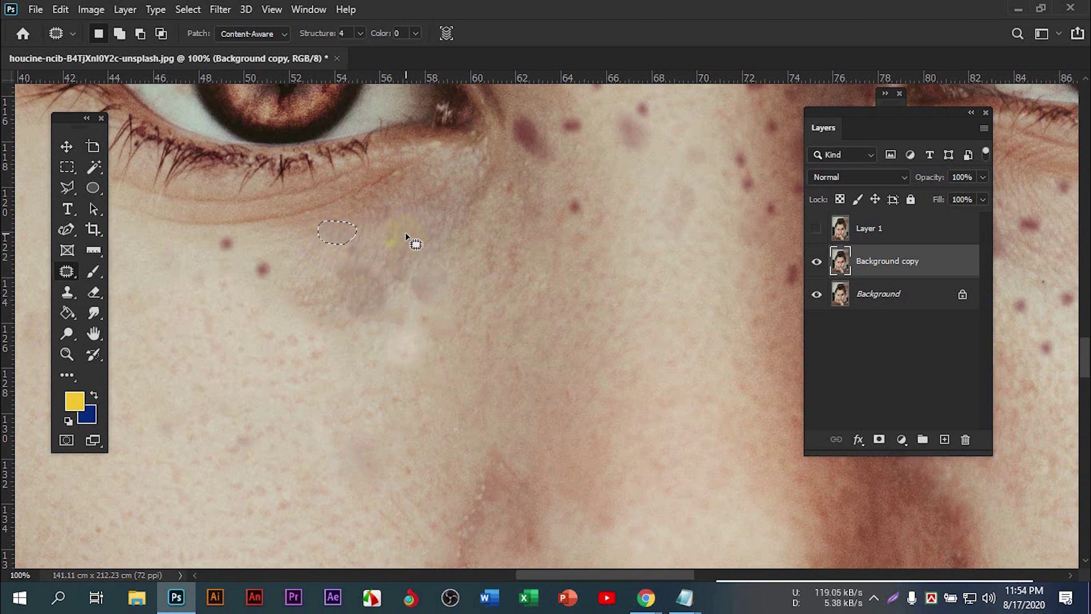
mouse_move(243, 245)
left_mouse_down()
mouse_move(230, 227)
mouse_move(241, 246)
mouse_move(313, 243)
mouse_move(276, 266)
mouse_move(311, 260)
left_mouse_up()
left_click(303, 281)
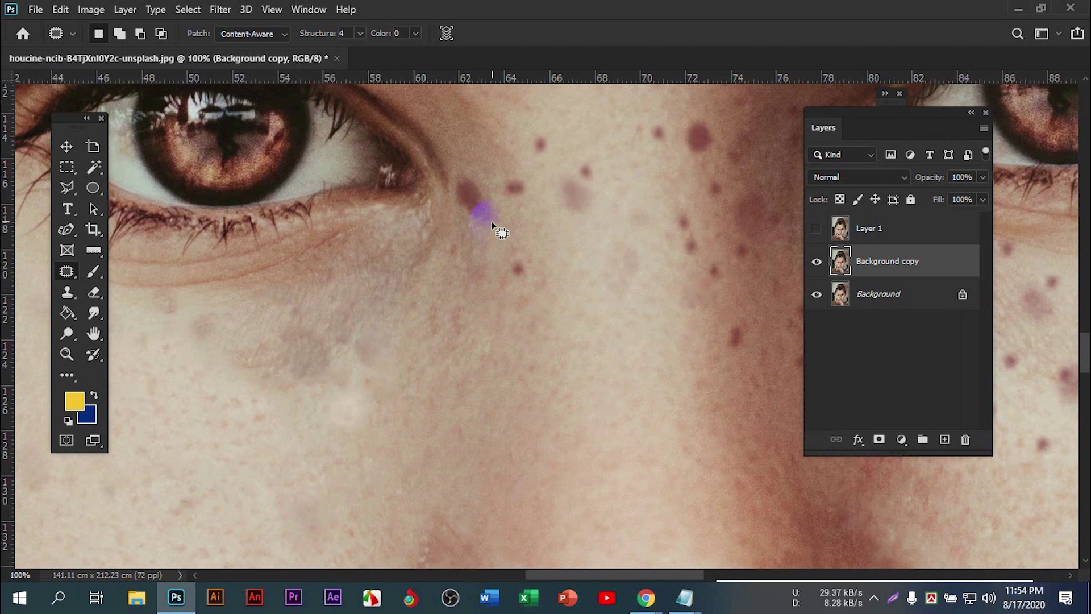
Step: Patch another freckle below the eye and a small freckle near the nose
left_click_drag(492, 221, 463, 241)
key("ctrl+d")
left_click_drag(527, 183, 519, 214)
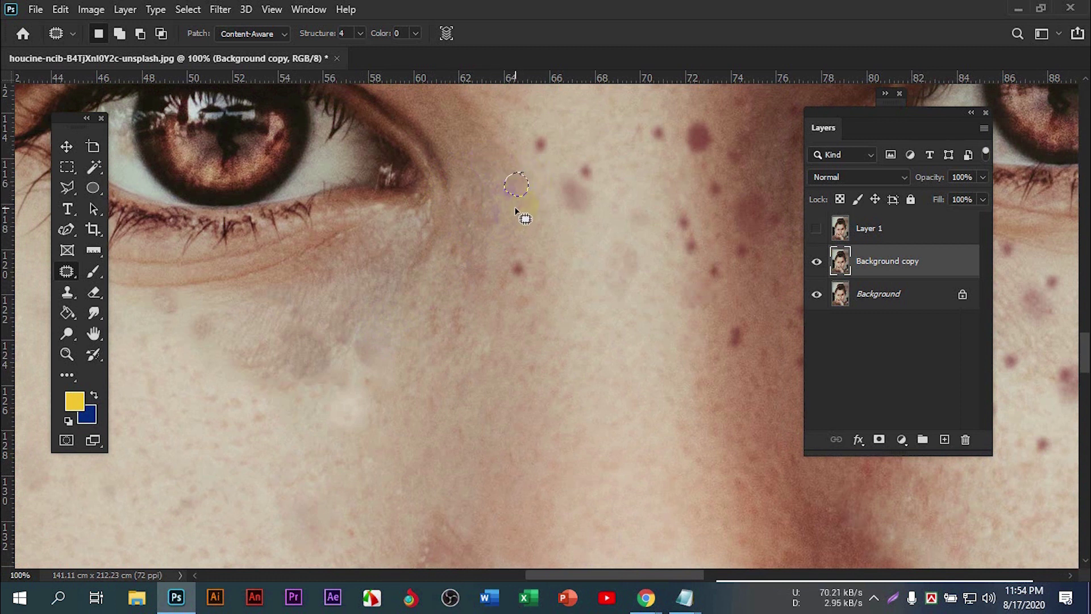
left_click_drag(549, 162, 511, 135)
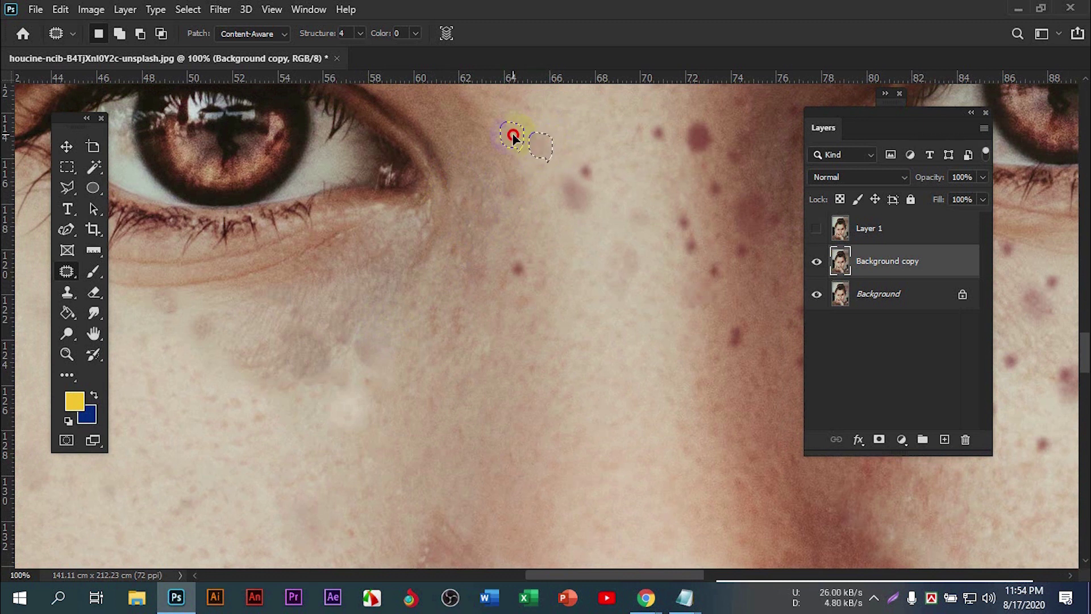
key("ctrl+d")
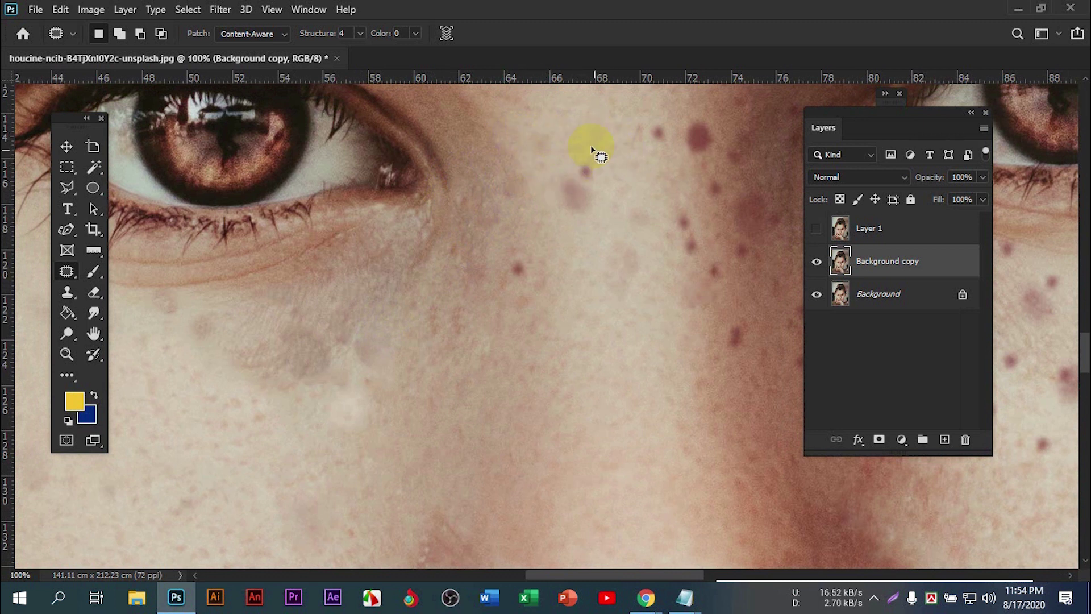
Step: Set Patch to Normal and patch a spot near the nose bridge from clean skin
left_click(248, 37)
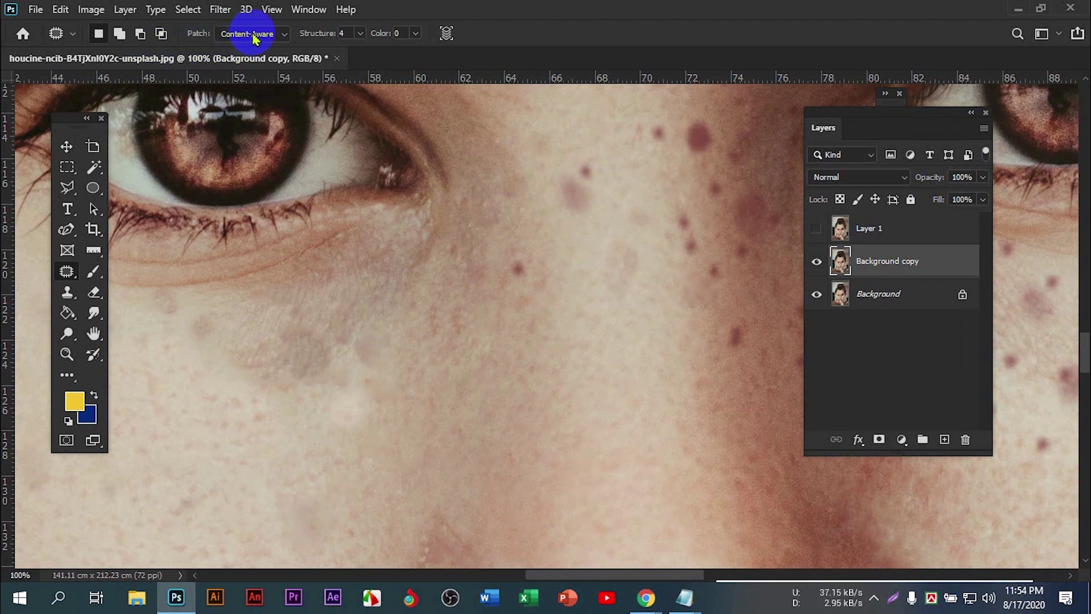
left_click(271, 35)
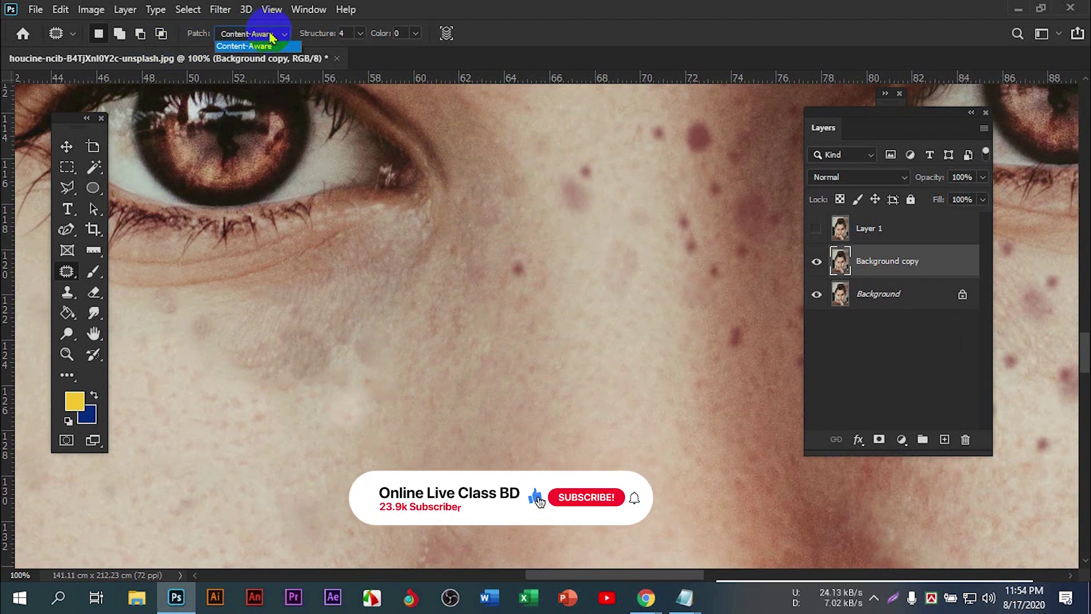
left_click(242, 49)
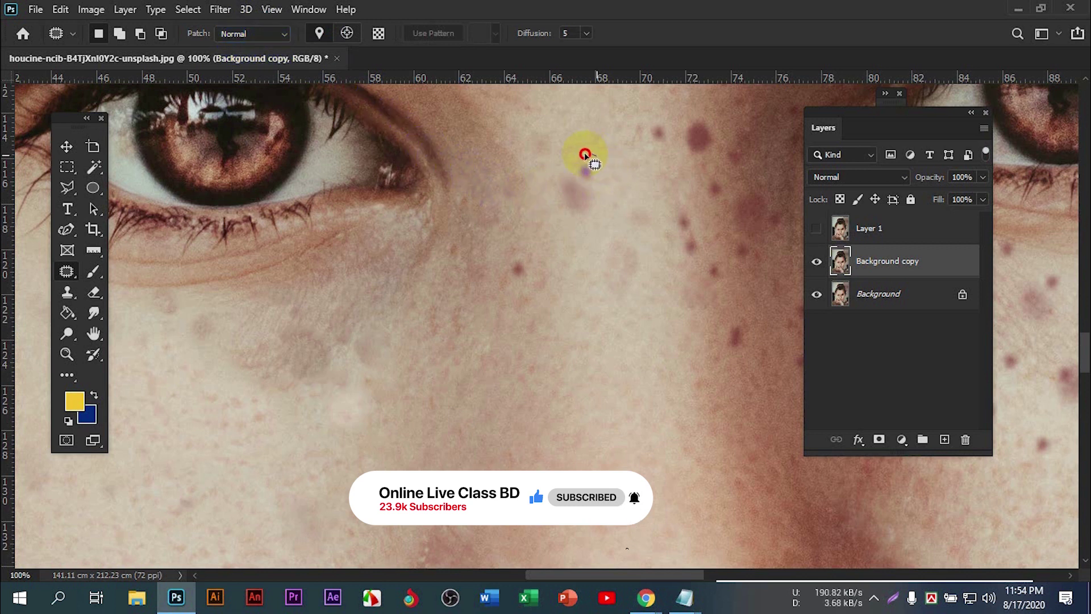
mouse_move(585, 154)
left_mouse_down()
mouse_move(647, 203)
mouse_move(639, 211)
left_mouse_up()
left_click_drag(573, 169, 649, 188)
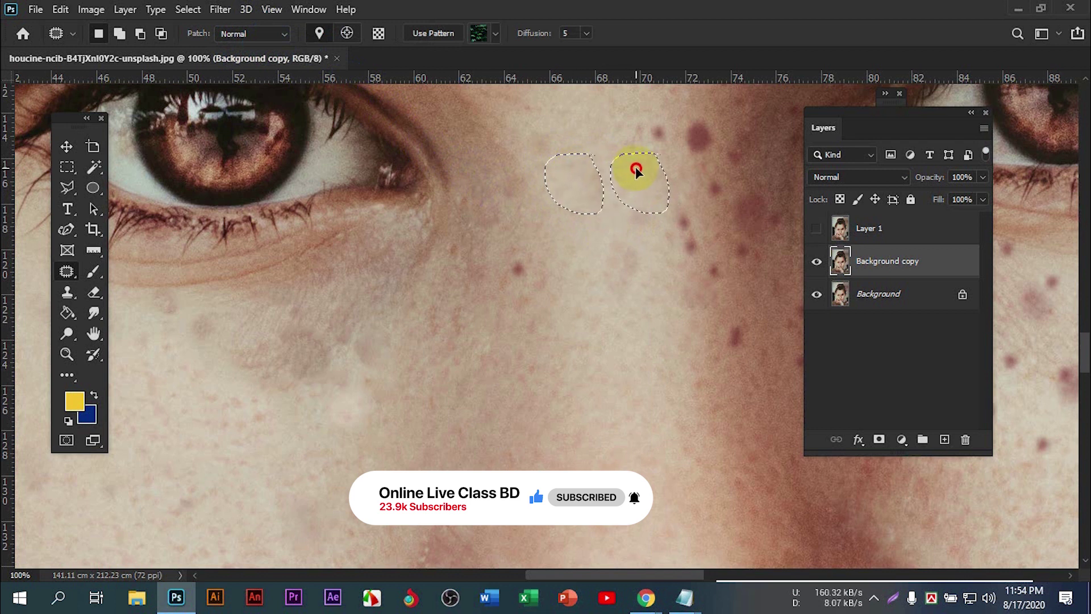
left_click_drag(572, 186, 644, 179)
key("ctrl+d")
Step: Try Content-Aware and Normal patch modes on a spot beside the nose, ending on Normal
left_click(274, 34)
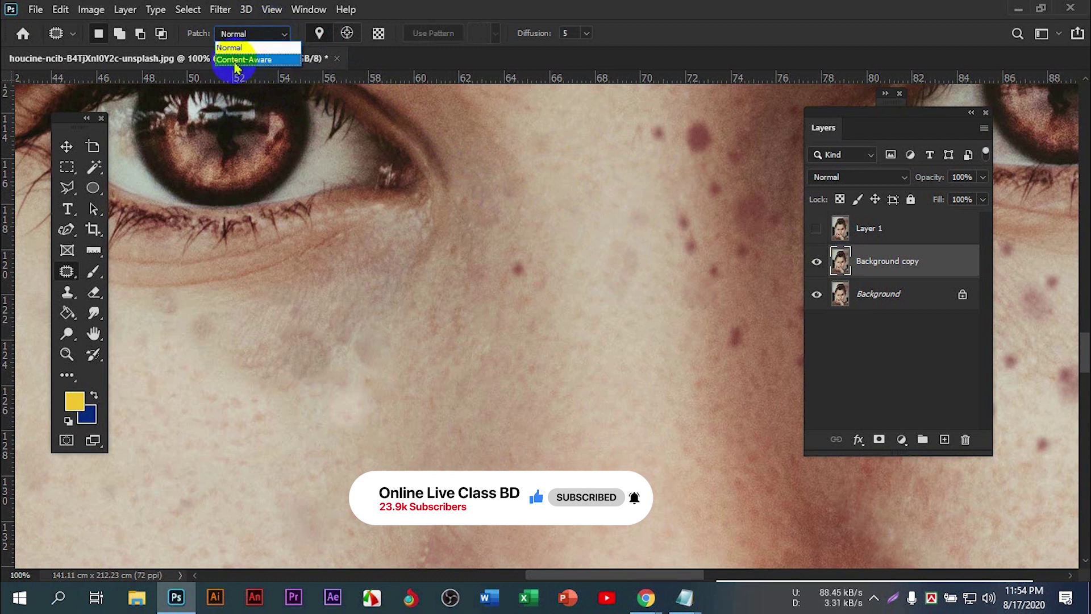
left_click(287, 35)
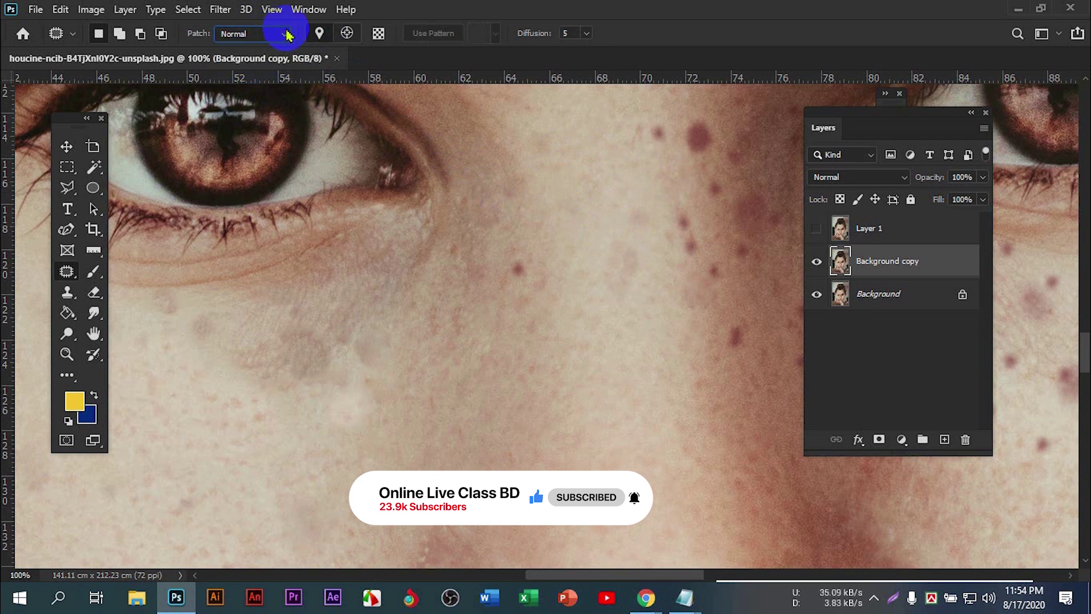
left_click(263, 53)
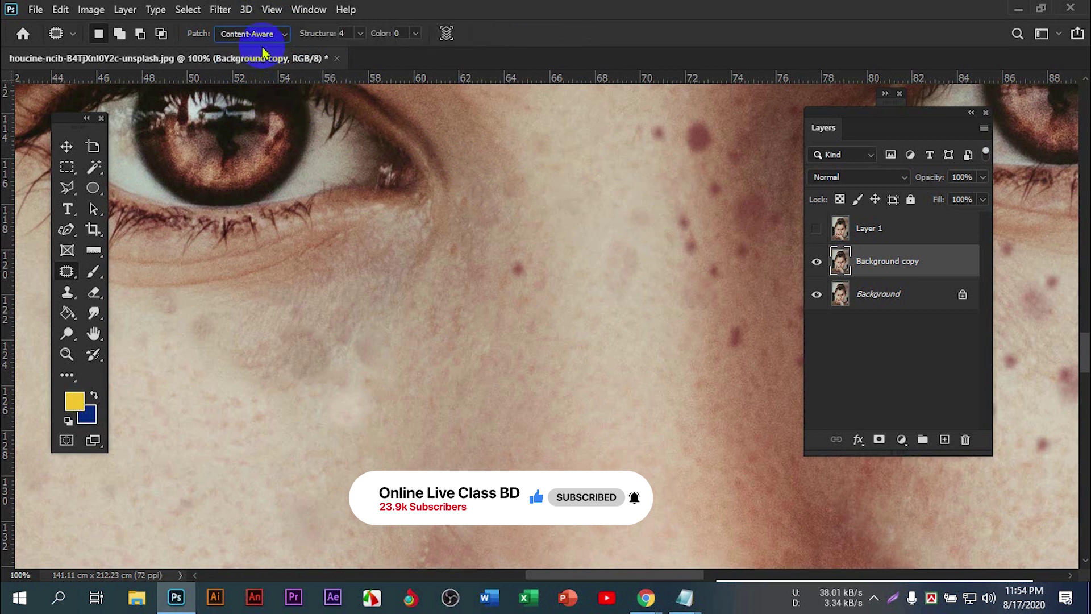
left_click(256, 34)
left_click(255, 43)
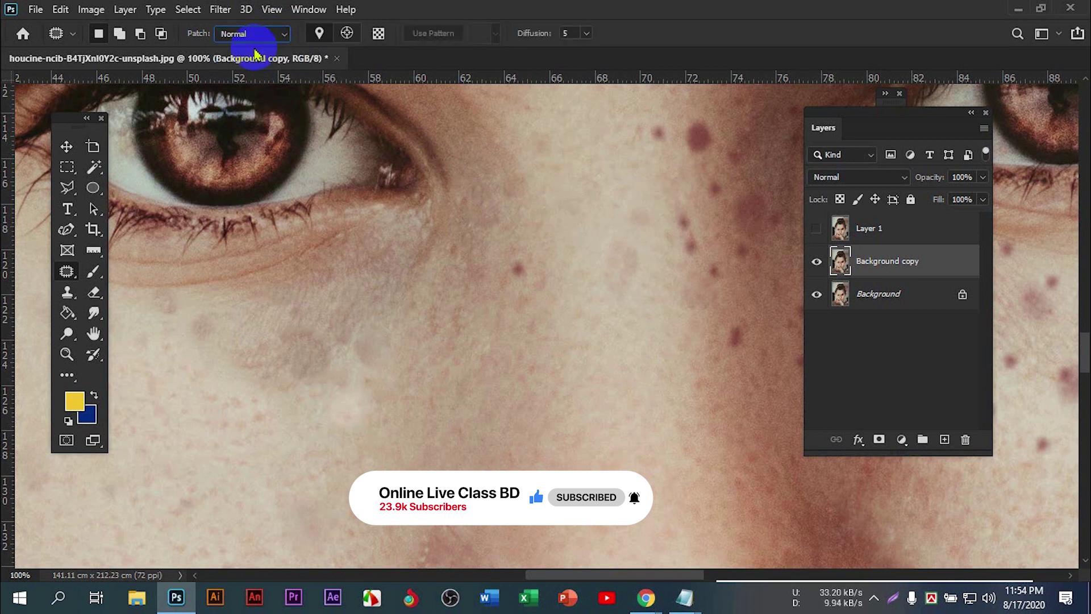
left_click(277, 34)
left_click(266, 54)
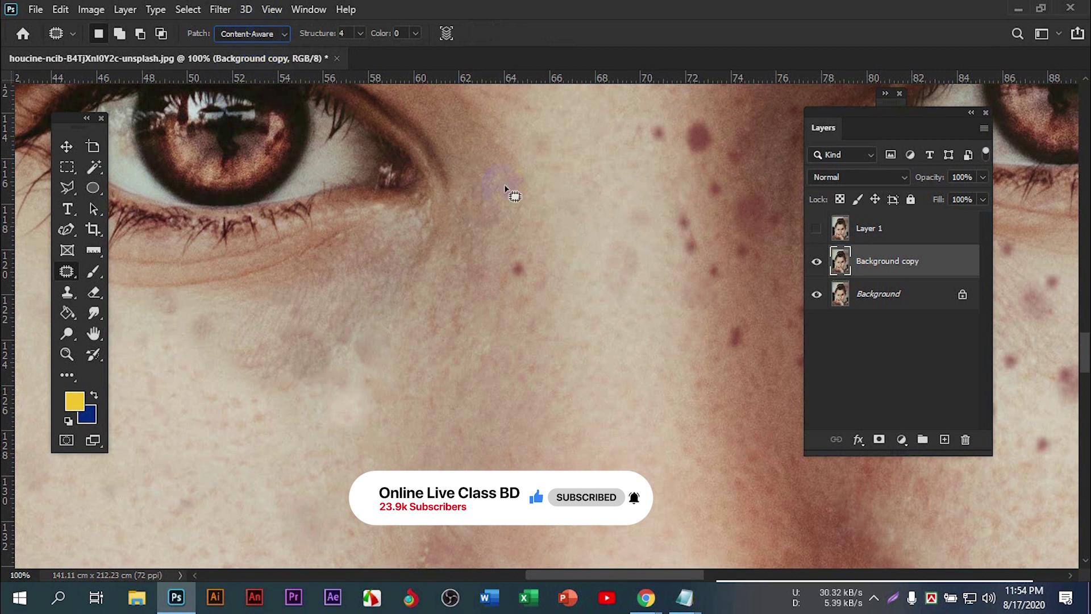
mouse_move(529, 250)
left_mouse_down()
mouse_move(524, 282)
mouse_move(530, 253)
mouse_move(588, 238)
left_mouse_up()
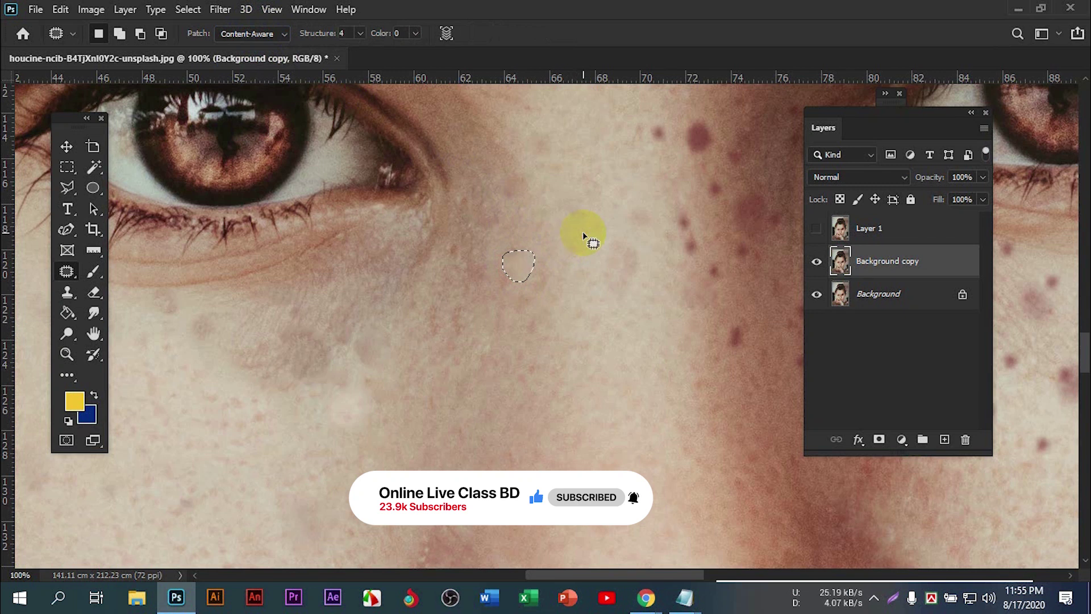
left_click(283, 34)
left_click(258, 48)
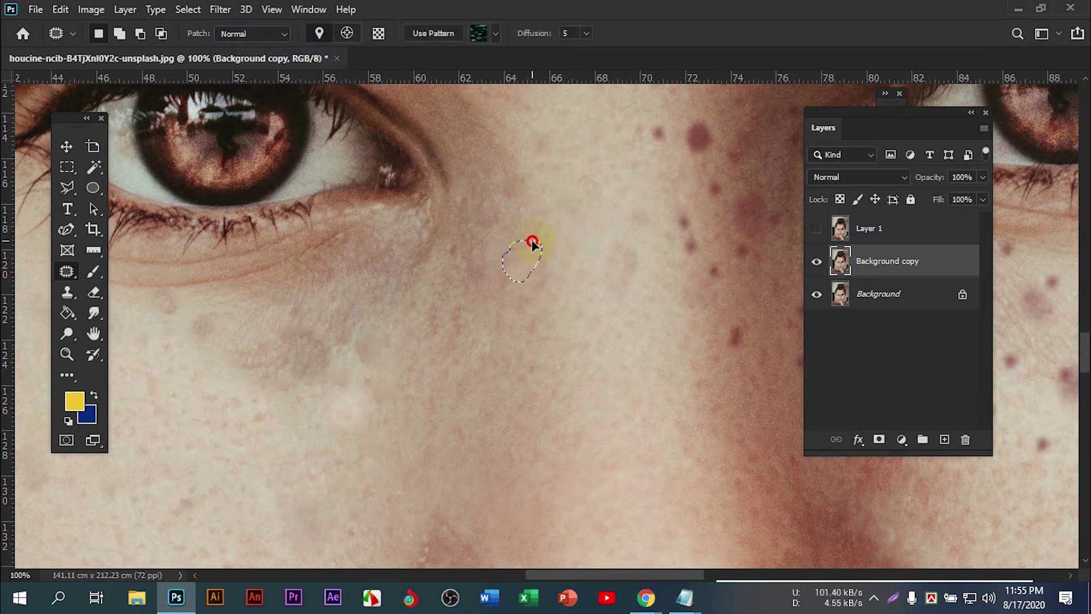
left_click(531, 287)
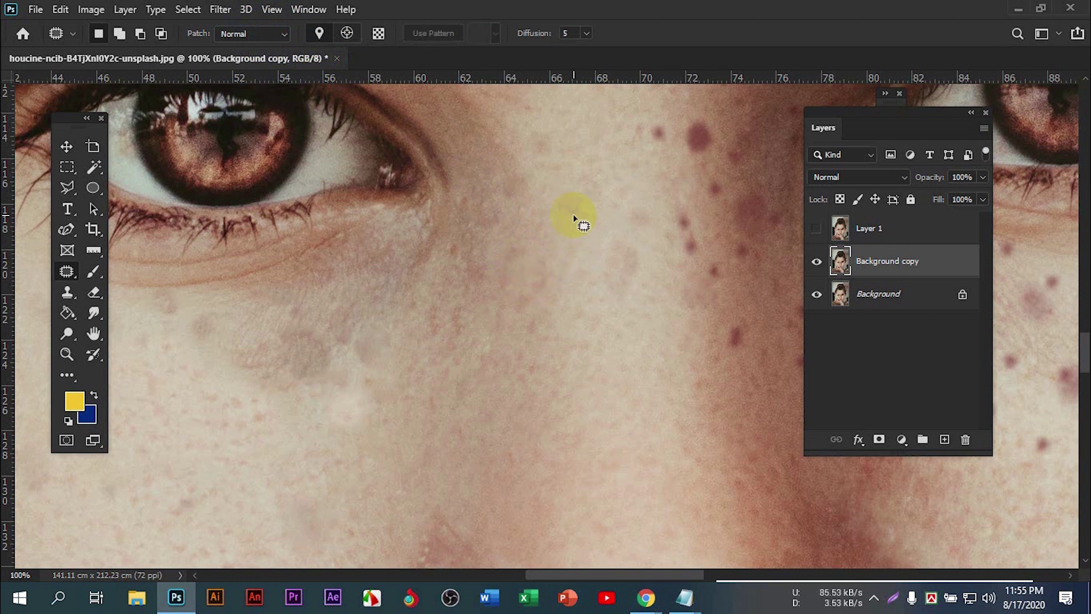
Step: Patch a dark freckle beside the nose bridge from clear skin, keeping Normal mode
left_click_drag(625, 231, 568, 261)
mouse_move(642, 191)
left_mouse_down()
mouse_move(631, 164)
mouse_move(645, 188)
mouse_move(569, 213)
left_mouse_up()
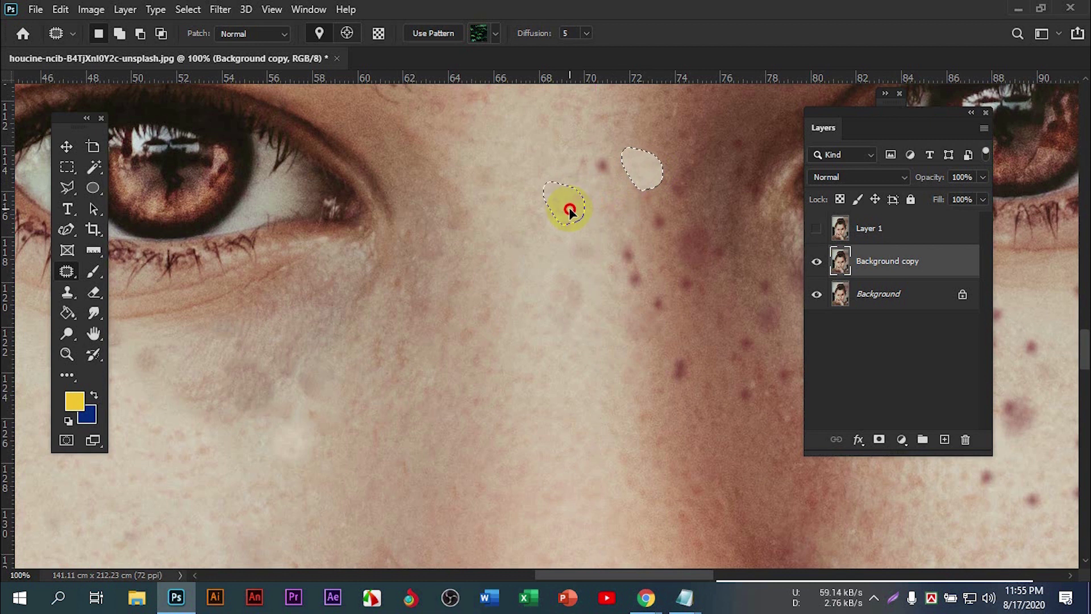
left_click_drag(625, 181, 577, 223)
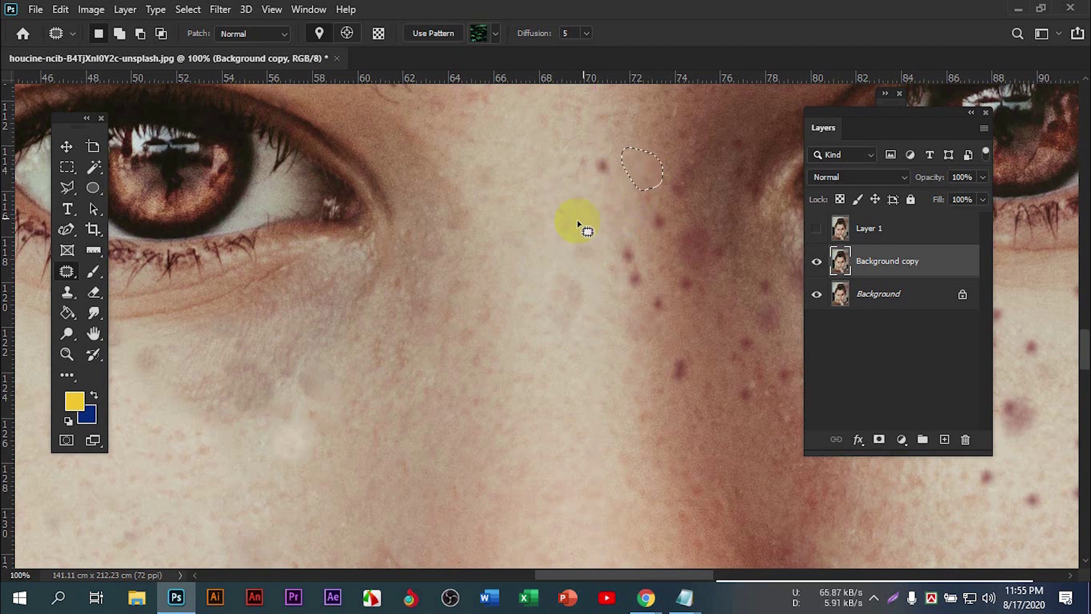
mouse_move(636, 199)
left_mouse_down()
mouse_move(623, 158)
mouse_move(616, 170)
mouse_move(611, 155)
mouse_move(539, 149)
left_mouse_up()
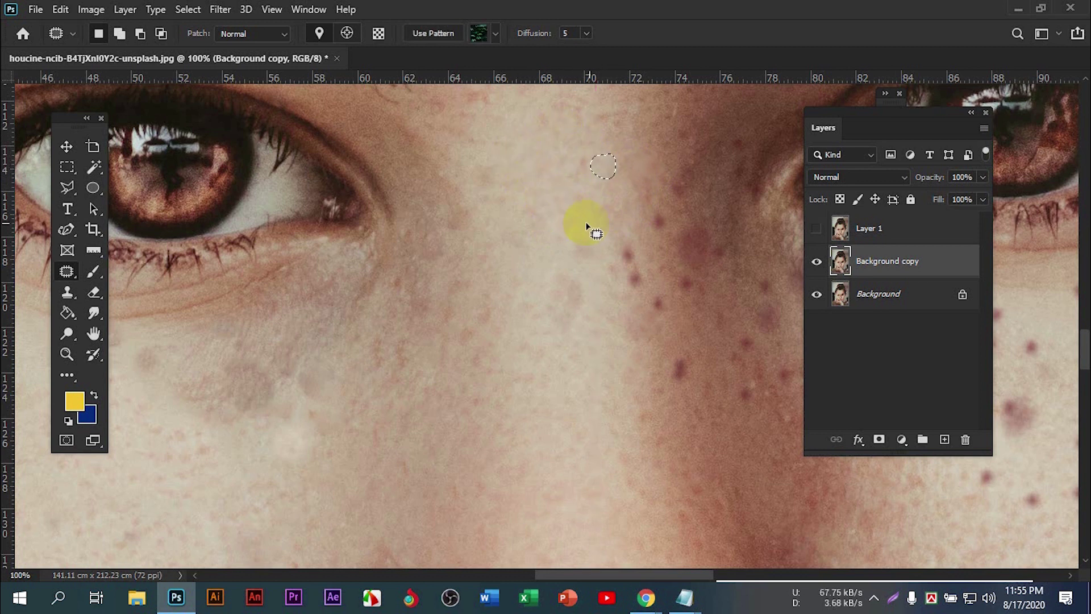
left_click(644, 202)
mouse_move(631, 243)
left_mouse_down()
mouse_move(559, 202)
mouse_move(511, 239)
left_mouse_up()
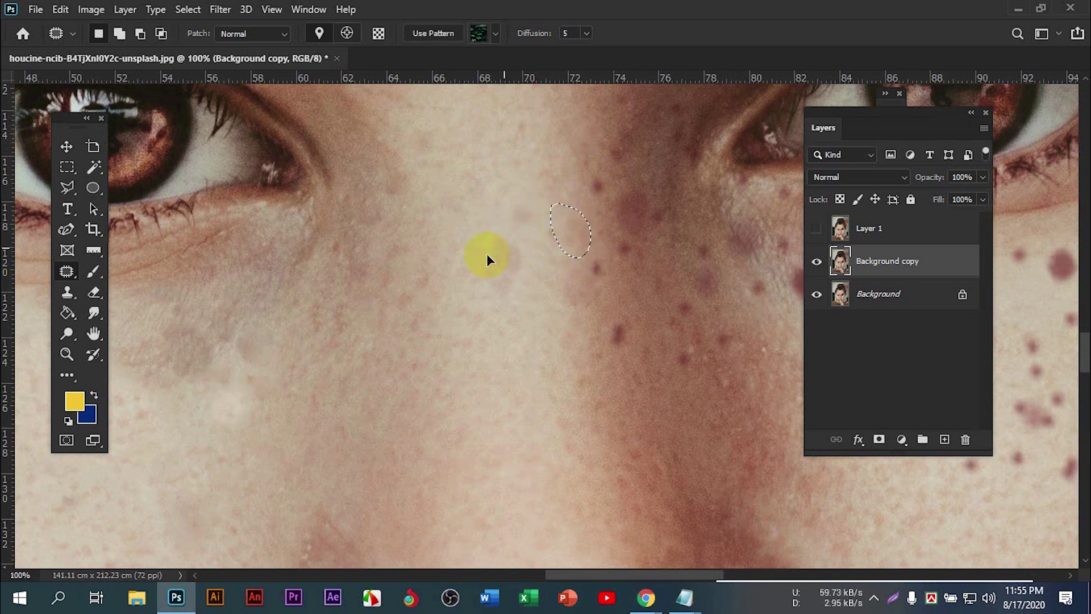
key("ctrl+d")
left_click(267, 34)
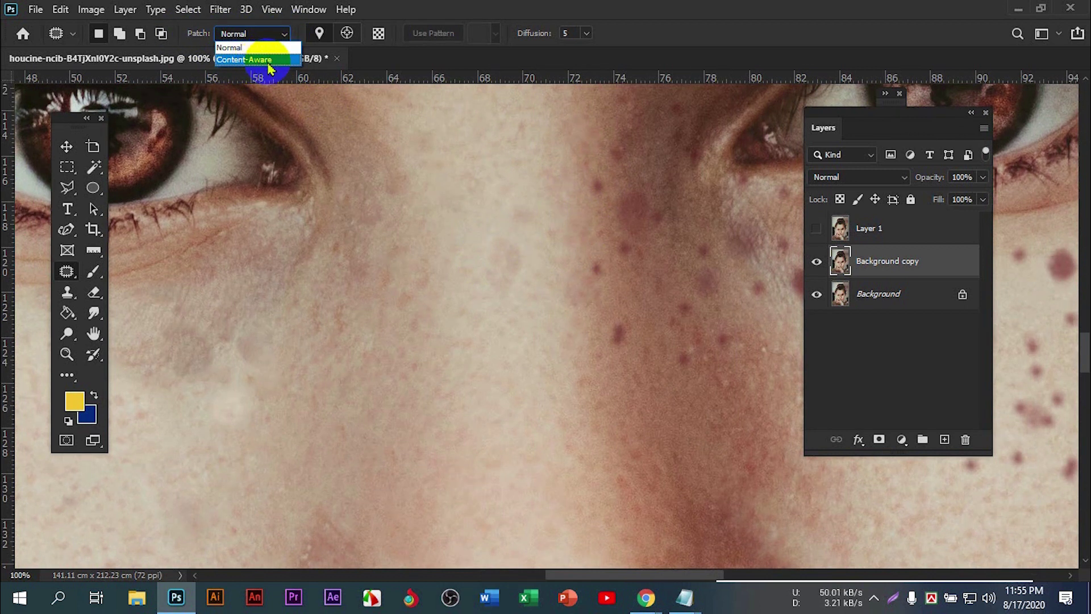
left_click(279, 35)
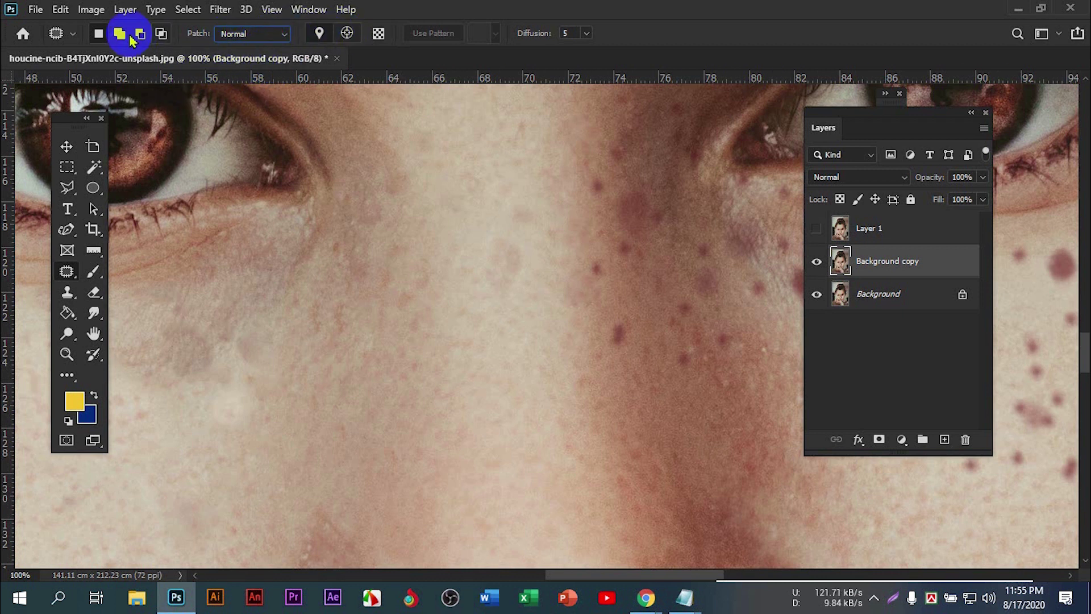
Step: With the Content-Aware Move Tool, outline a freckle on the right cheek
right_click(68, 271)
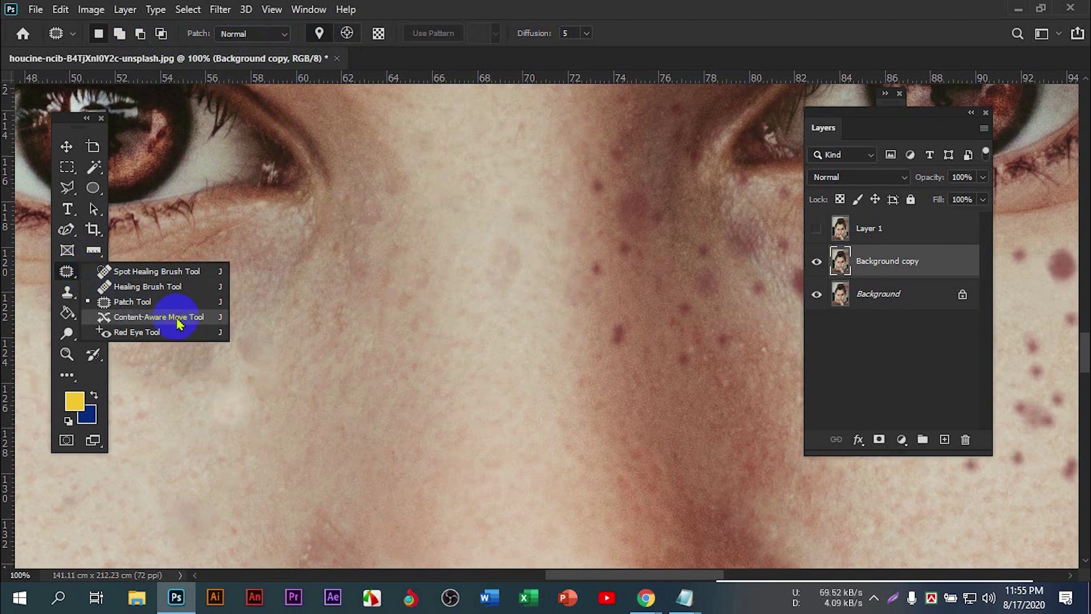
left_click(178, 322)
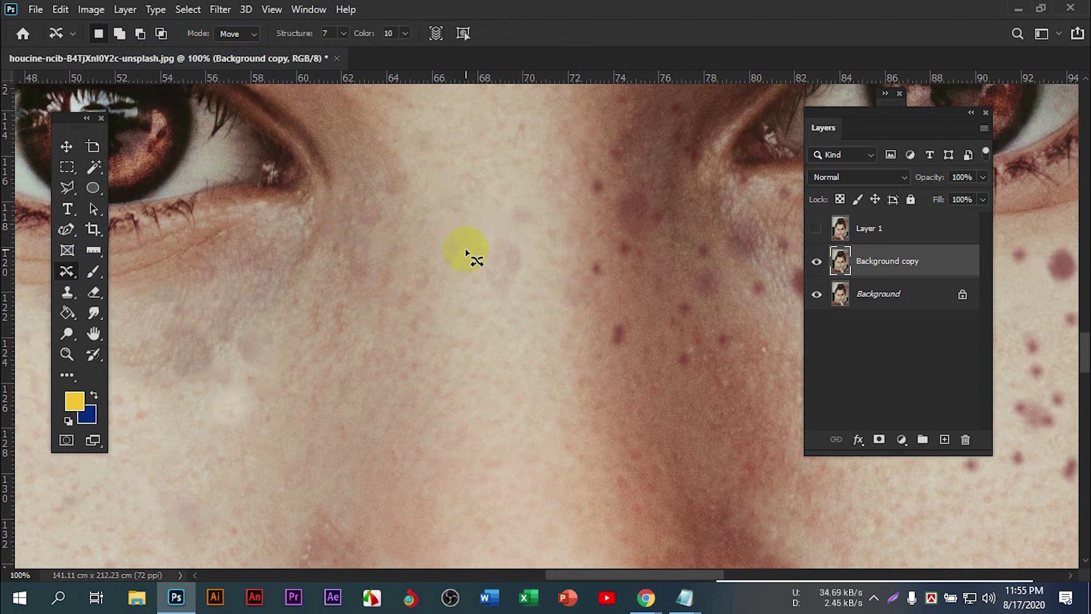
key("ctrl+minus")
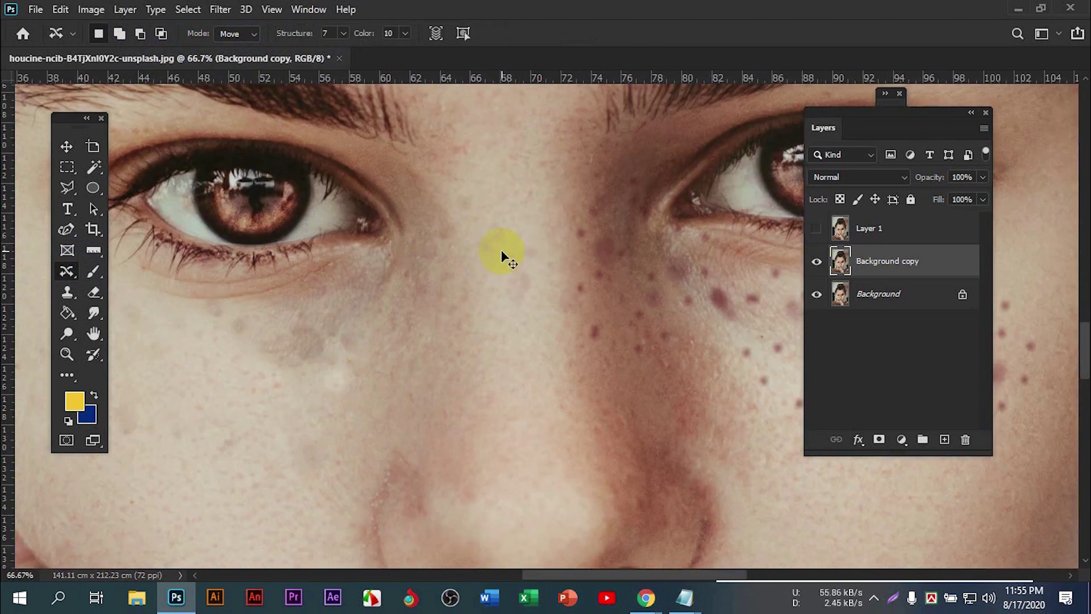
left_click_drag(507, 268, 453, 249)
left_click_drag(555, 325, 476, 352)
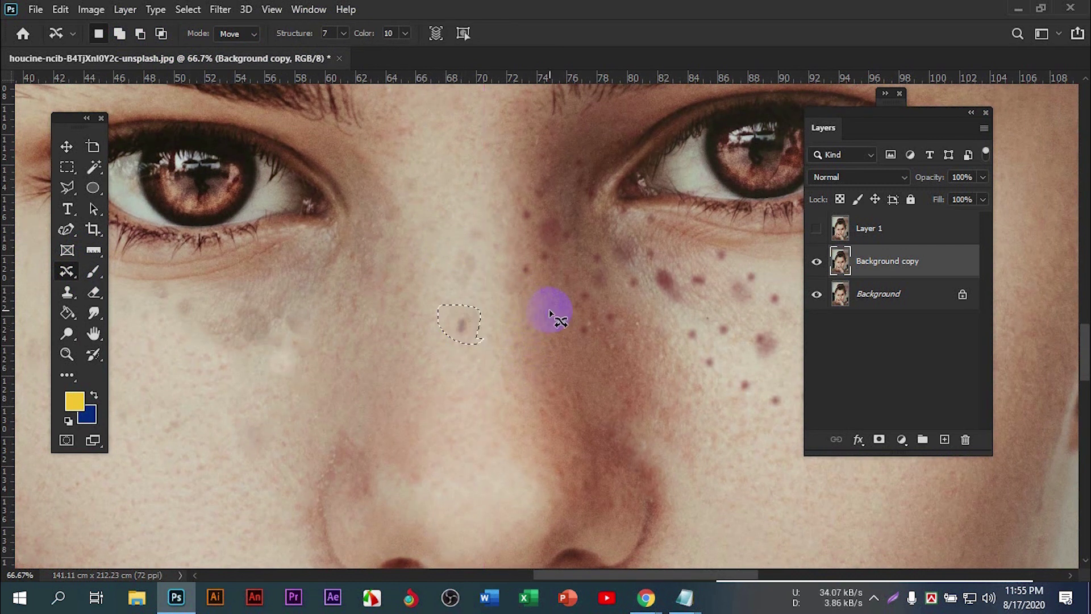
Step: Deselect, undo the last freckle move, and pan over the nose and lips
left_click(500, 397)
key("ctrl+z")
key("ctrl+z")
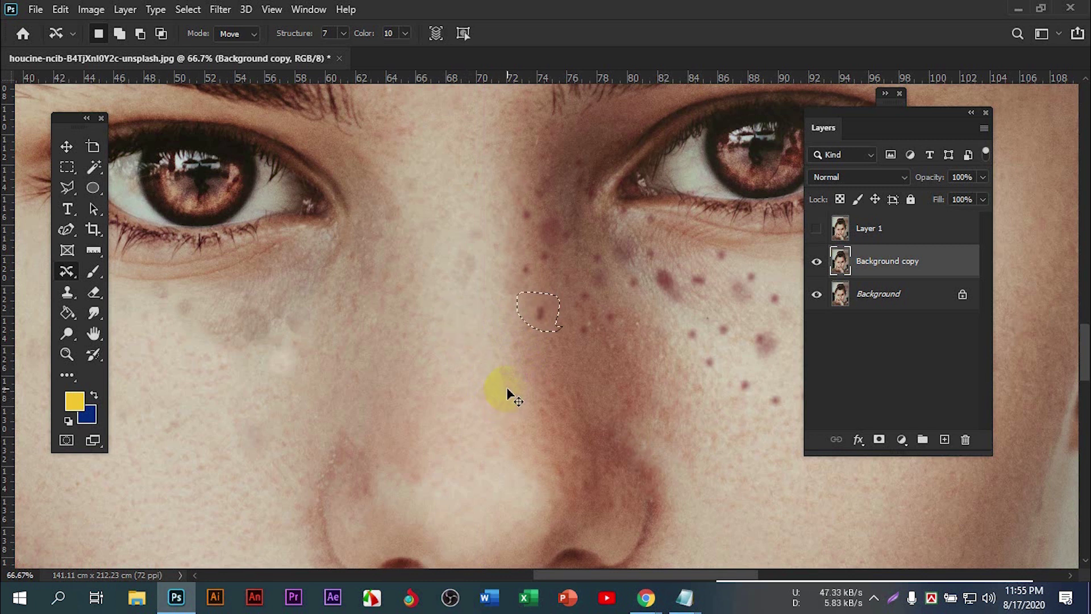
mouse_move(511, 358)
left_mouse_down()
mouse_move(484, 197)
mouse_move(575, 276)
left_mouse_up()
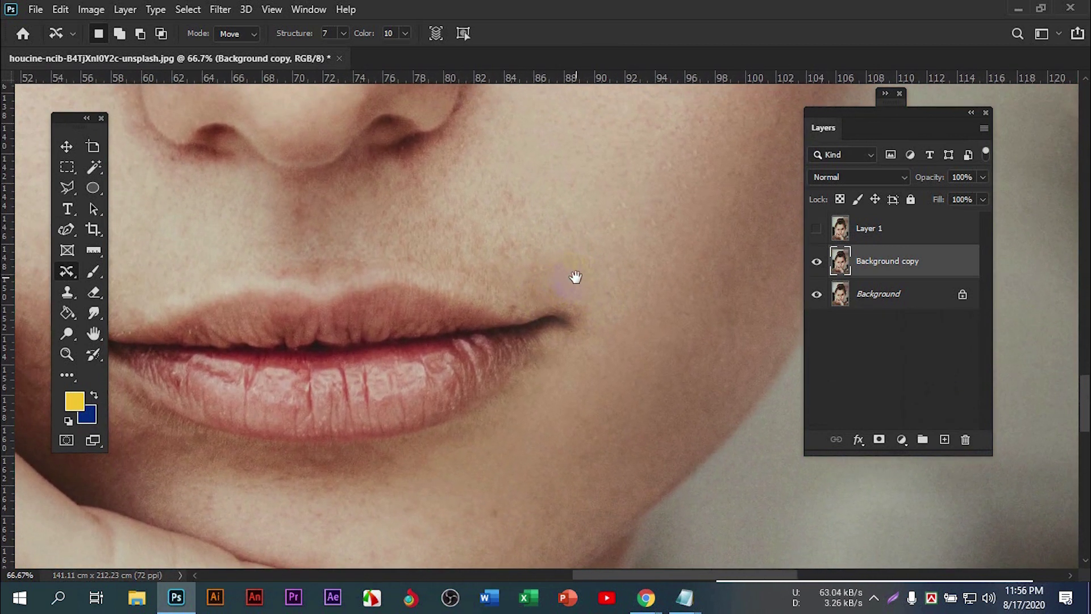
left_click_drag(555, 227, 521, 417)
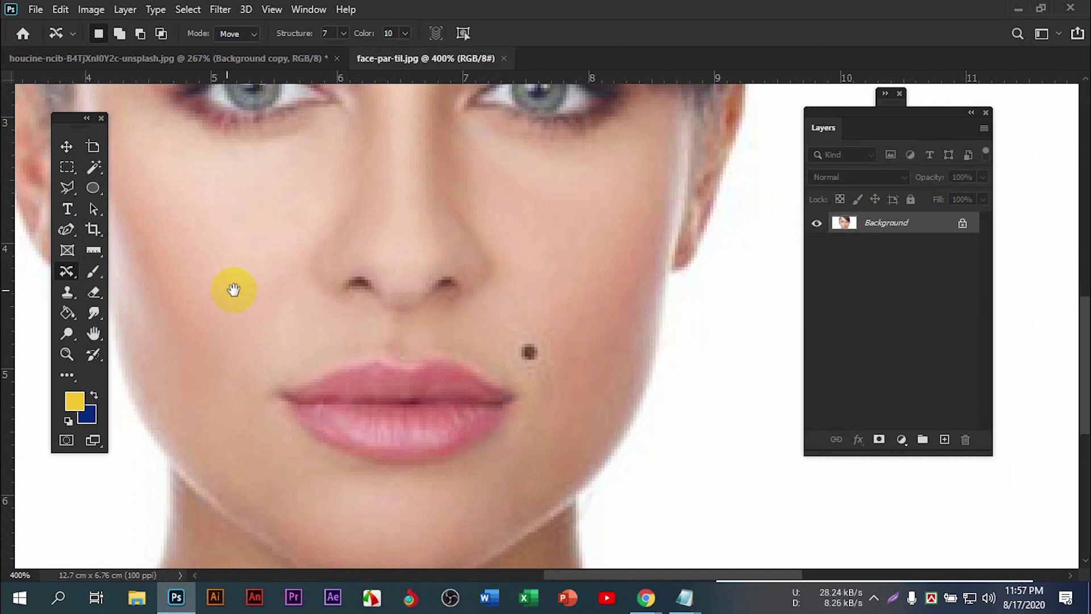
Step: Lasso the mole beside the lips with Content-Aware Move and drag it onto the chin
left_click_drag(521, 339, 528, 336)
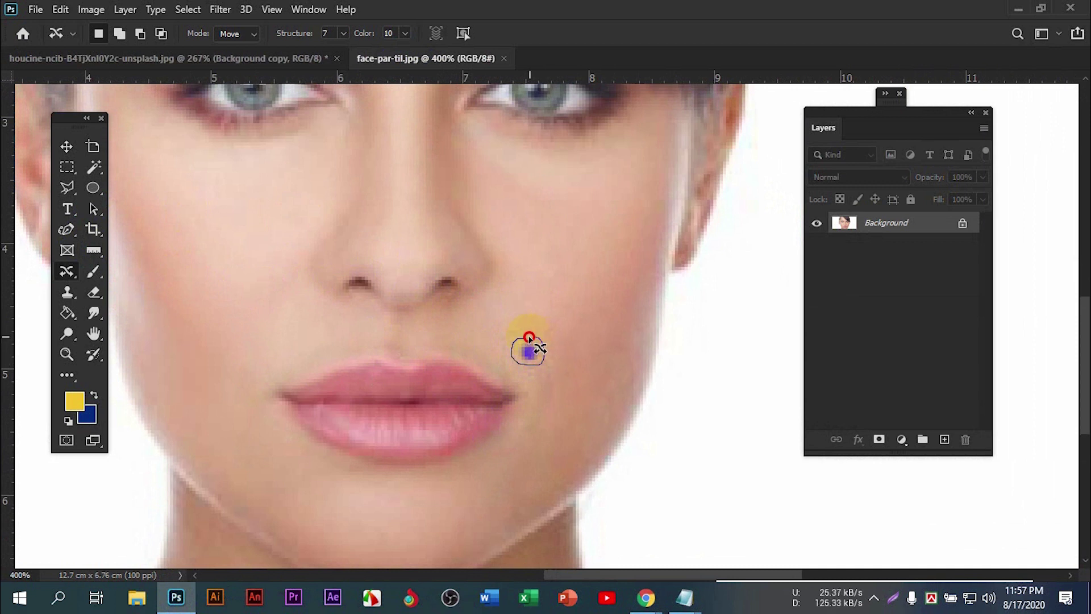
mouse_move(528, 351)
left_mouse_down()
mouse_move(233, 296)
mouse_move(211, 255)
left_mouse_up()
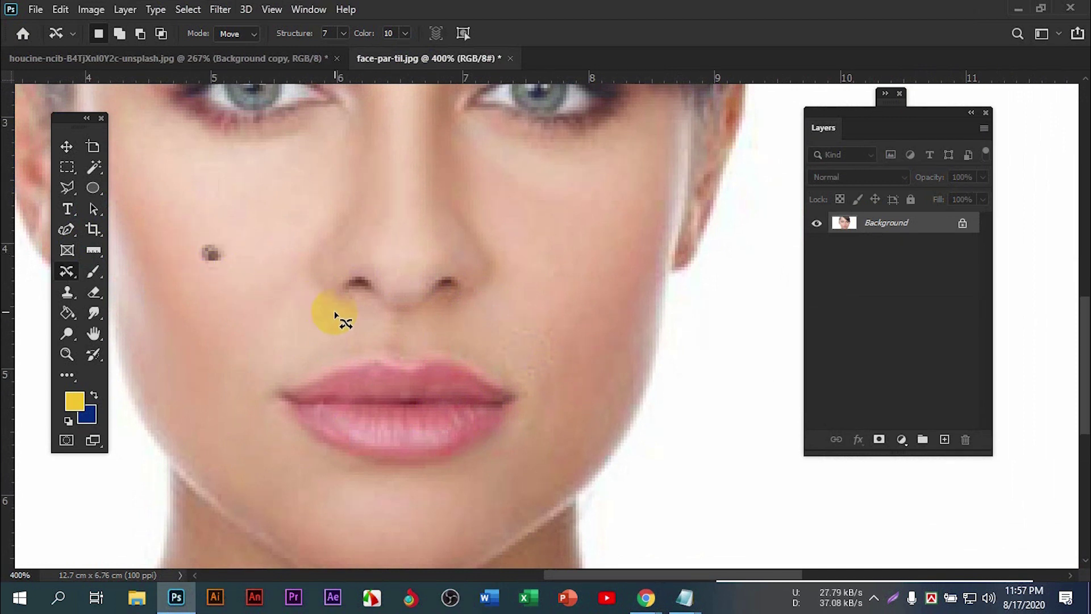
key("ctrl+minus")
key("ctrl+minus")
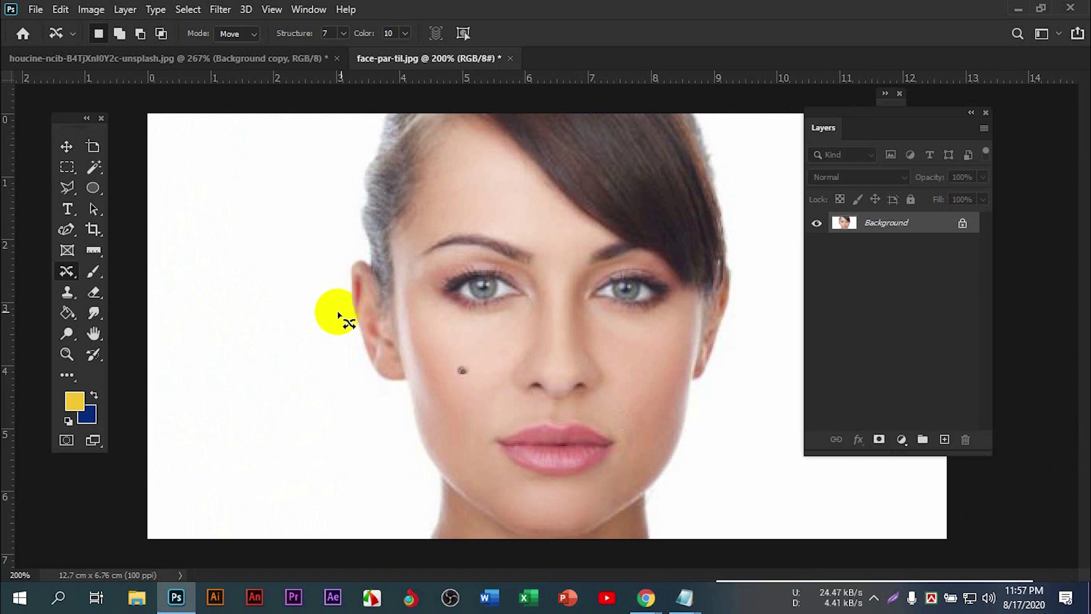
left_click_drag(463, 364, 485, 387)
left_click_drag(510, 431, 505, 426)
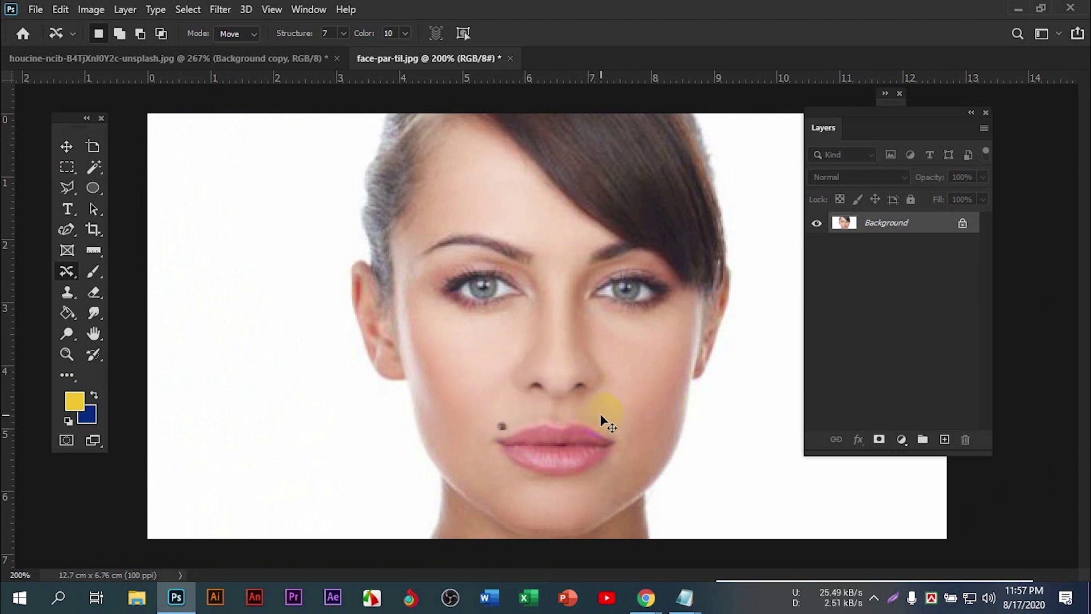
key("ctrl+plus")
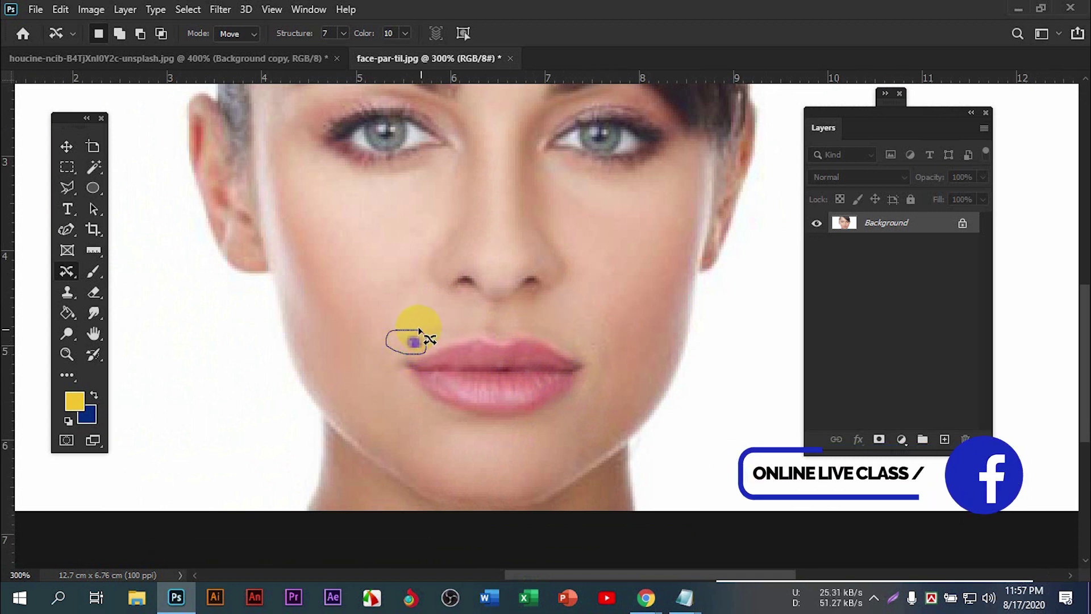
left_click_drag(409, 343, 573, 444)
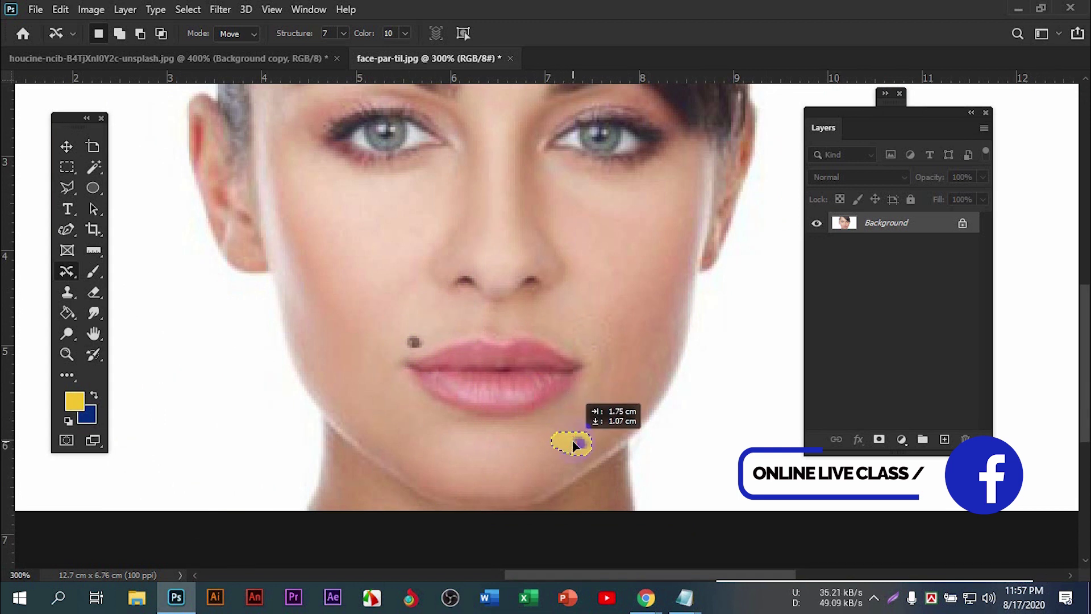
key("ctrl+d")
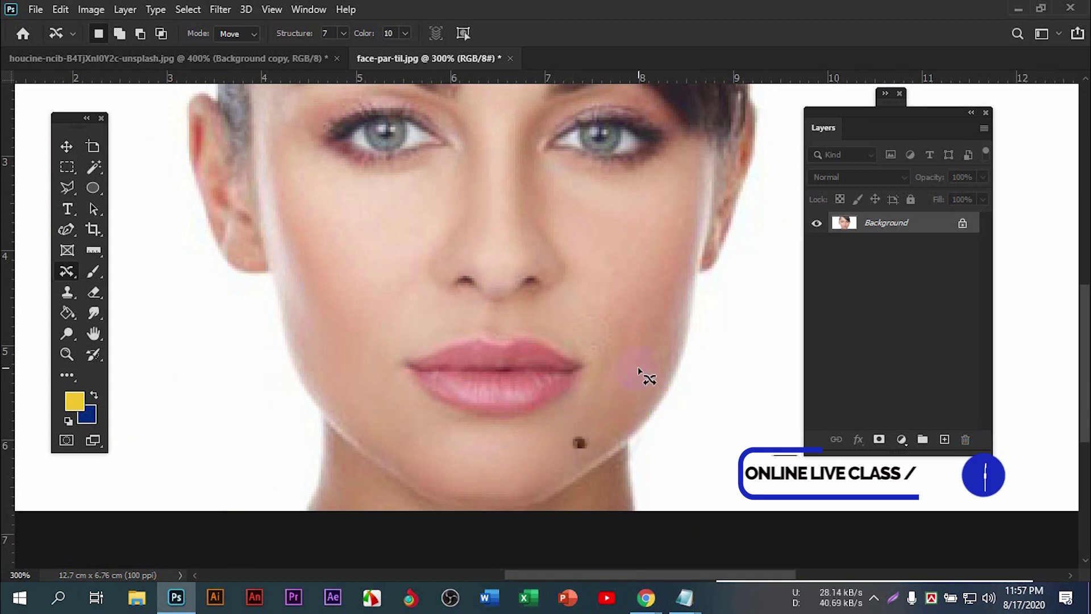
scroll(640, 372, "down", 1)
scroll(639, 372, "down", 1)
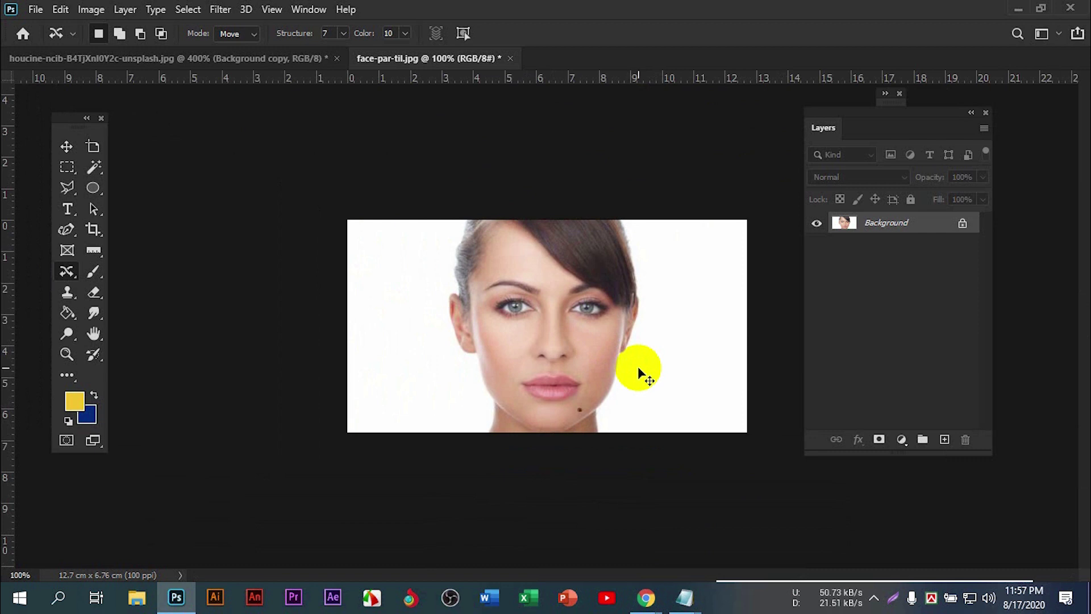
key("ctrl+plus")
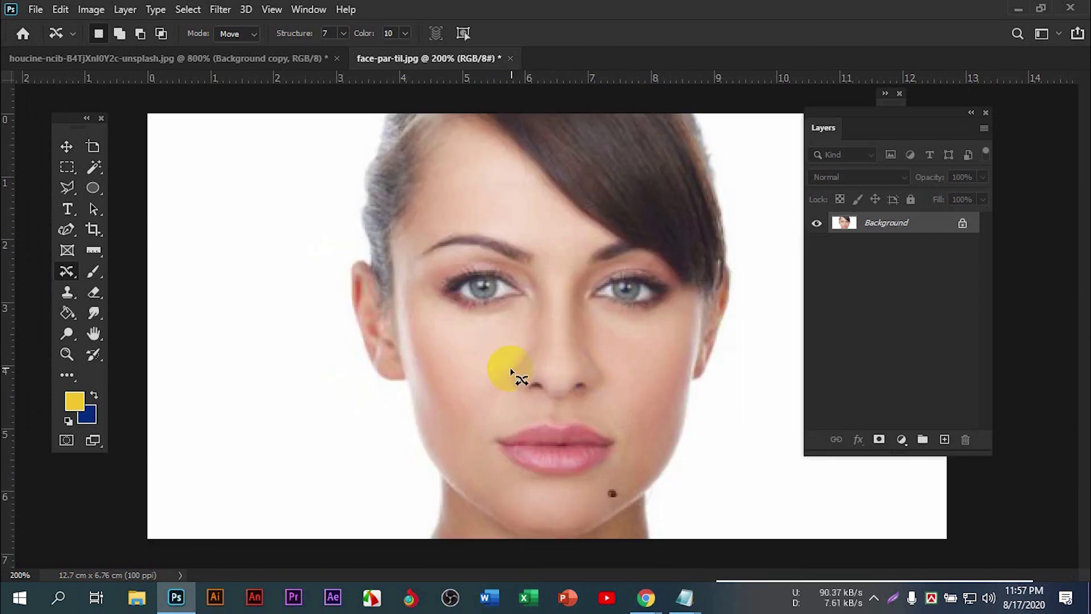
Step: Choose the Red Eye Tool, switch to the freckled portrait, and bring the left eye into view
right_click(63, 274)
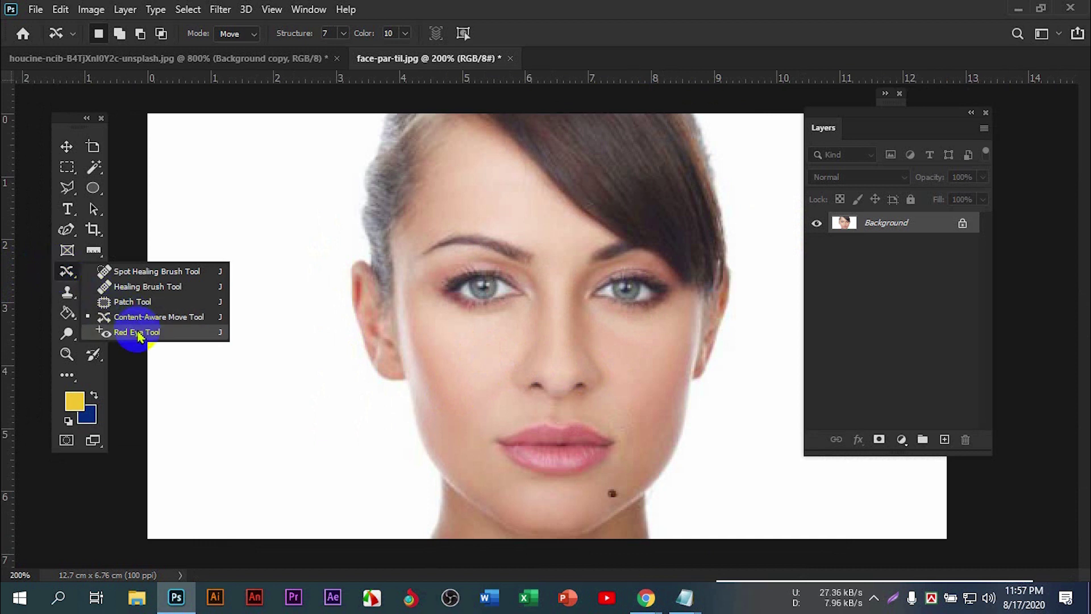
left_click(131, 336)
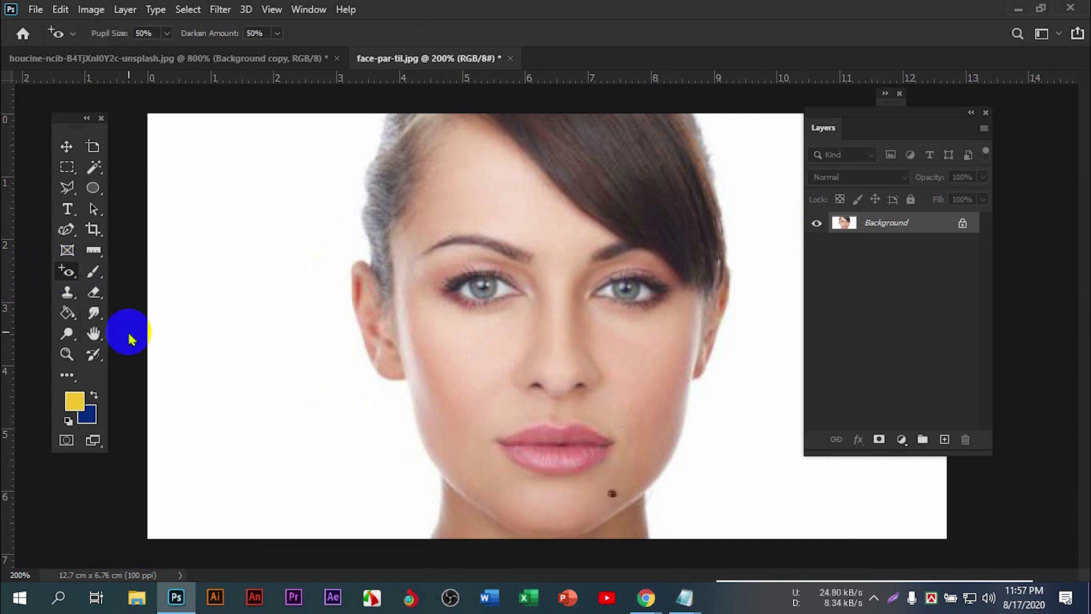
left_click(244, 58)
key("ctrl+0")
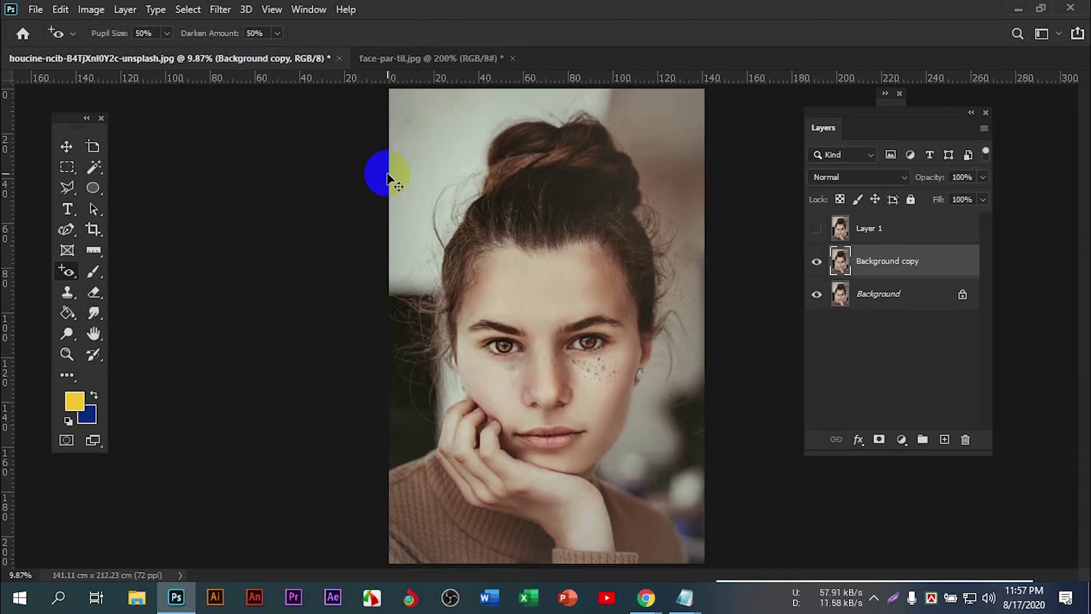
scroll(548, 360, "up", 3)
scroll(638, 397, "up", 5)
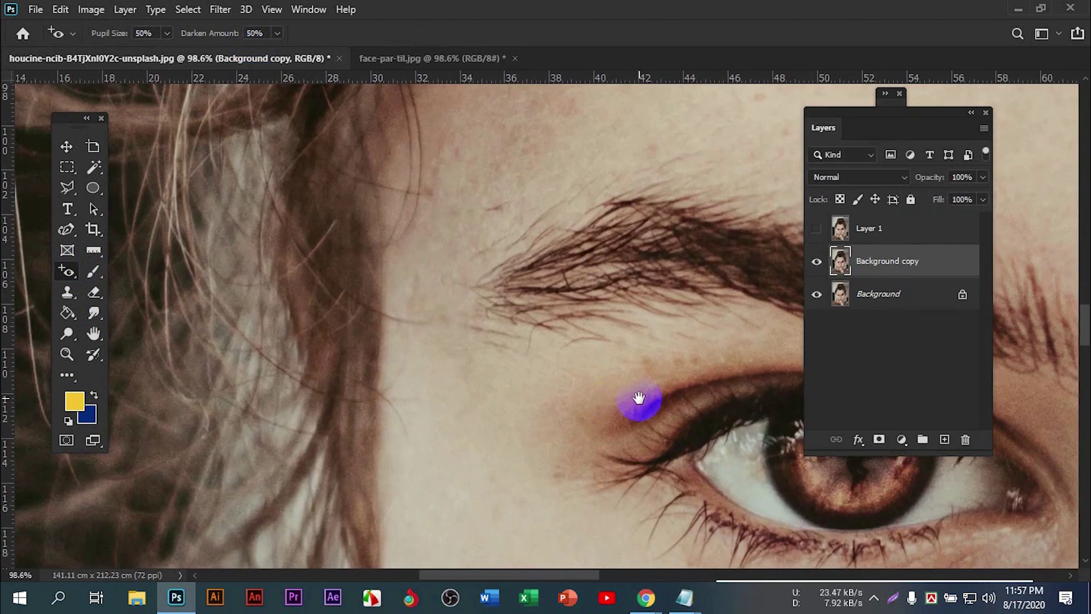
left_click_drag(638, 397, 288, 282)
left_click_drag(511, 358, 455, 336)
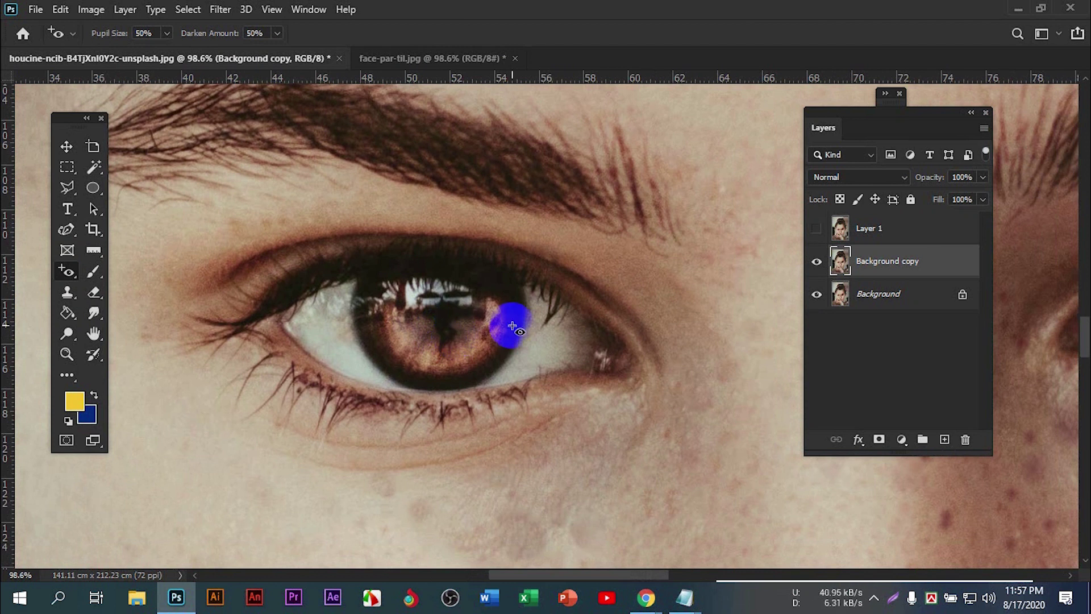
Step: Zoom in and drag the Red Eye Tool over the left iris
scroll(513, 329, "down", 1)
scroll(513, 328, "down", 1)
scroll(513, 329, "down", 1)
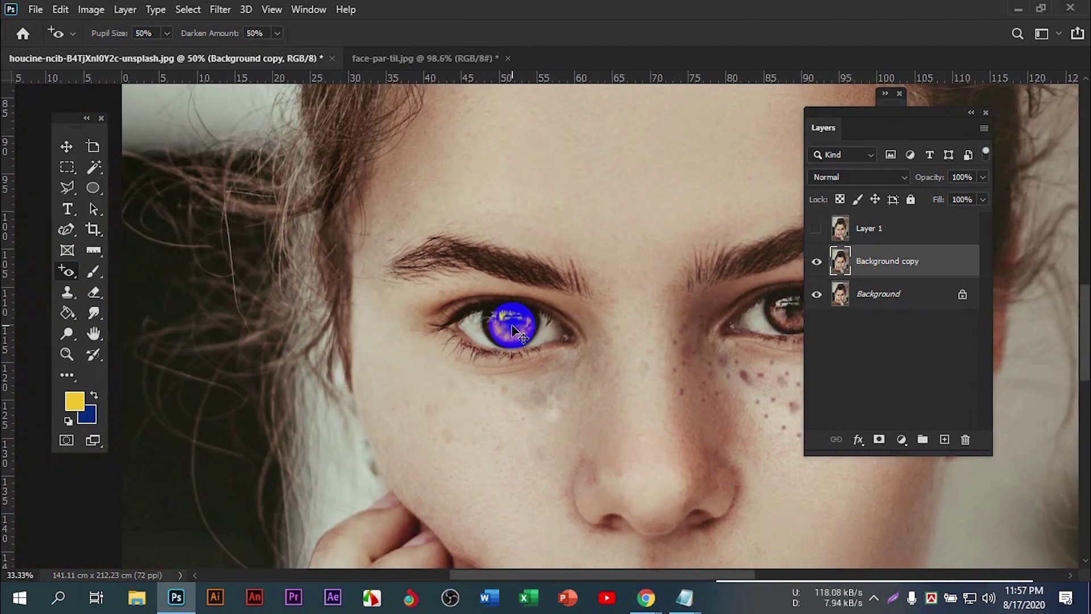
scroll(514, 327, "down", 1)
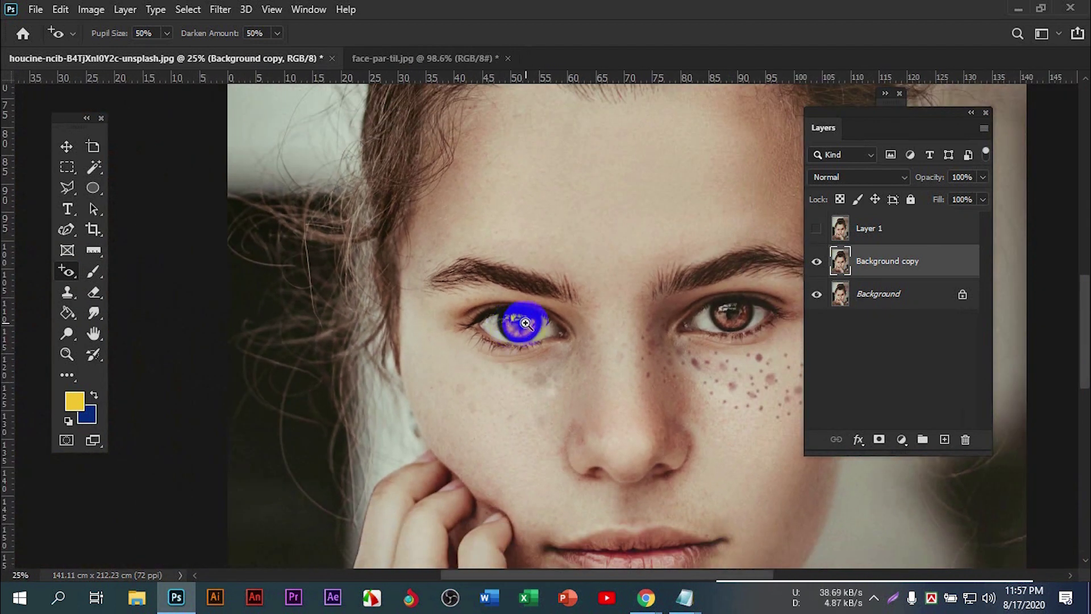
scroll(525, 323, "up", 1)
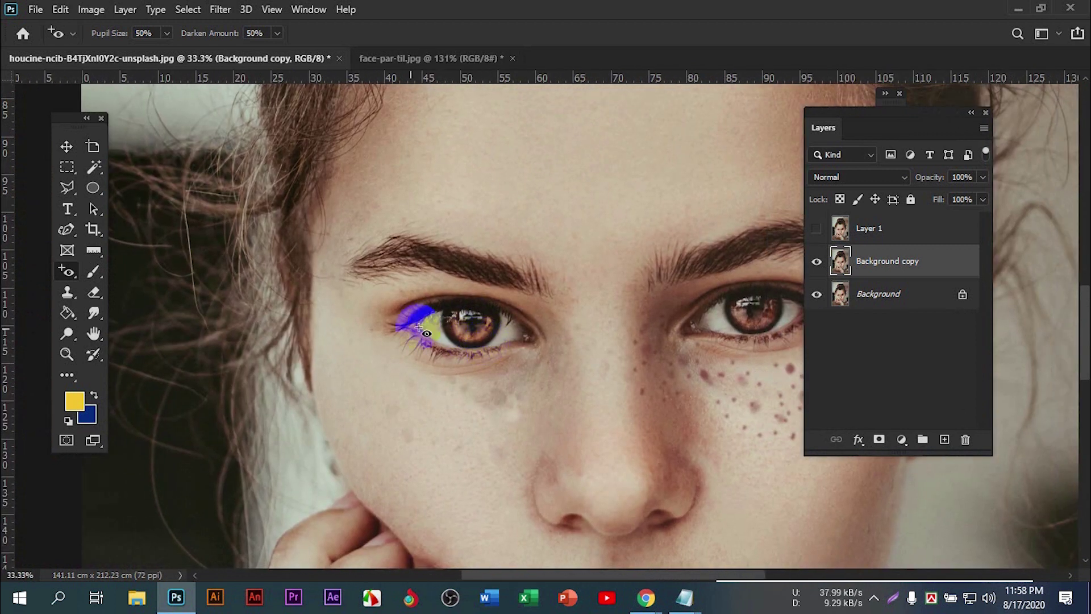
left_click(442, 337)
scroll(454, 337, "up", 1)
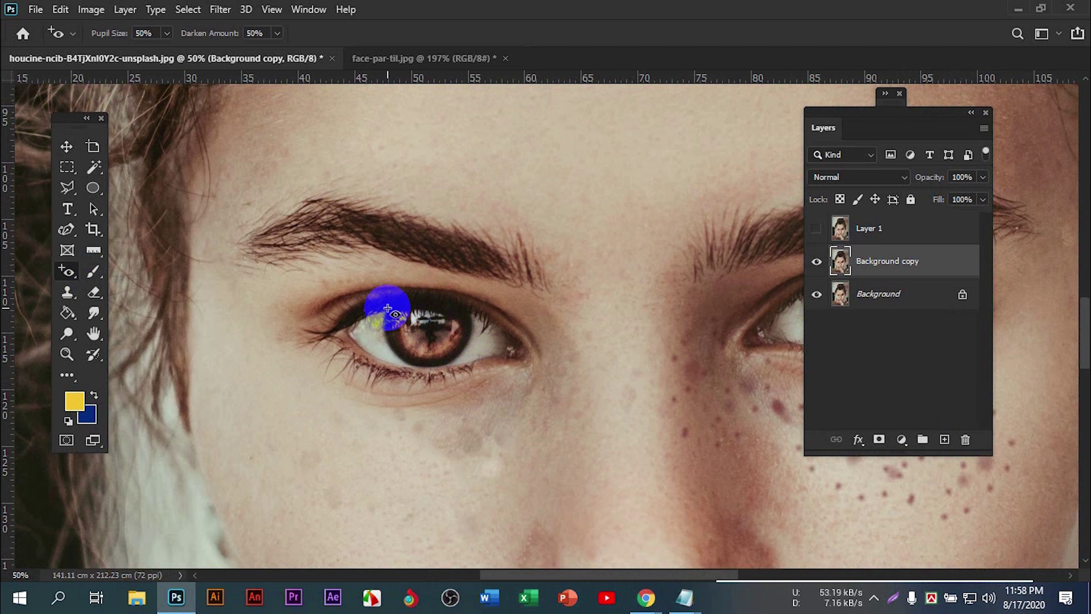
left_click_drag(387, 308, 472, 361)
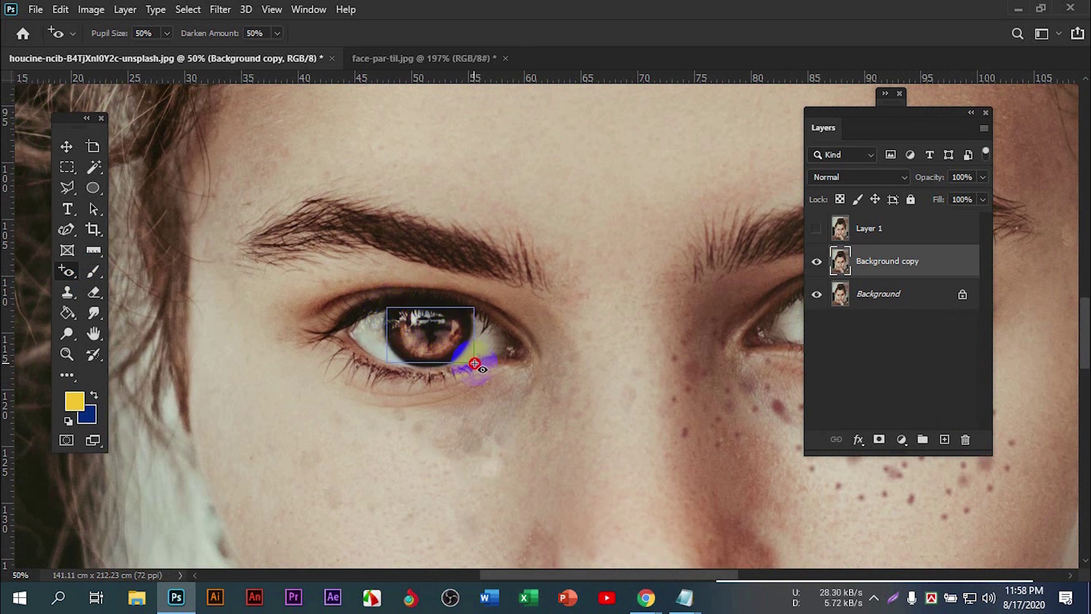
left_click_drag(478, 368, 476, 364)
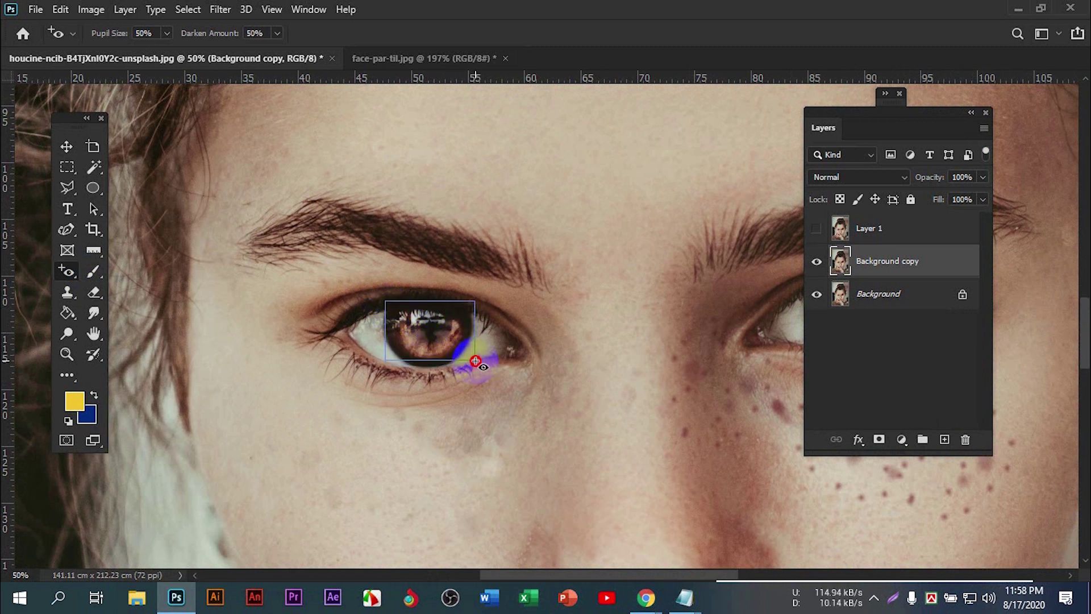
left_click_drag(478, 367, 475, 363)
left_click_drag(385, 296, 489, 375)
Step: Raise the Red Eye Darken Amount and Pupil Size to 100%
left_click(278, 33)
left_click_drag(277, 51, 352, 59)
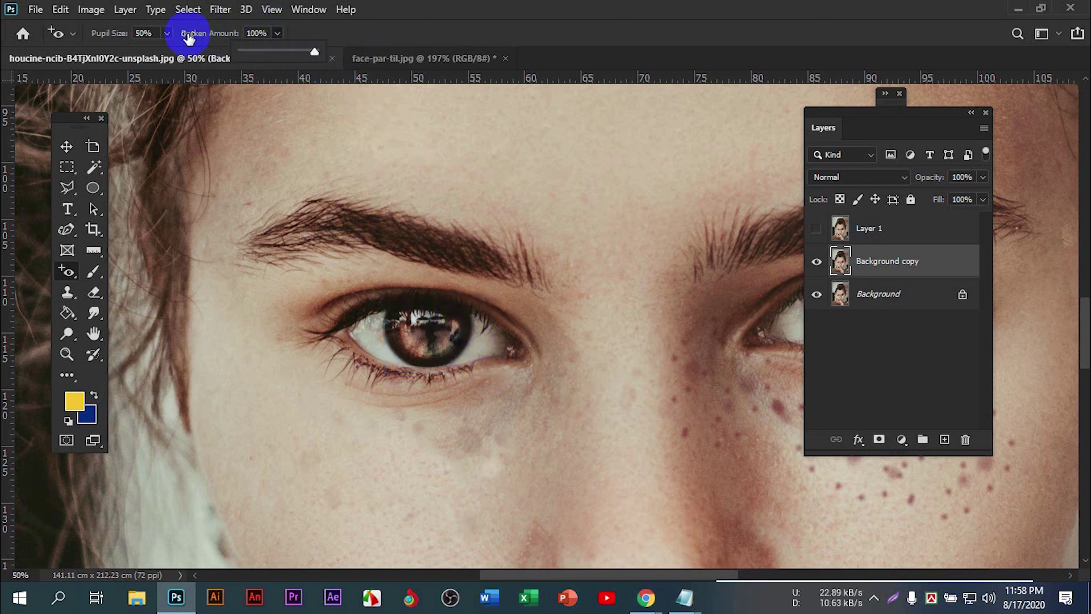
left_click(167, 33)
left_click_drag(167, 50, 260, 65)
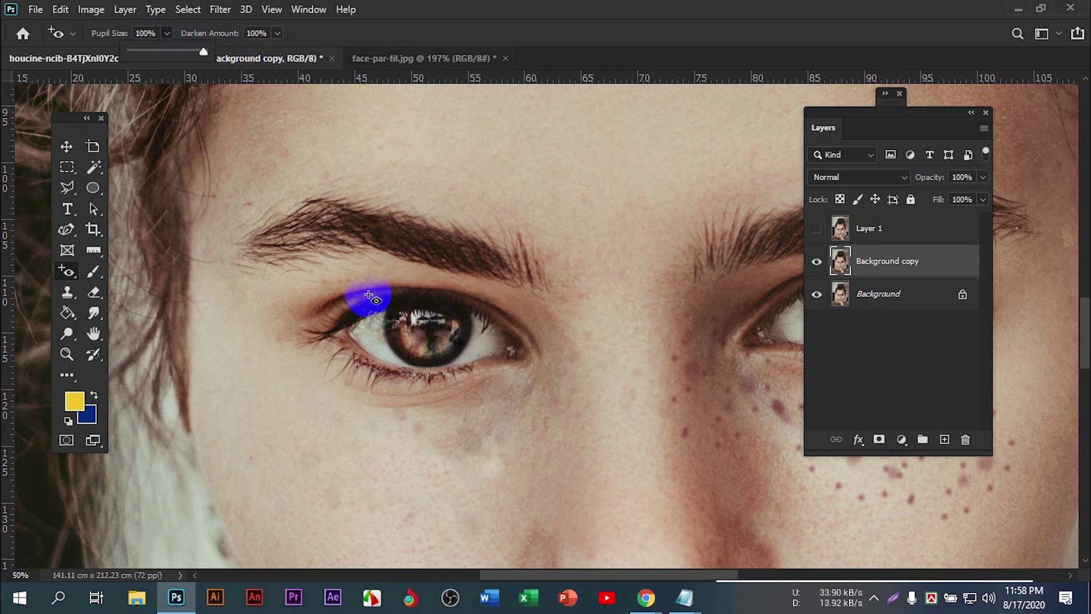
left_click(338, 29)
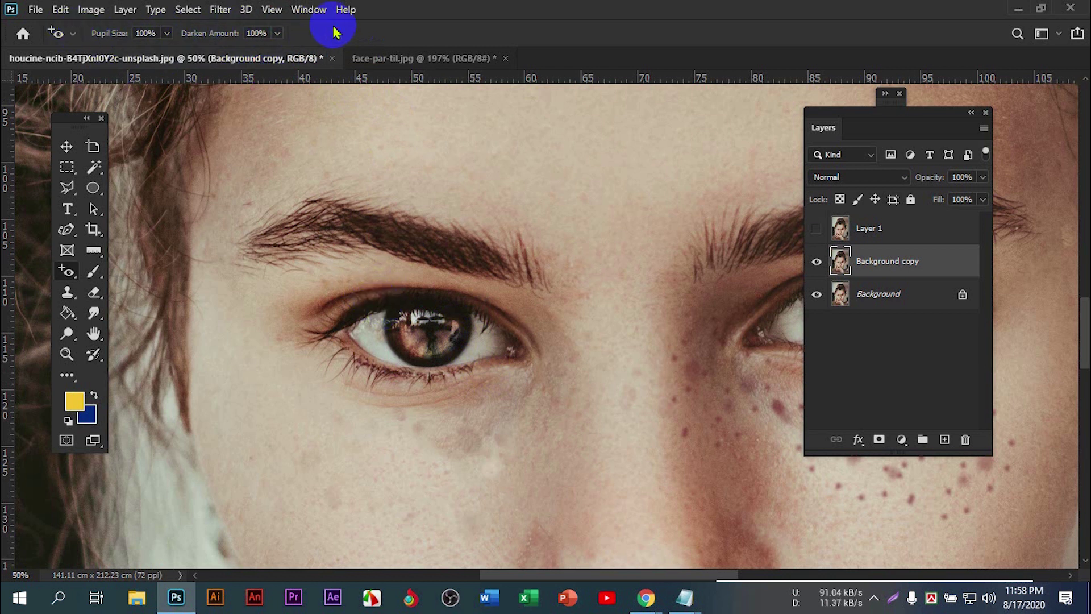
Step: Apply red-eye correction to the left pupil, then the right pupil
left_click_drag(382, 303, 471, 367)
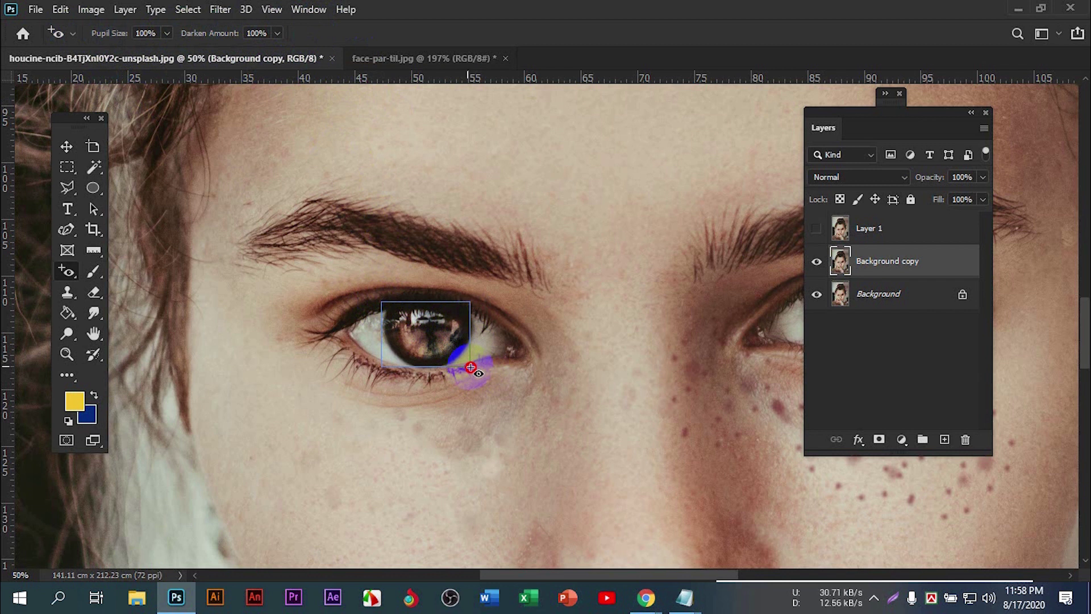
left_click(477, 336)
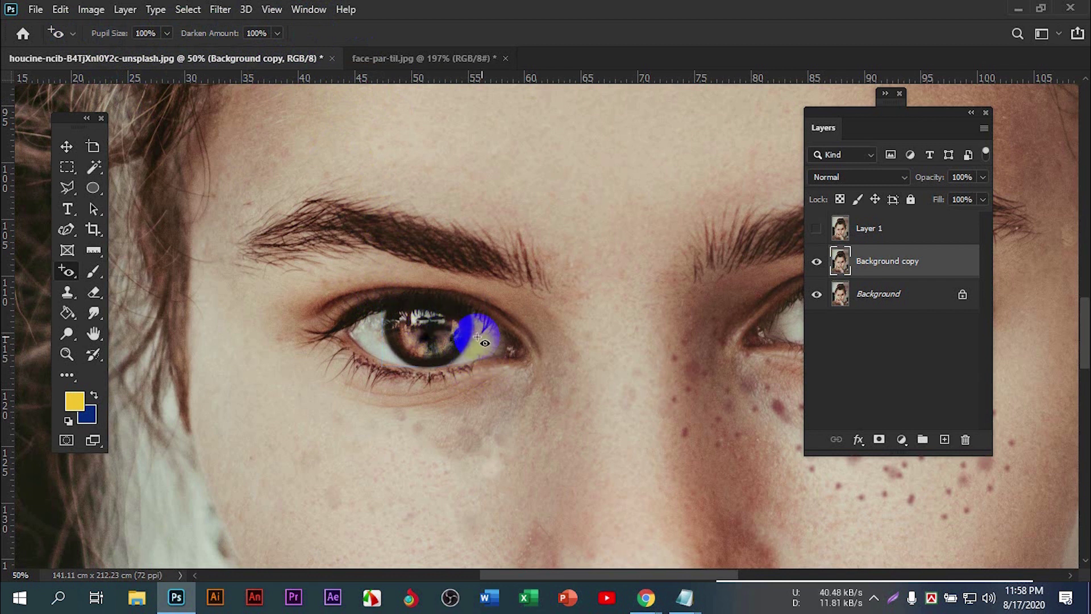
left_click_drag(596, 340, 371, 312)
mouse_move(564, 246)
left_mouse_down()
mouse_move(675, 318)
mouse_move(662, 292)
left_mouse_up()
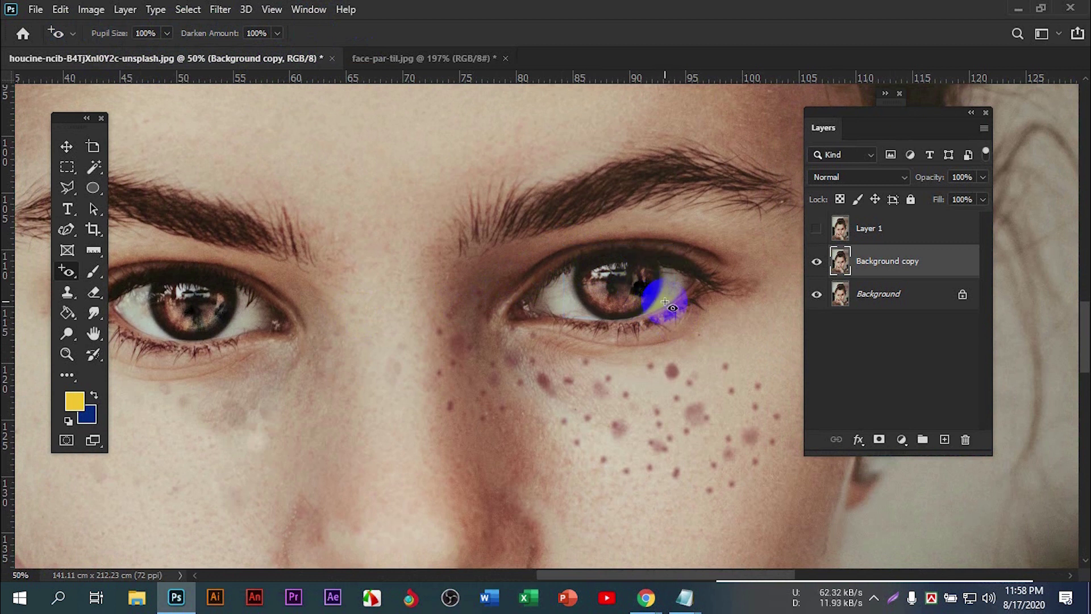
left_click_drag(562, 253, 671, 318)
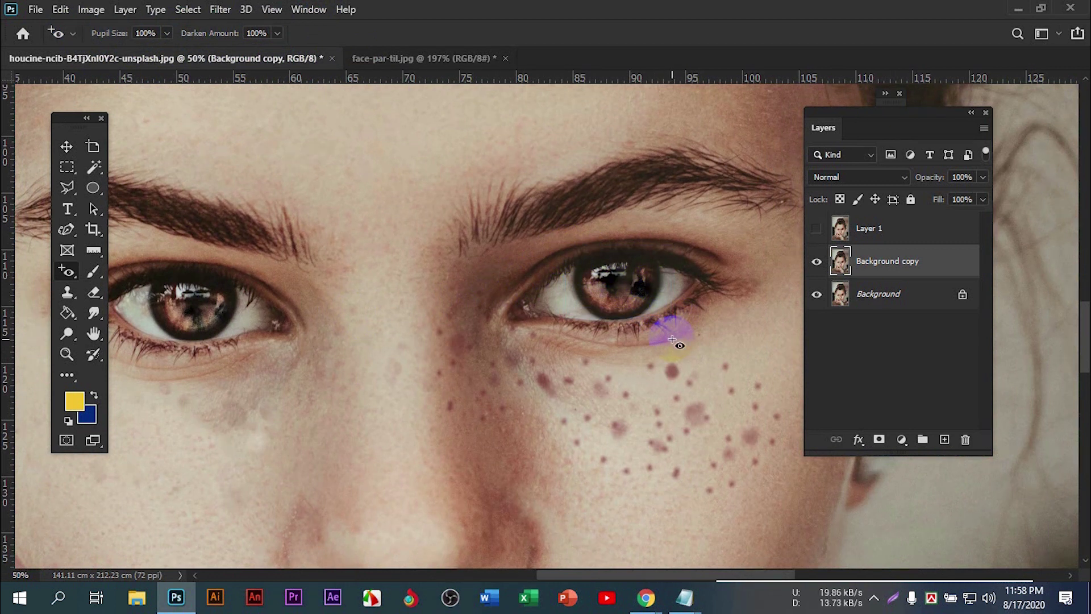
Step: Set Darken Amount and Pupil Size to 50% and fit the photo on screen
left_click(277, 34)
left_click_drag(257, 50, 221, 50)
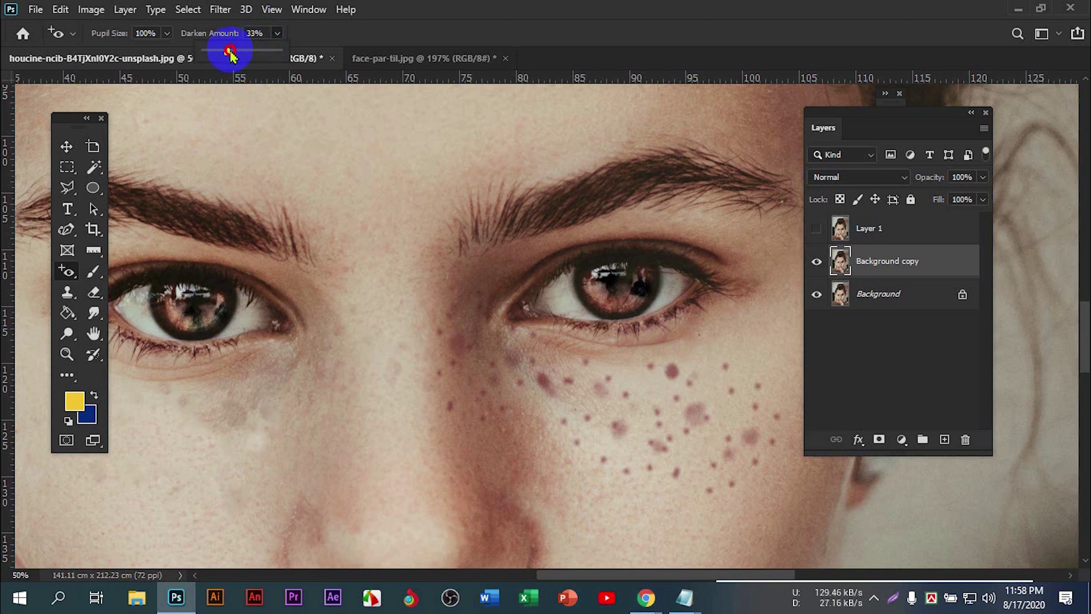
left_click(166, 33)
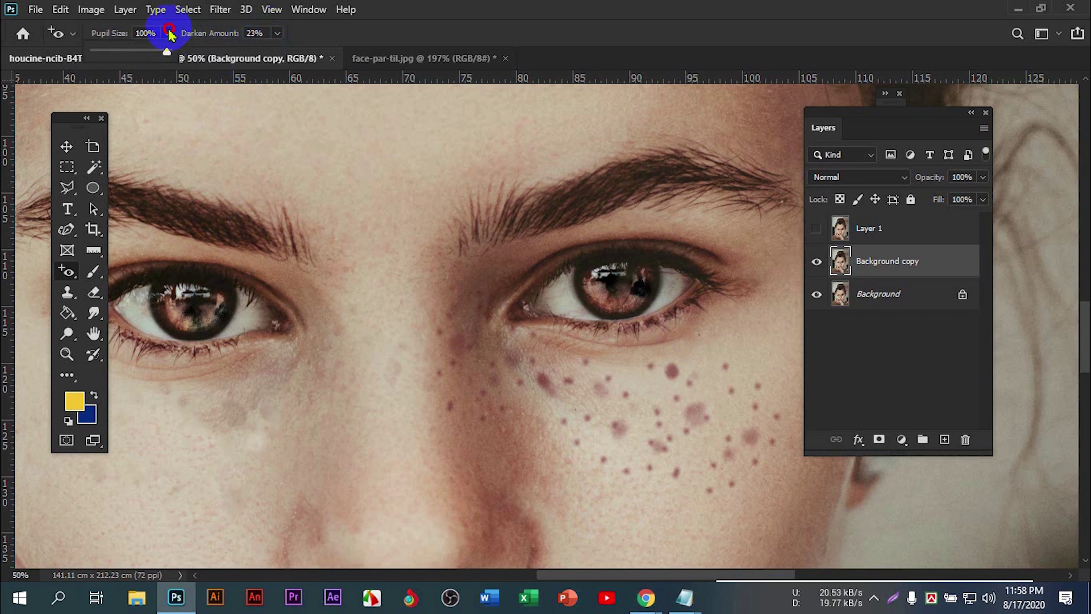
left_click(68, 34)
left_click(166, 34)
left_click(131, 45)
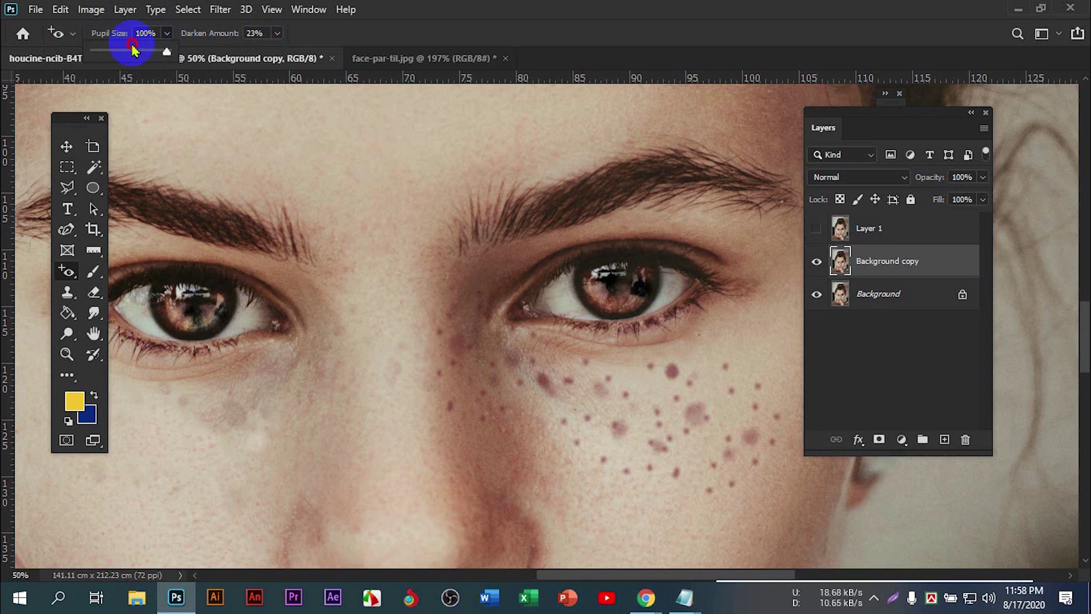
left_click(154, 36)
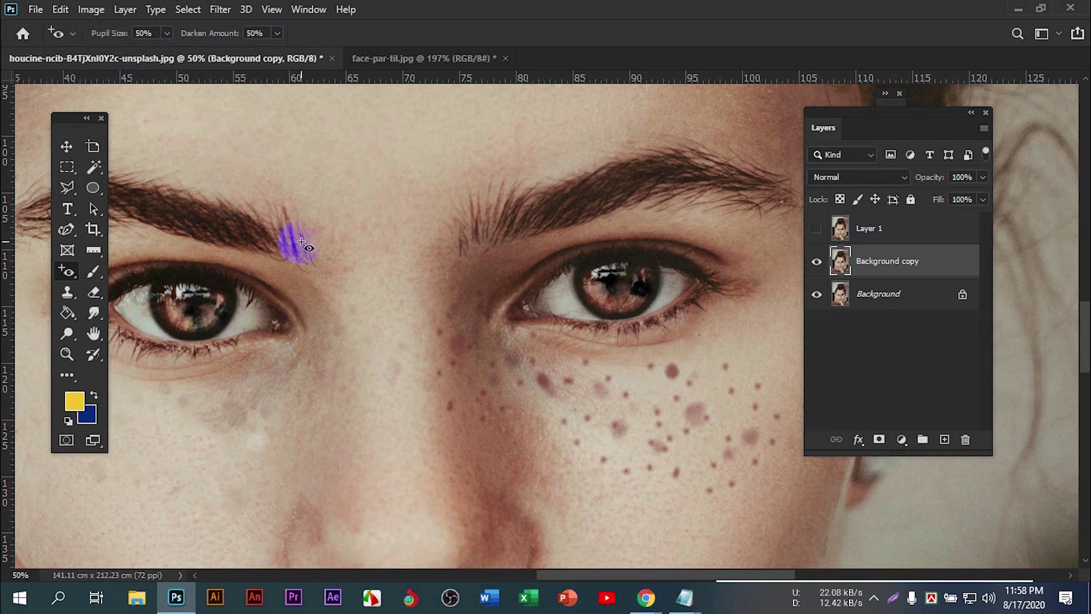
key("ctrl+0")
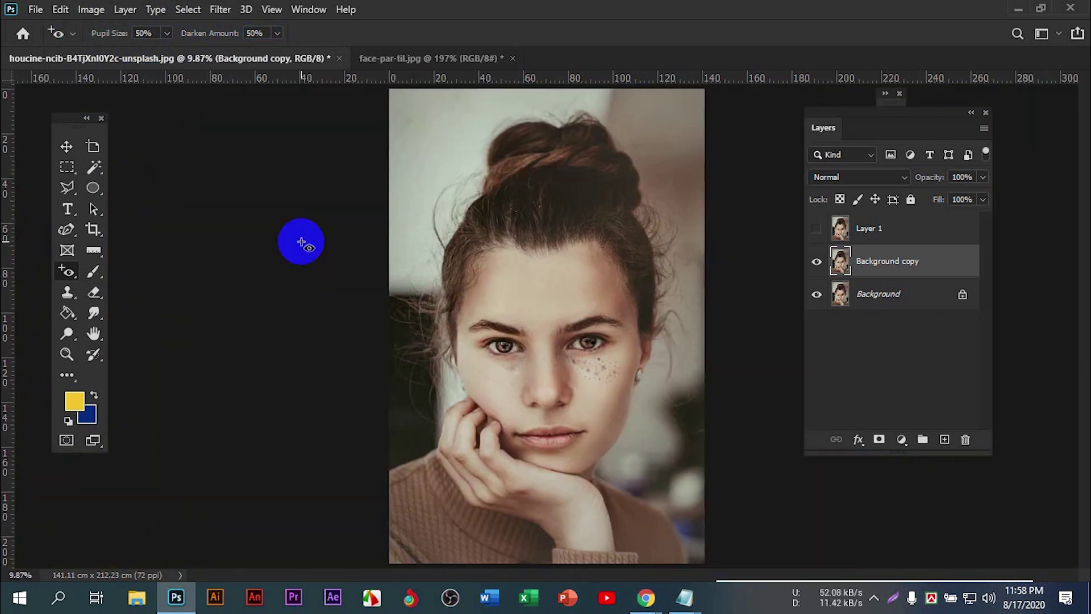
Step: On face-par-til.jpg, zoom in on the eyes and drag the Red Eye Tool over them
left_click(451, 56)
left_click(504, 312)
left_click(472, 336)
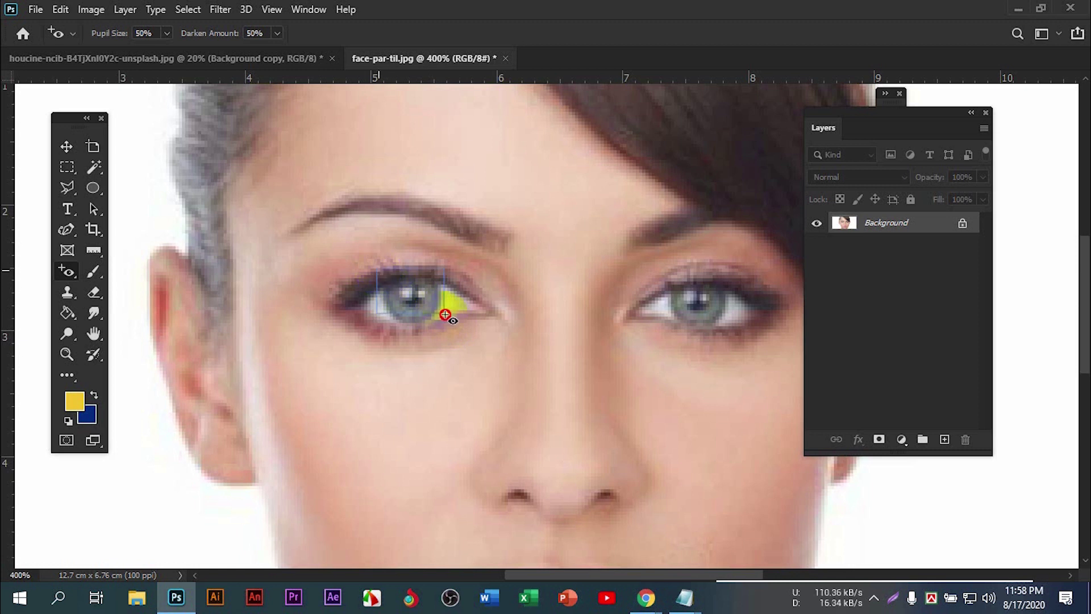
left_click_drag(601, 316, 465, 323)
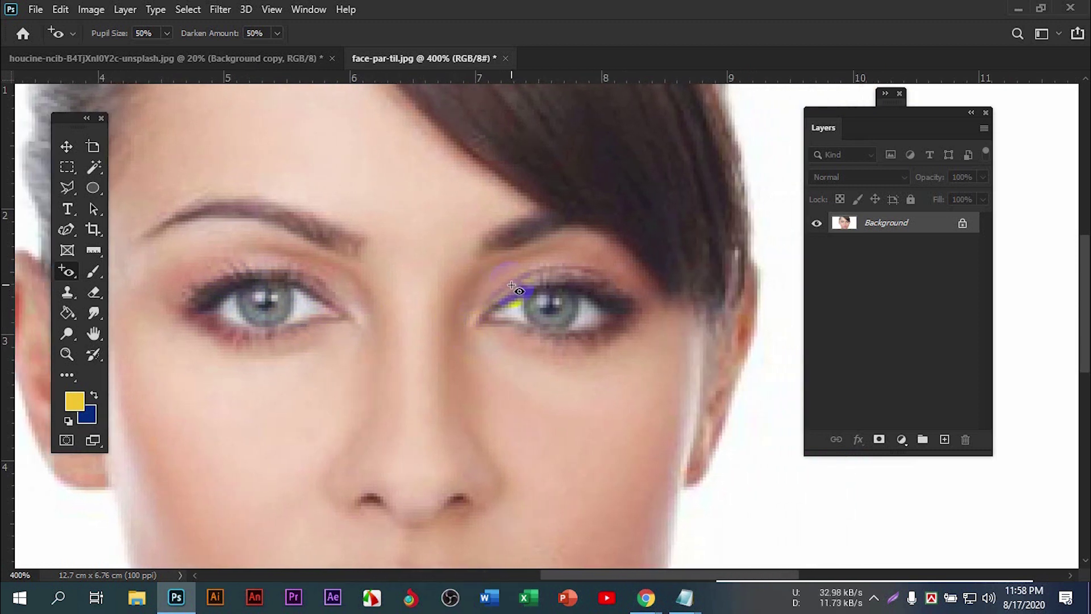
left_click_drag(572, 324, 584, 332)
Step: Open the healing tools list and dismiss it
left_click(50, 275)
left_click_drag(65, 275, 139, 335)
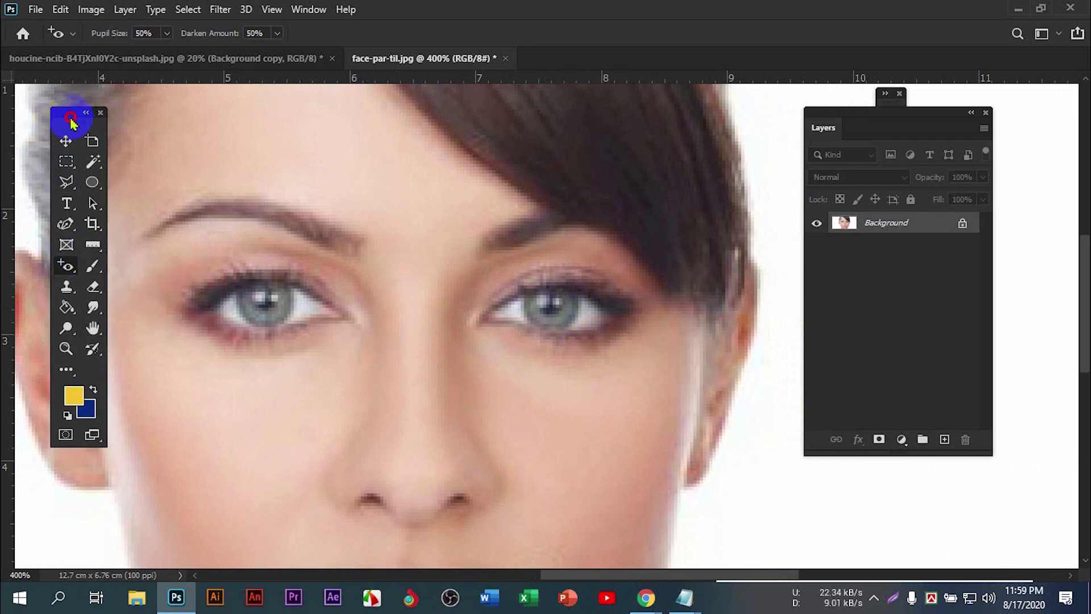
left_click_drag(67, 120, 64, 107)
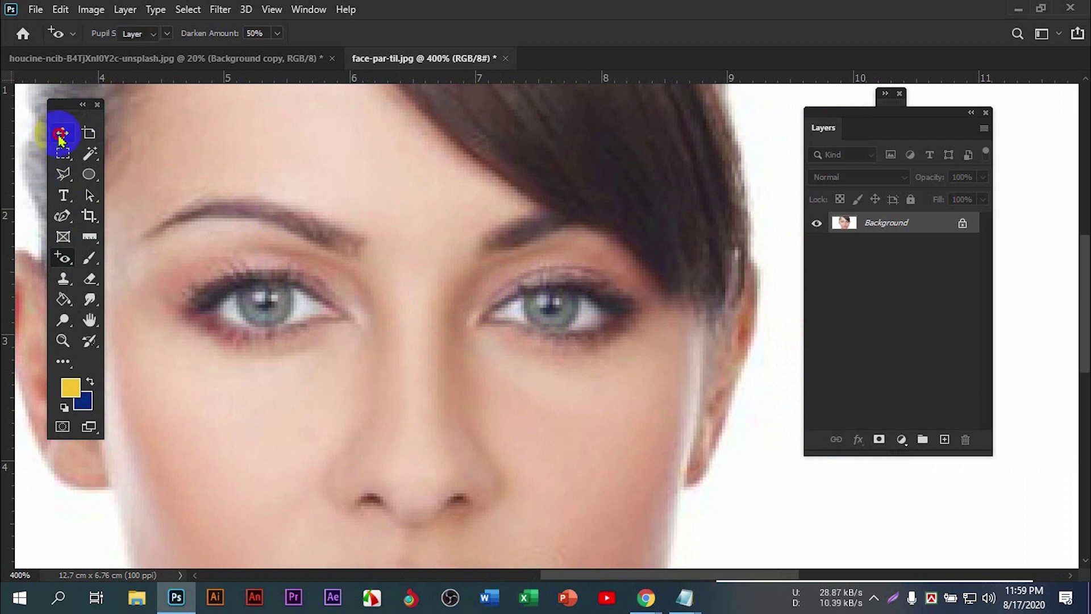
Step: Close face-par-til.jpg and the freckled portrait without saving, then return to Chrome
left_click(61, 134)
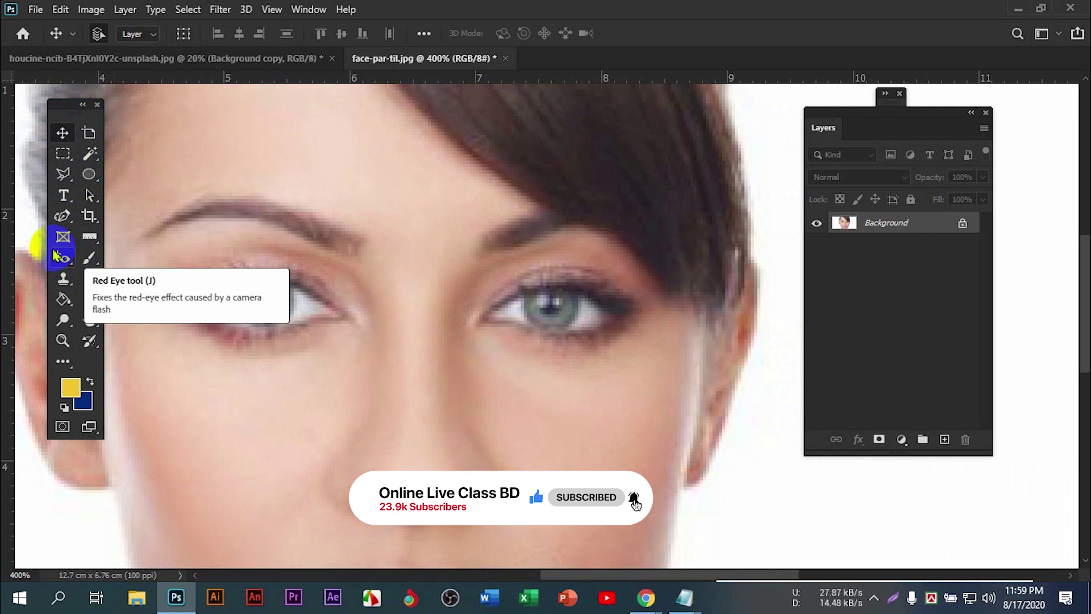
key("ctrl+1")
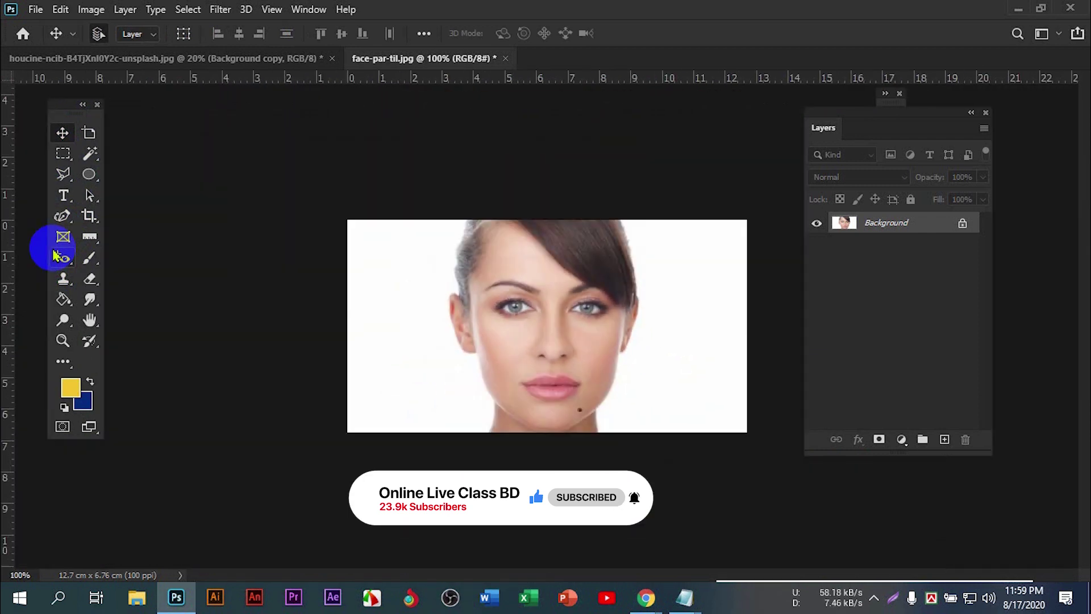
key("ctrl+w")
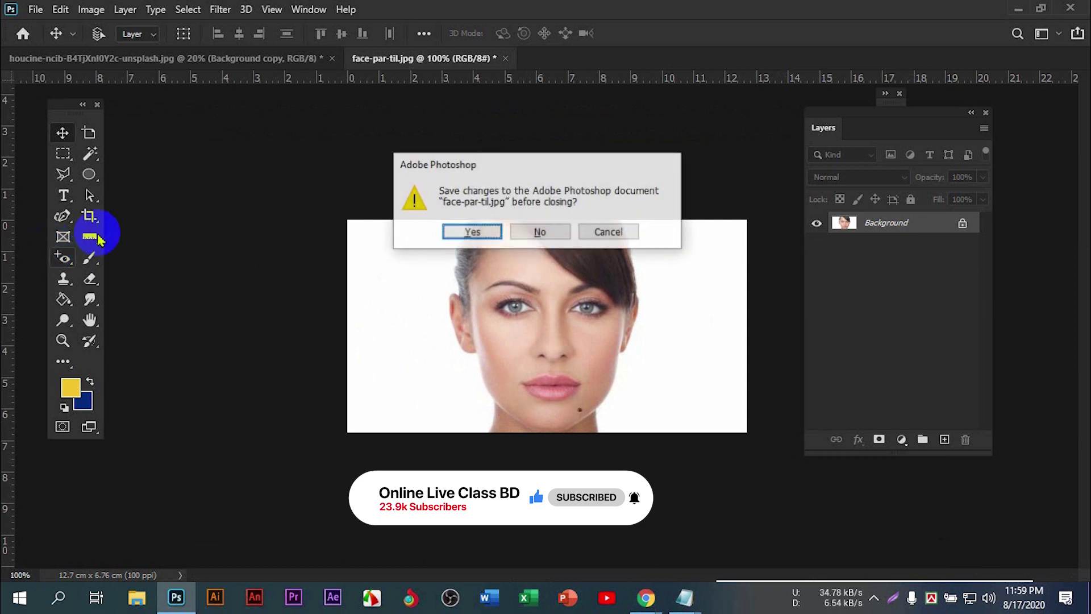
left_click(538, 234)
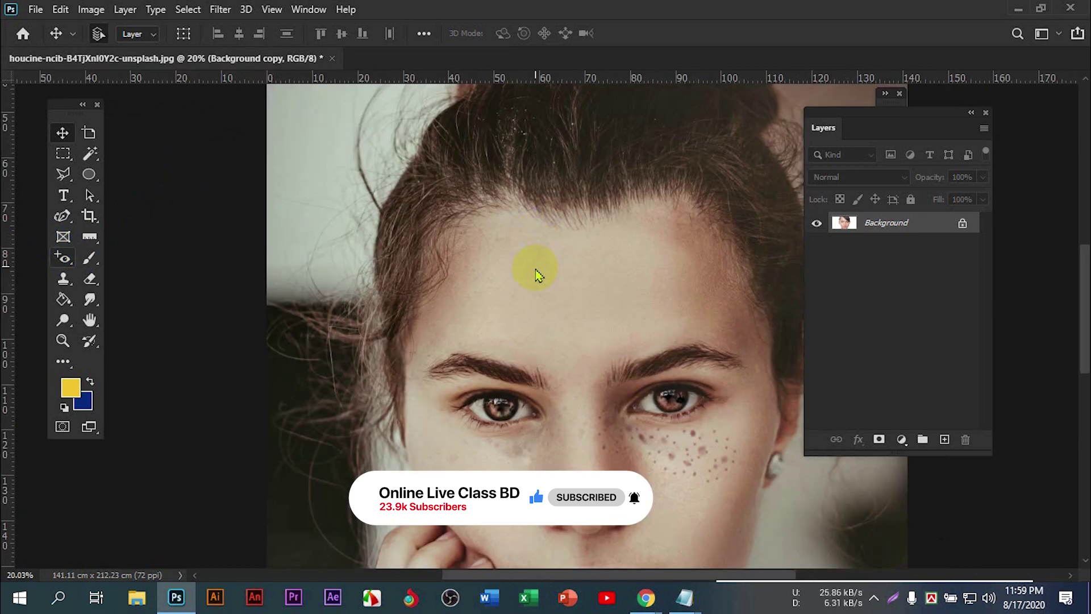
key("ctrl+w")
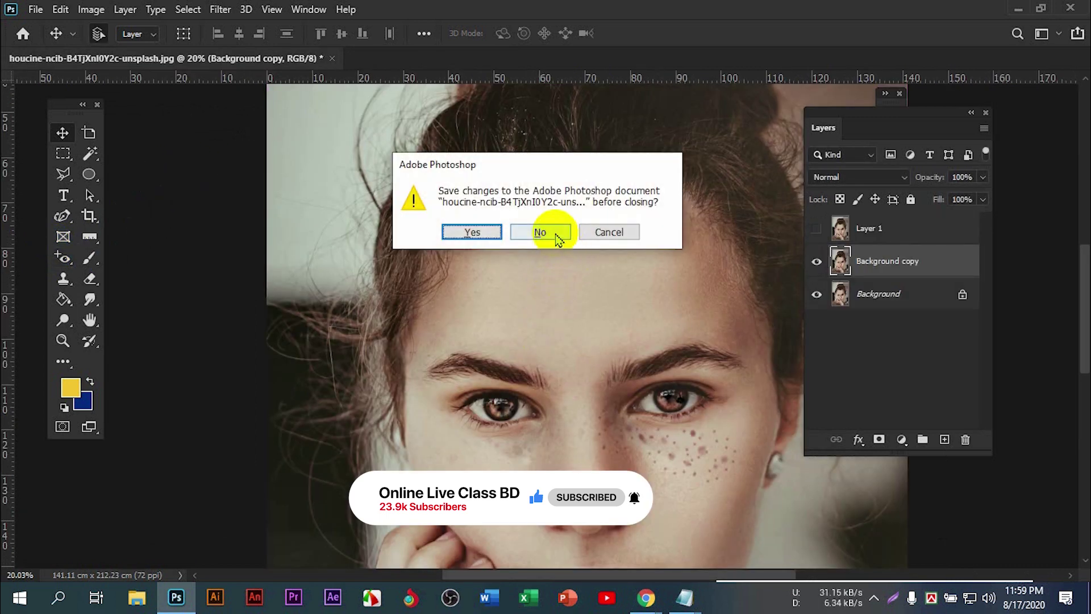
left_click(554, 233)
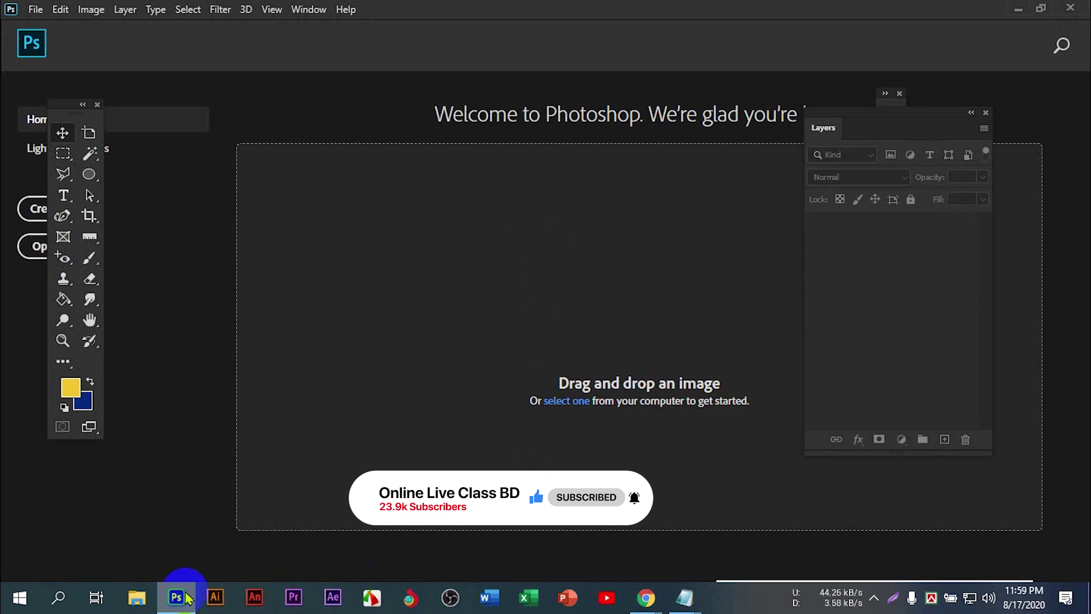
mouse_move(645, 598)
left_click(554, 460)
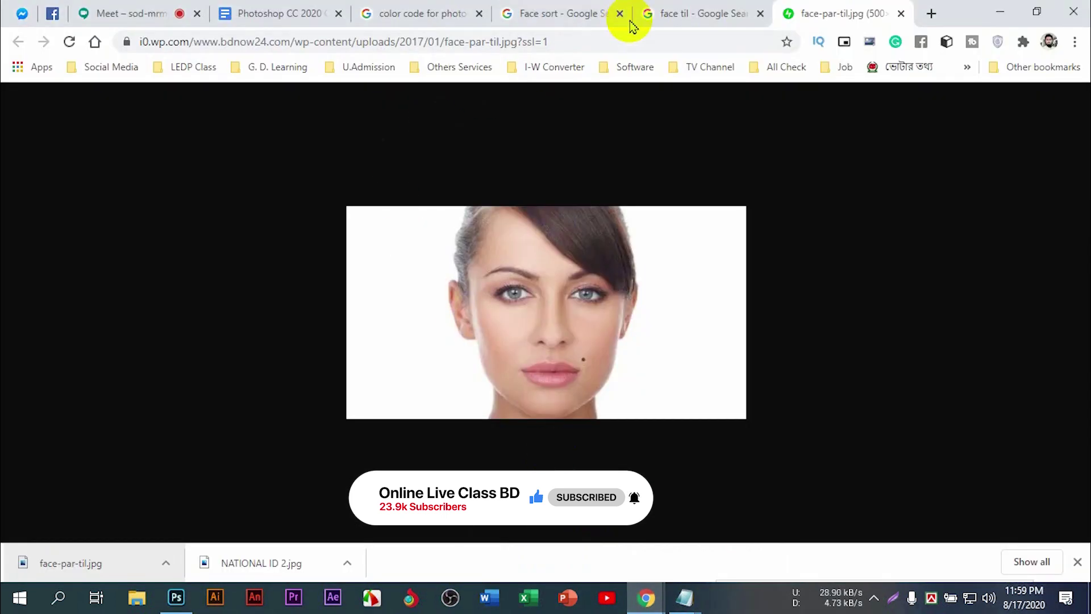
Step: Replace the Google Images search with 'red' to find bloodshot-eye photos
left_click(648, 14)
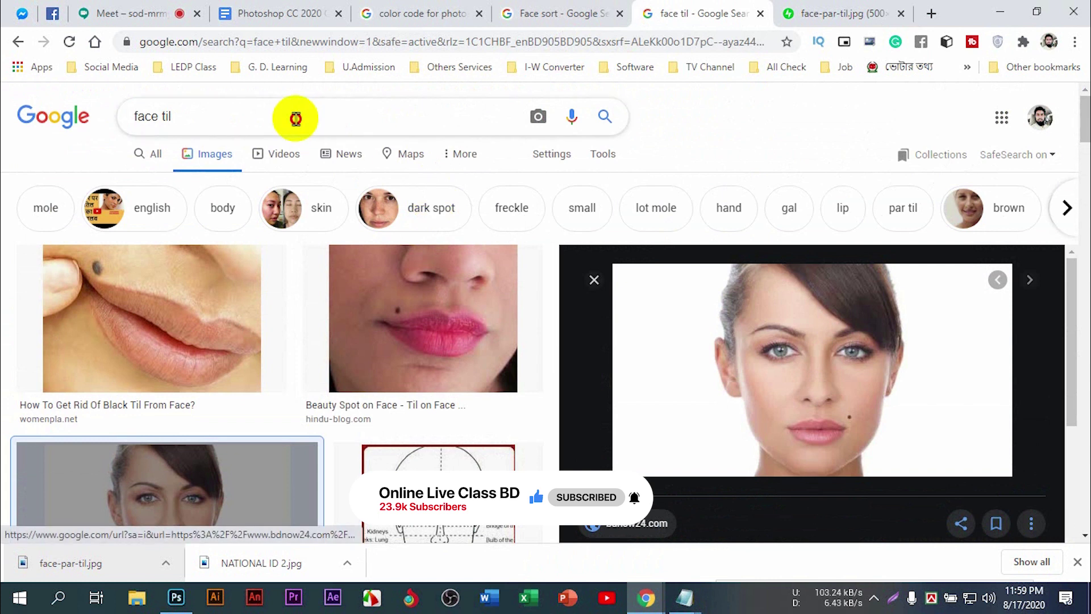
left_click_drag(294, 114, 7, 114)
type("red")
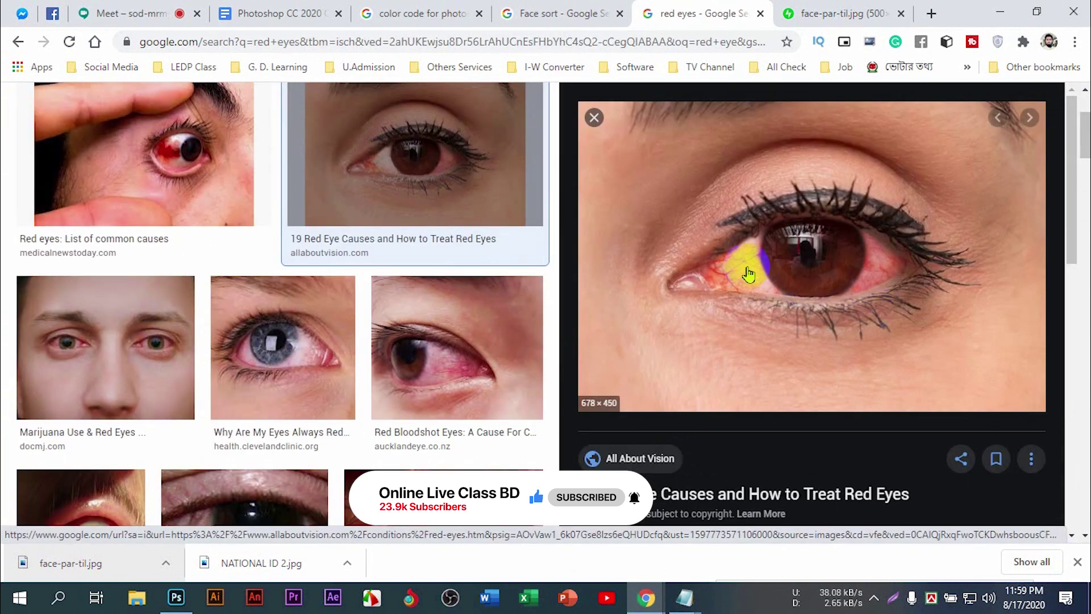
Step: Save a full-size bloodshot-eye image as red-eye-678x450-compressor.jpg and drag it into Photoshop
right_click(734, 248)
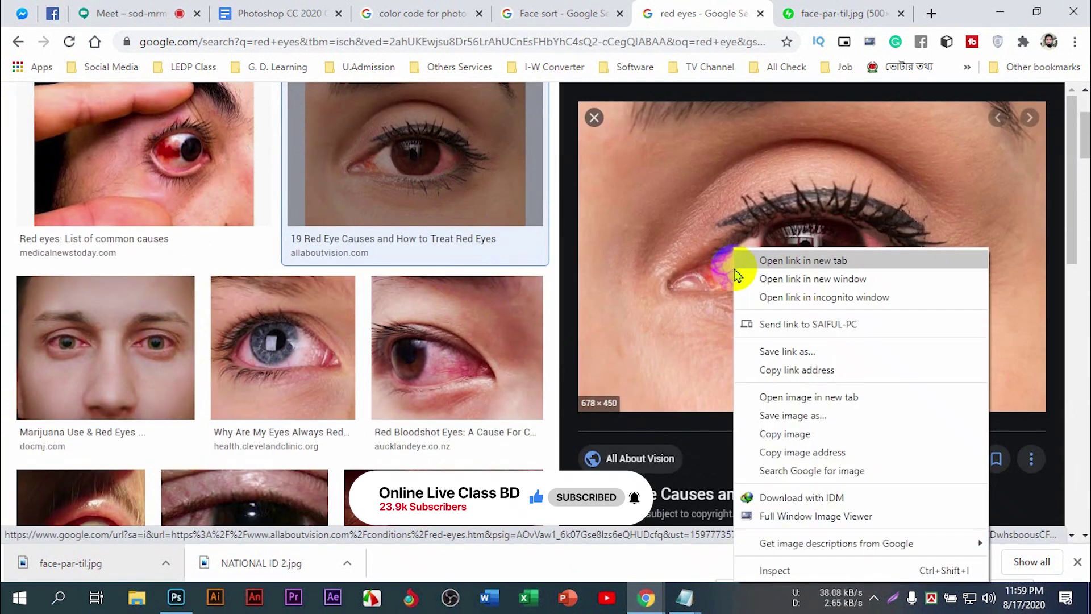
left_click(816, 398)
left_click(840, 12)
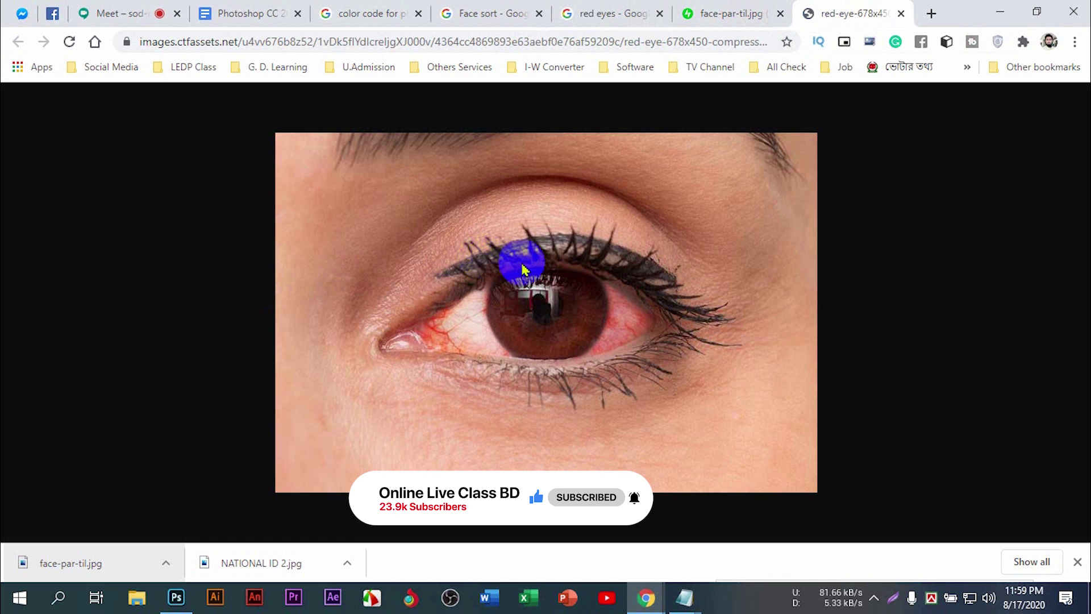
right_click(520, 261)
left_click(567, 295)
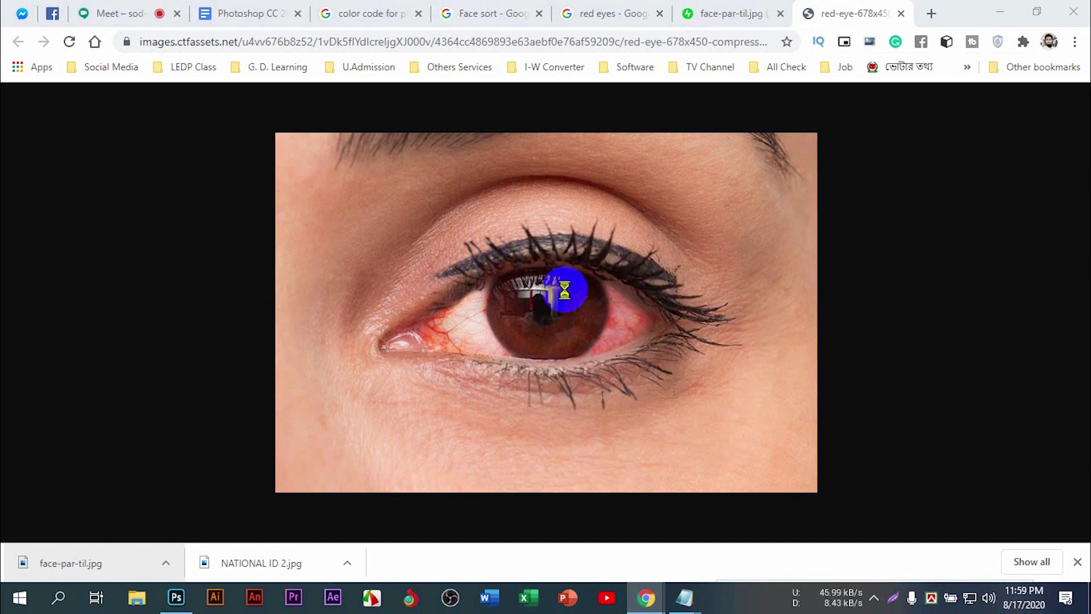
left_click(892, 507)
mouse_move(80, 562)
left_mouse_down()
mouse_move(176, 608)
mouse_move(421, 275)
mouse_move(527, 306)
left_mouse_up()
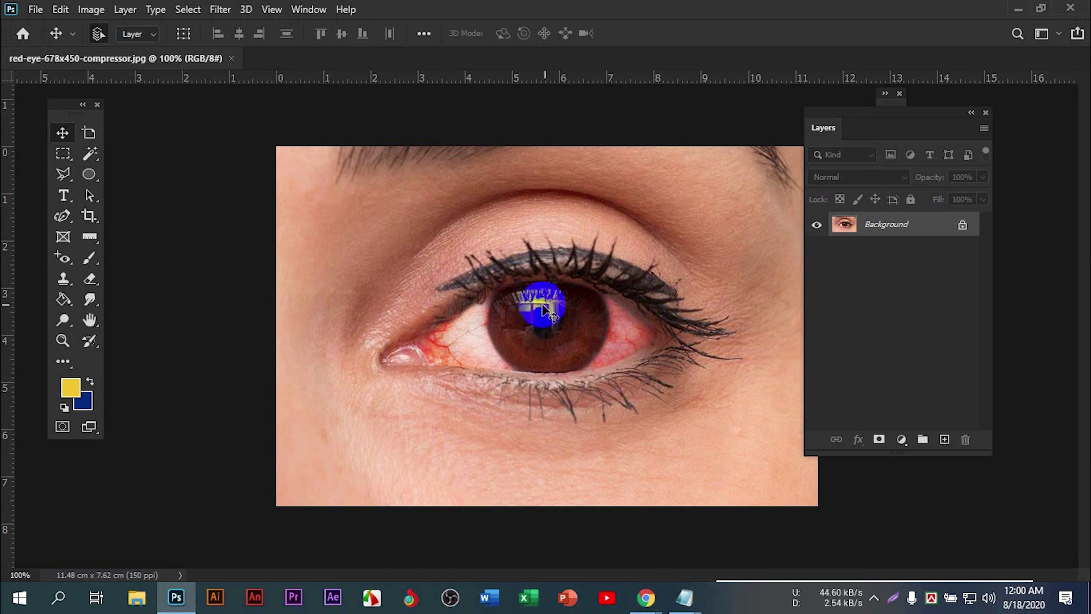
Step: Zoom in on the downloaded eye and apply the Red Eye Tool across the eye, then the pupil
key("ctrl+plus")
left_click_drag(565, 317, 527, 221)
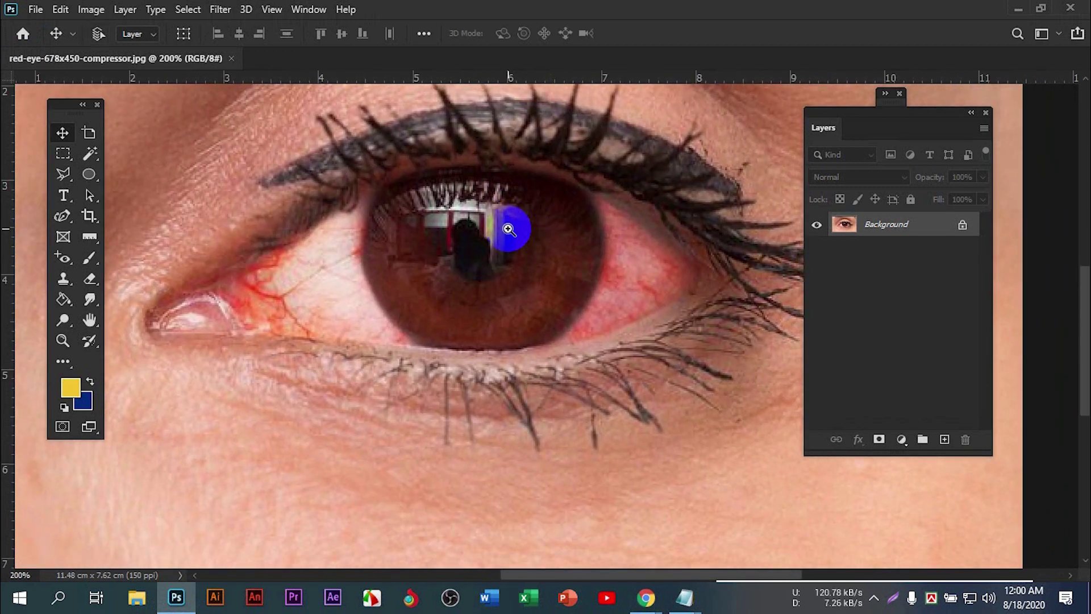
key("ctrl+plus")
scroll(398, 256, "up", 2)
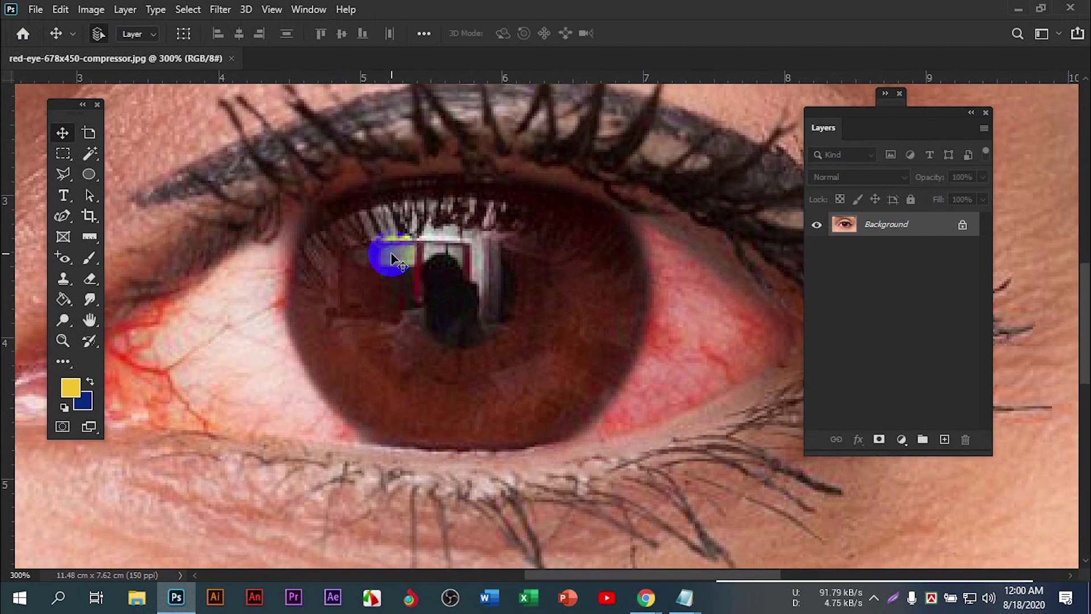
left_click(63, 258)
left_click_drag(232, 170, 676, 453)
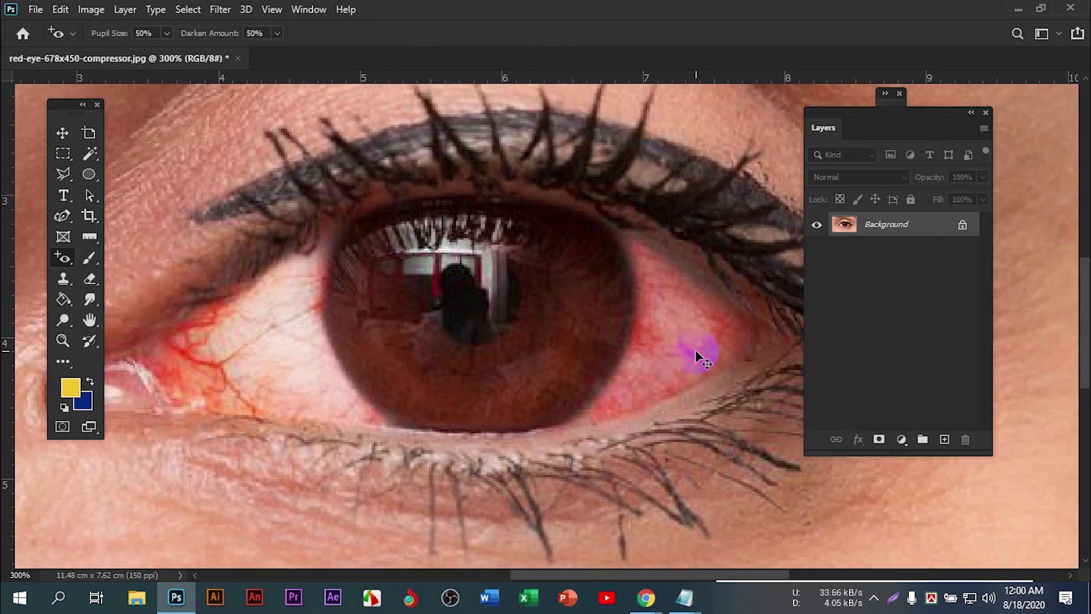
scroll(696, 355, "down", 2)
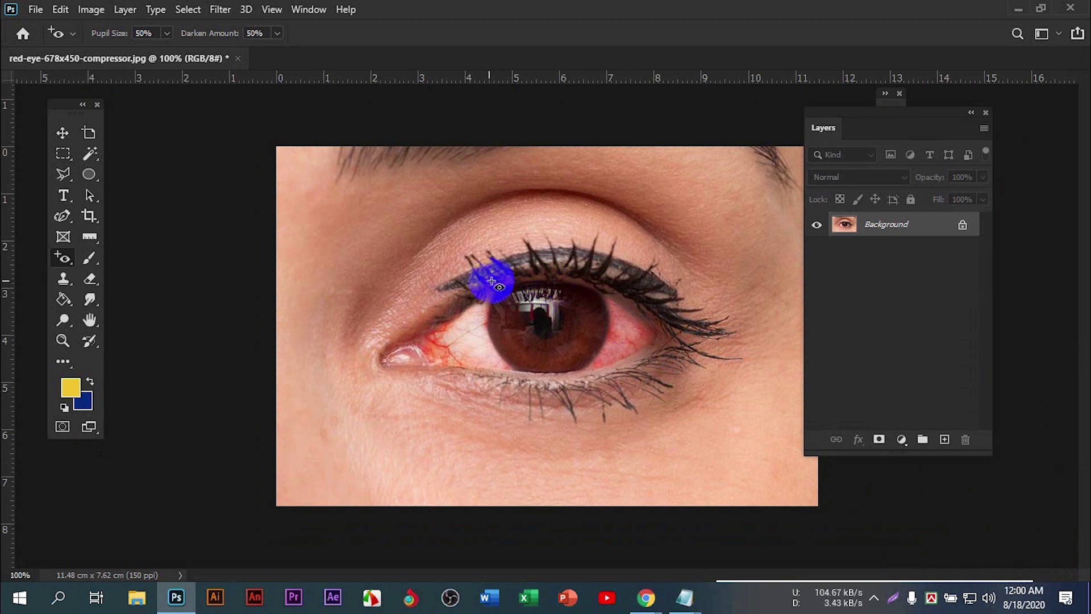
left_click_drag(490, 292, 600, 376)
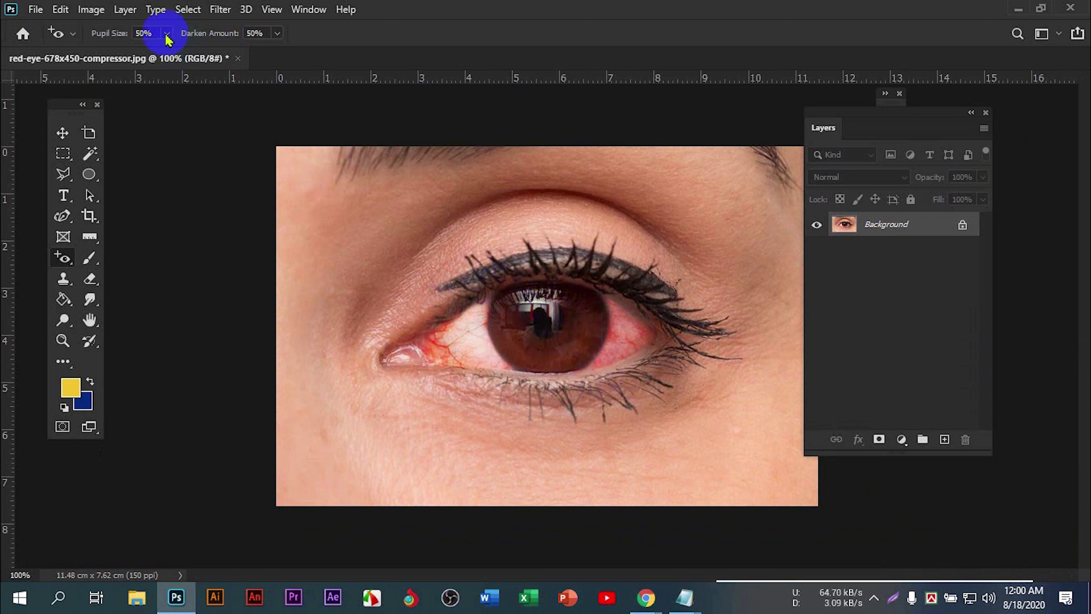
Step: Adjust the Pupil Size setting and drag the Red Eye Tool over the pupil area
right_click(401, 210)
key("Escape")
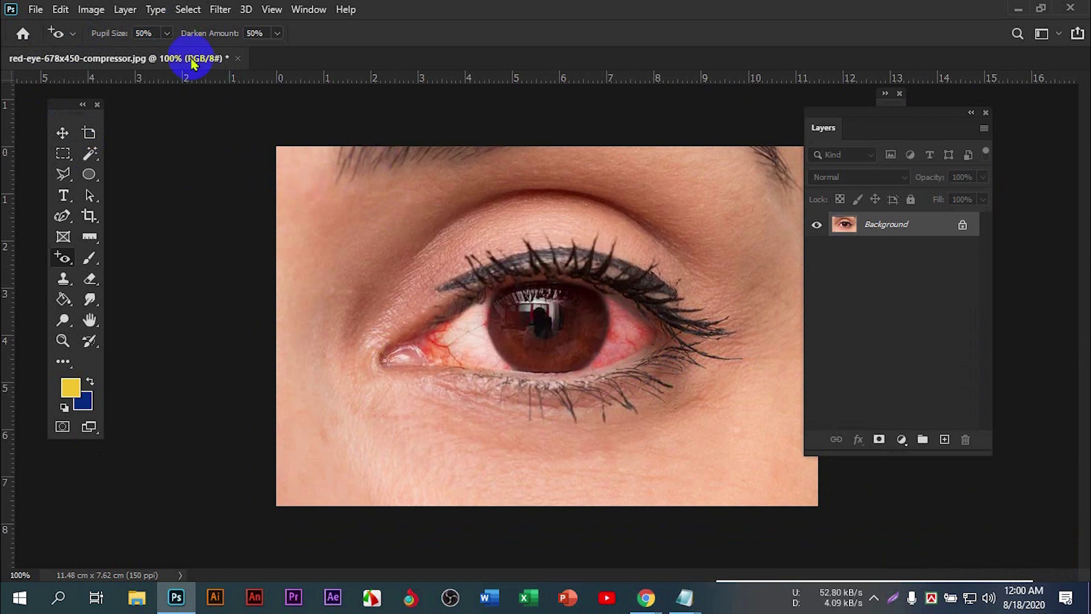
left_click(169, 34)
left_click_drag(187, 53, 188, 52)
left_click_drag(480, 277, 611, 379)
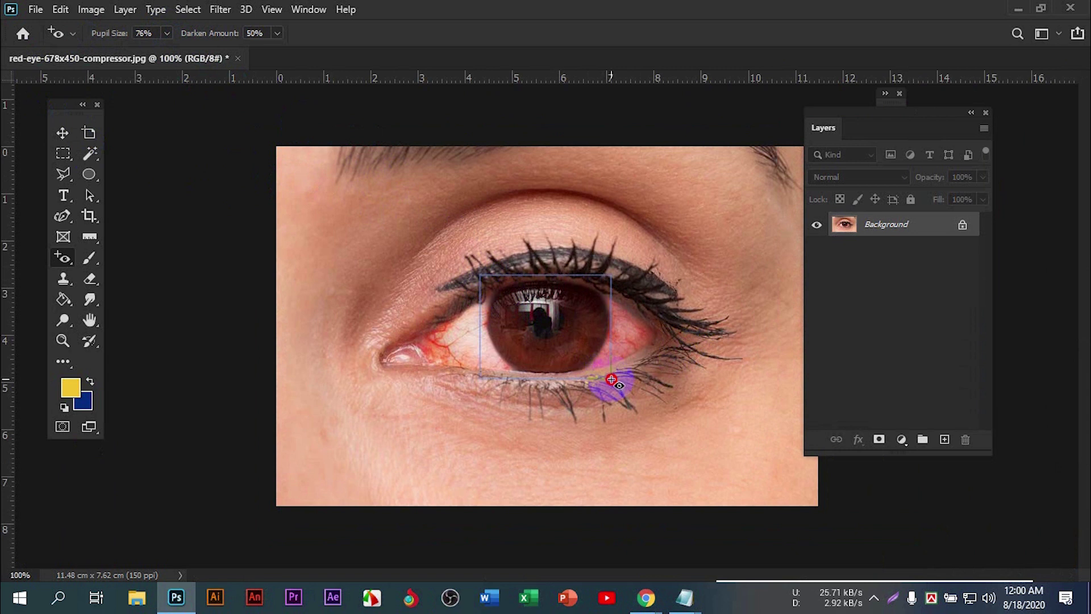
Step: Set Pupil Size 17% and Darken Amount 9%, reapply over the pupil, then select the Move tool
left_click(167, 33)
left_click_drag(169, 51, 130, 55)
left_click(277, 33)
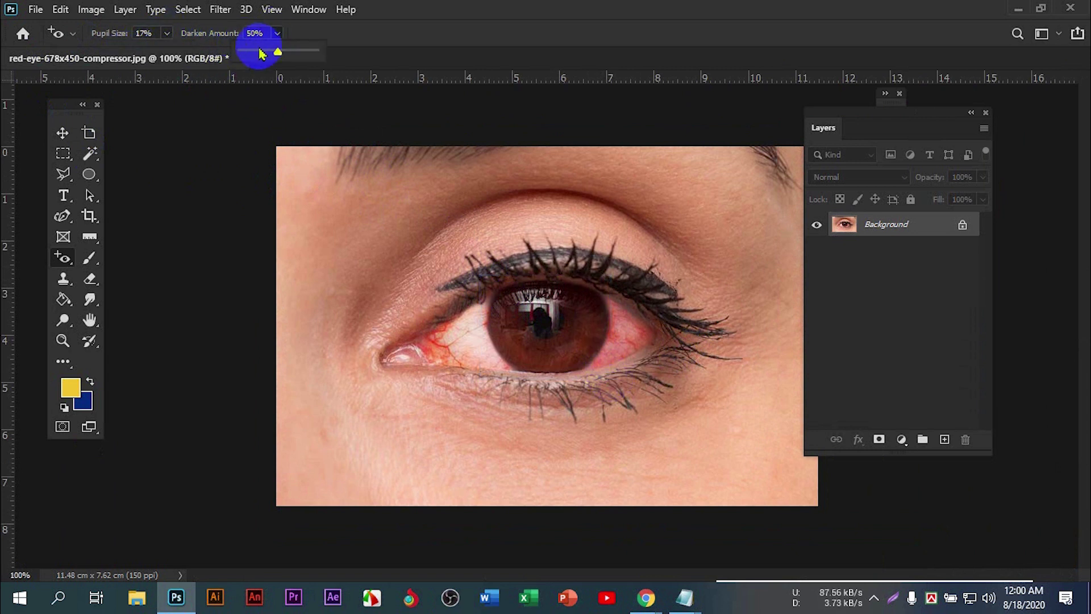
left_click_drag(483, 284, 621, 377)
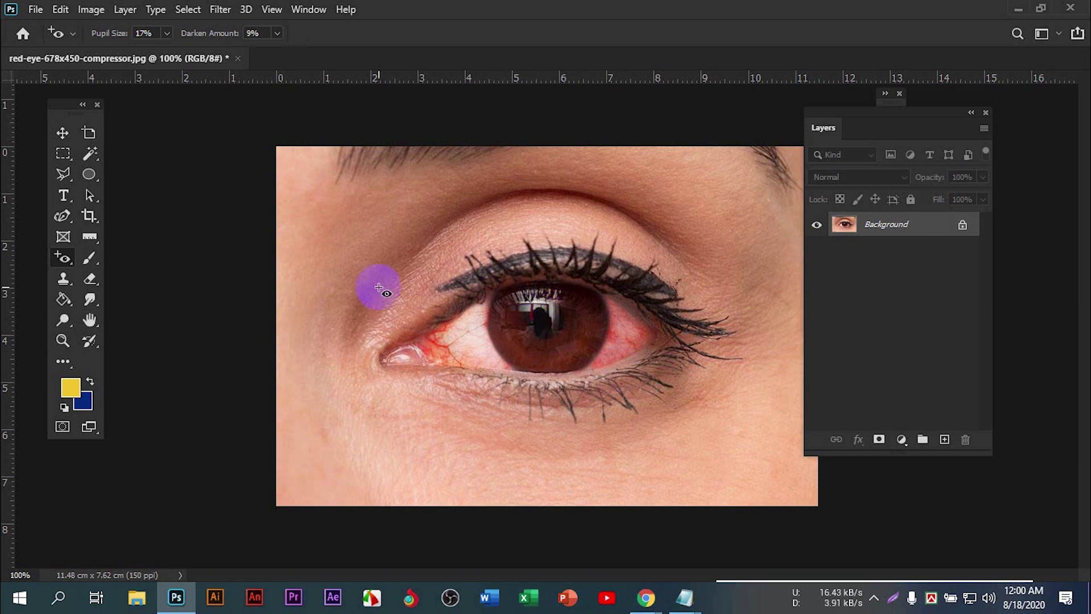
right_click(63, 258)
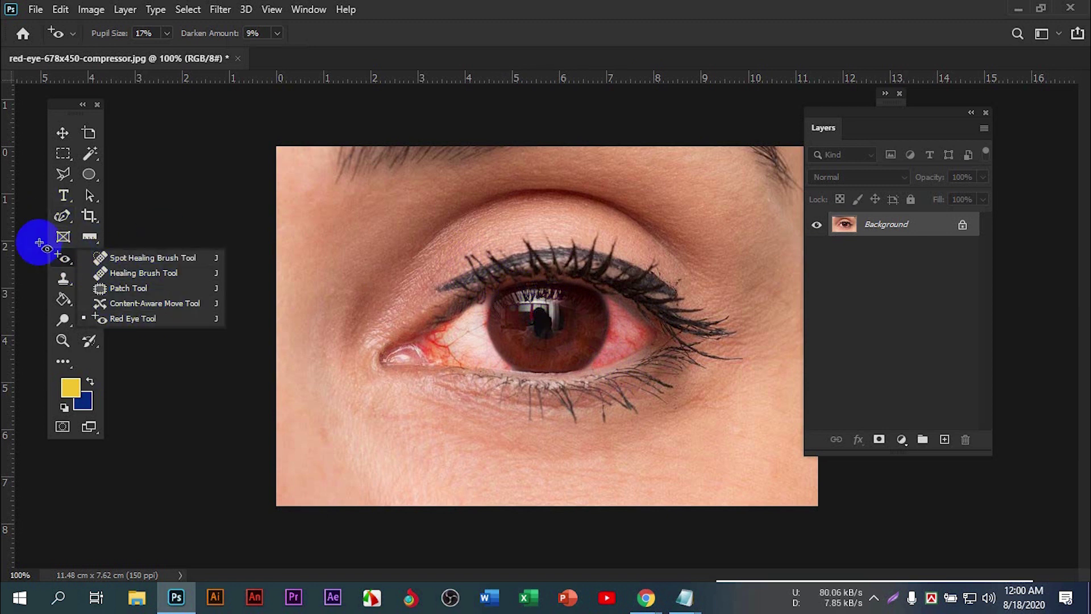
left_click(60, 253)
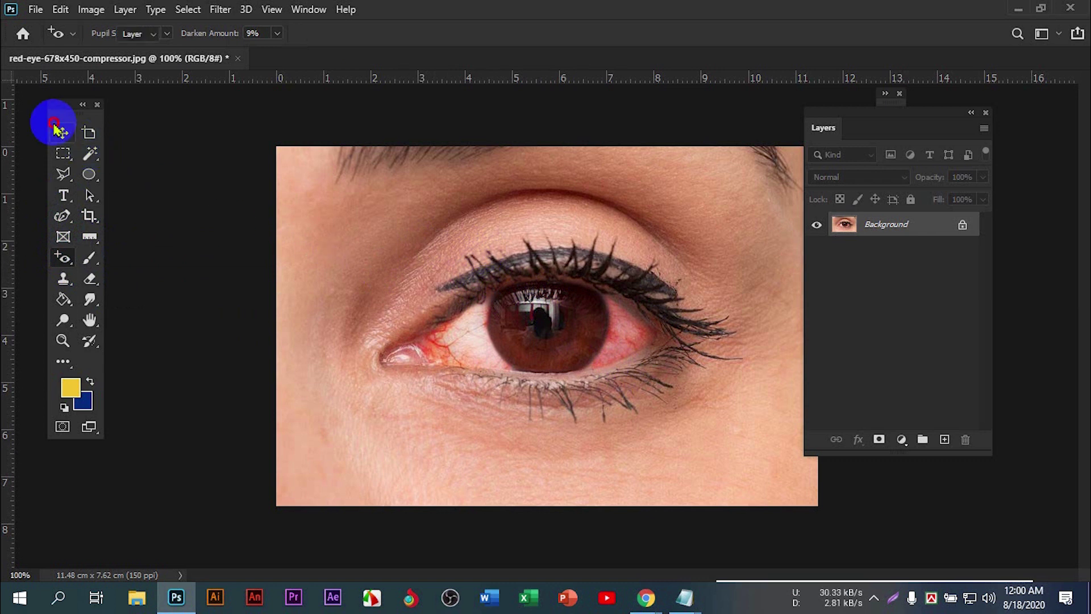
left_click(60, 130)
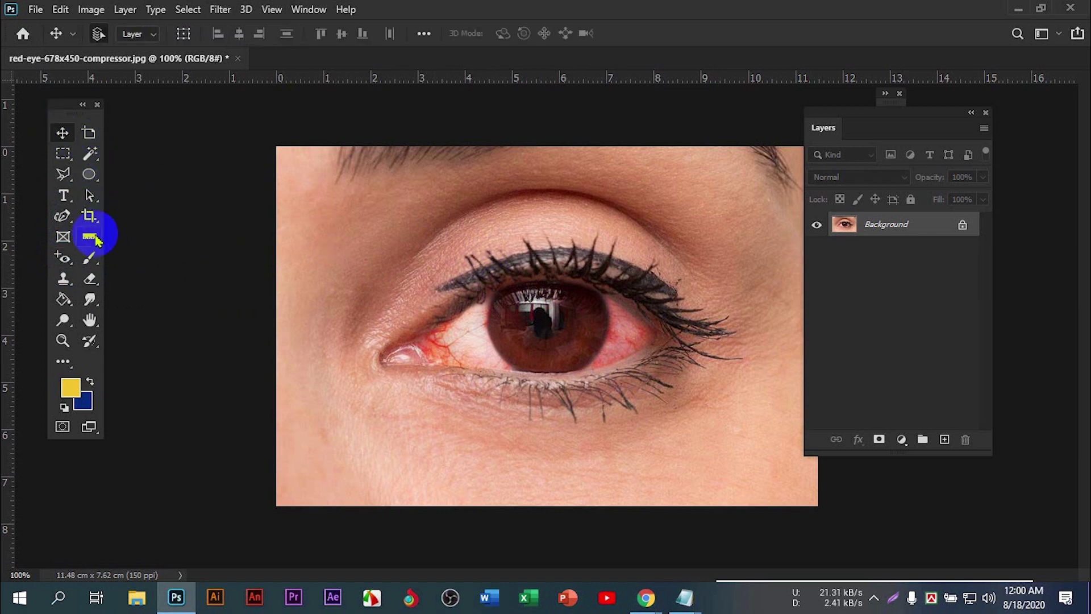
Step: Cycle through the eyedropper and Spot Healing tools, ending on the Red Eye Tool (17% pupil, 9% darken)
right_click(95, 238)
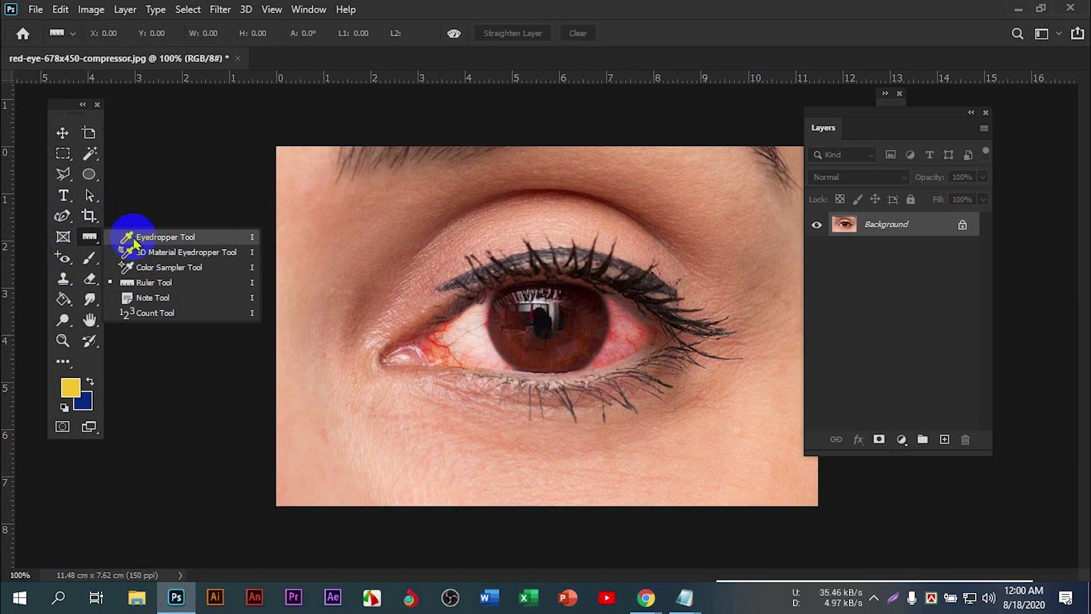
left_click(137, 232)
right_click(64, 260)
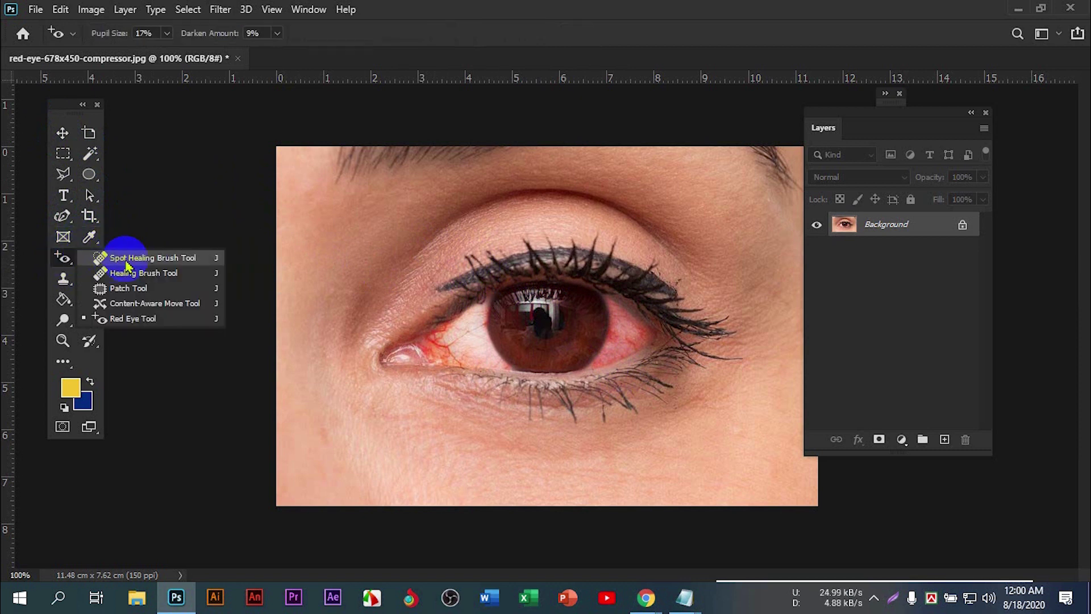
left_click(122, 254)
right_click(63, 263)
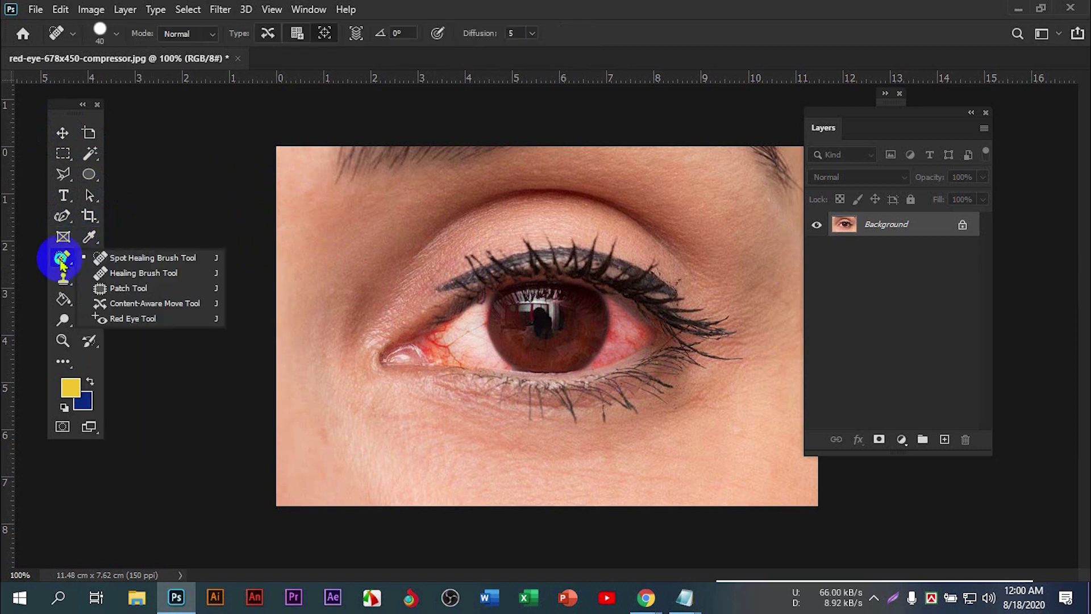
left_click(62, 263)
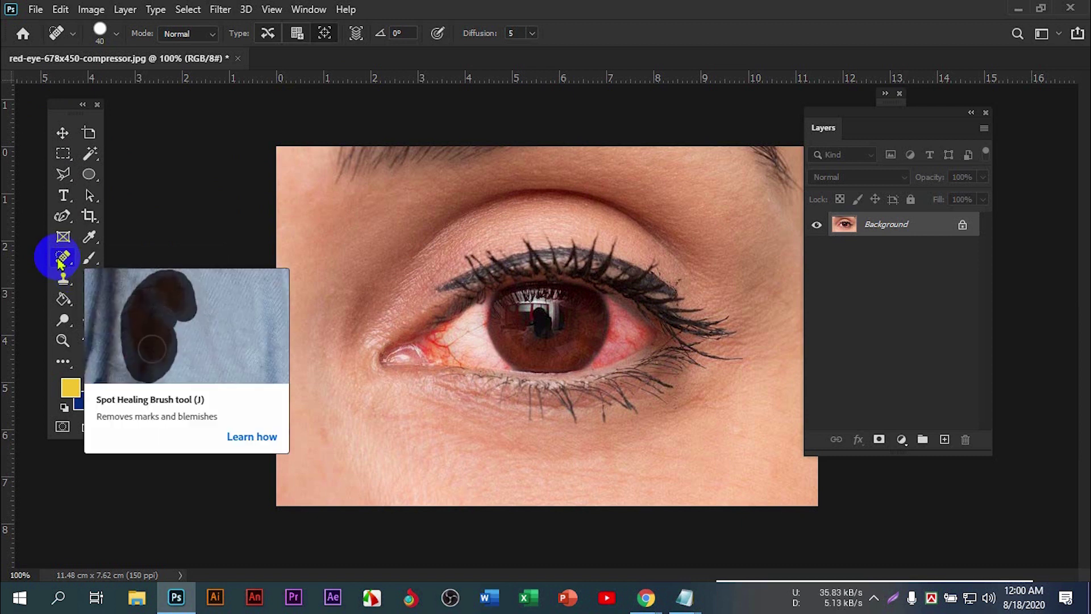
right_click(64, 264)
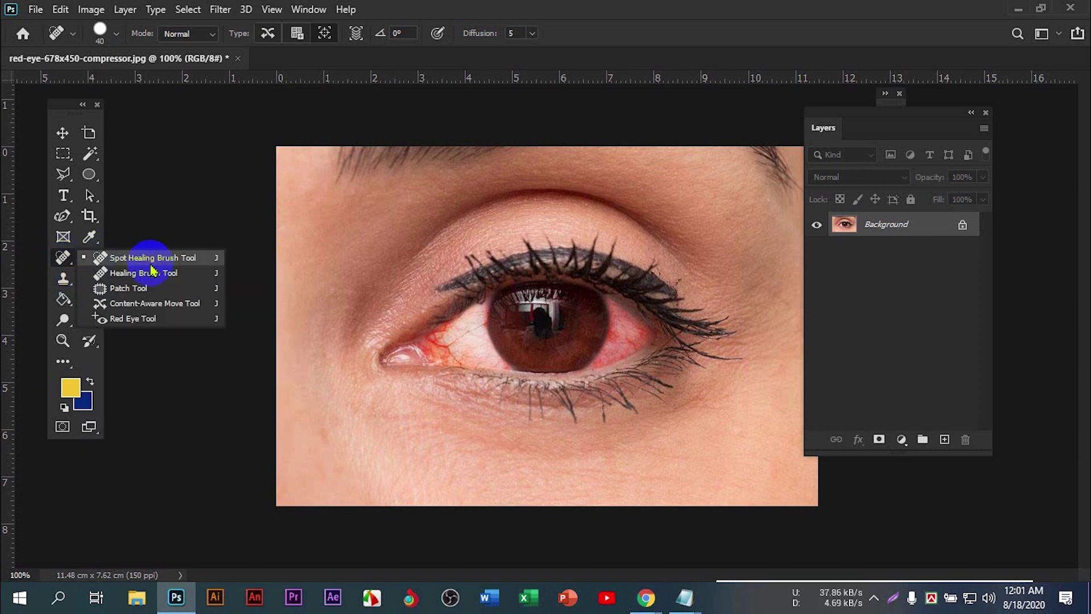
left_click(151, 264)
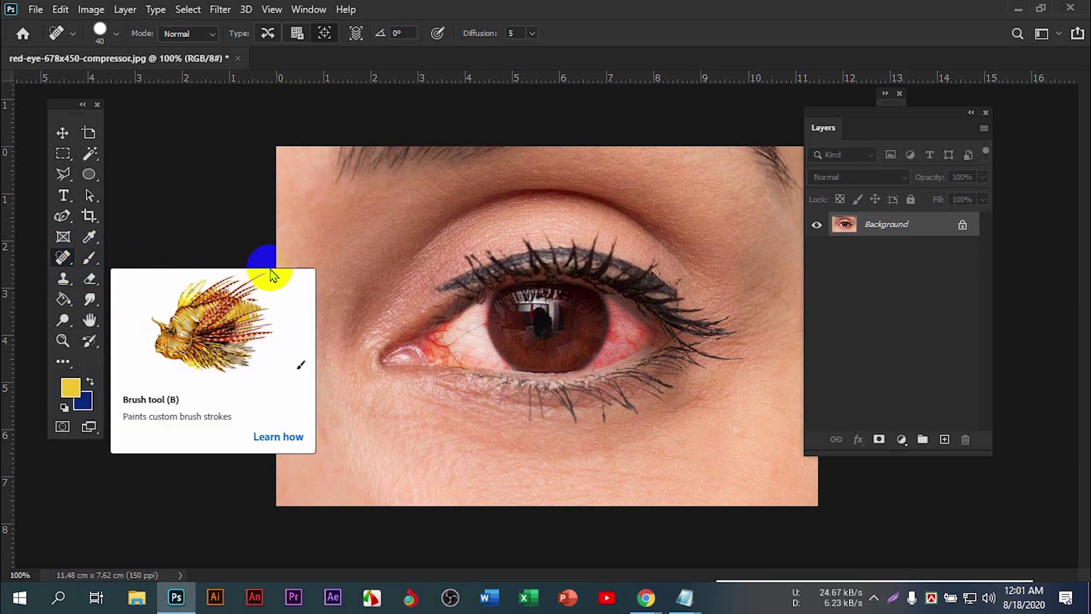
right_click(62, 259)
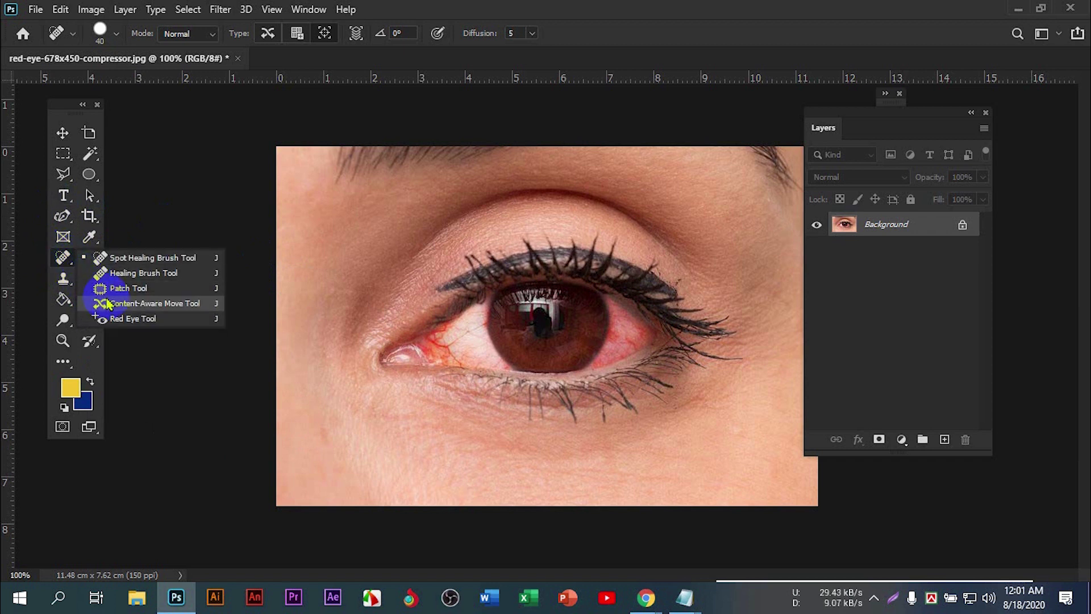
left_click(113, 317)
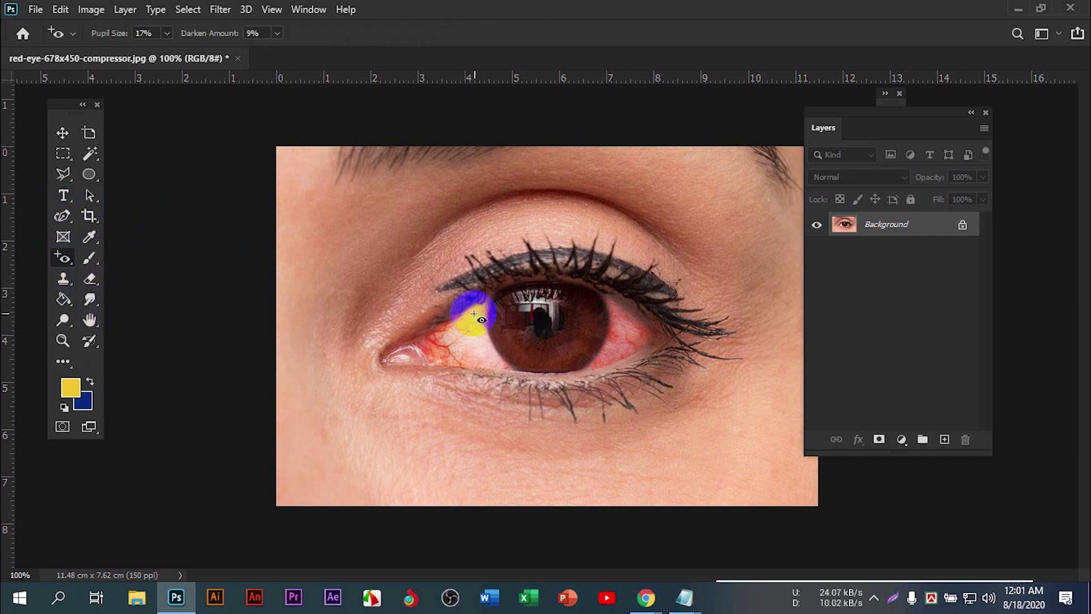
Step: Remove the red from the inner-corner eye white with Red Eye strokes, zoomed to 200%
mouse_move(489, 367)
left_mouse_down()
mouse_move(445, 321)
mouse_move(415, 318)
mouse_move(472, 368)
left_mouse_up()
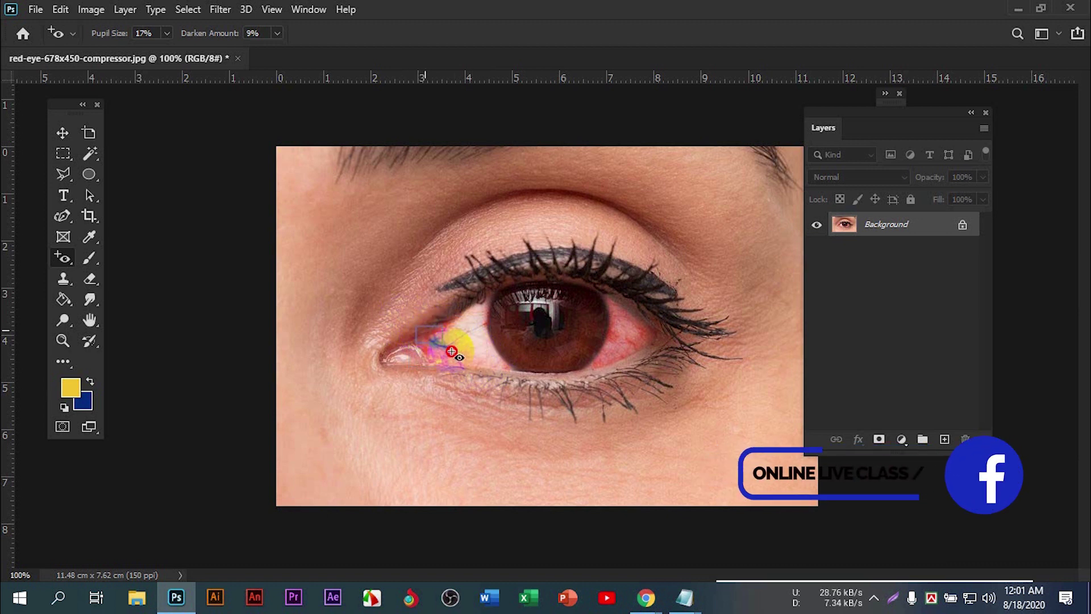
left_click_drag(429, 342, 448, 330)
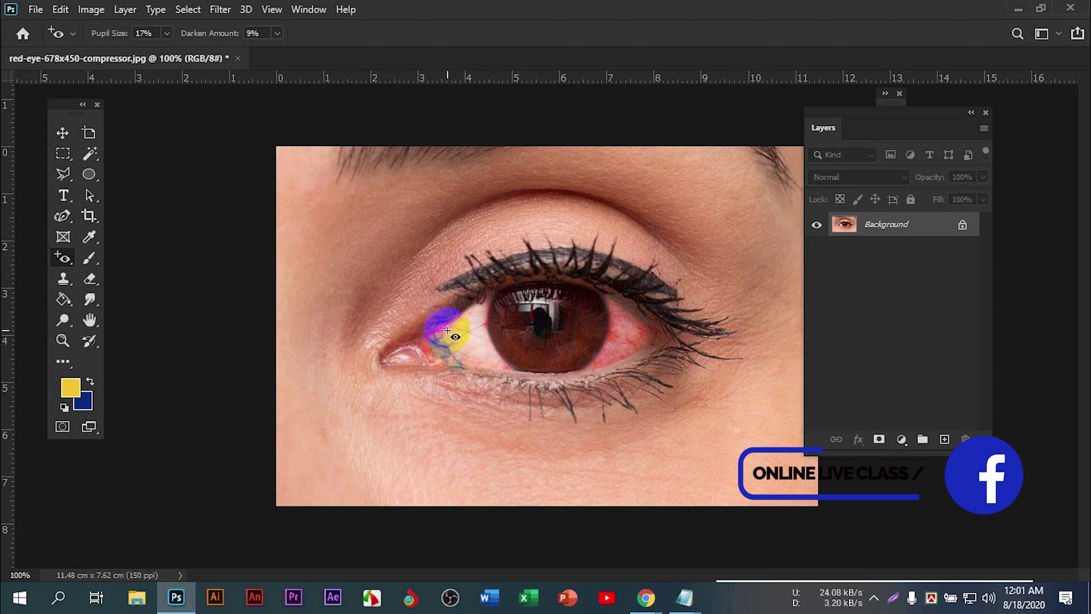
left_click(463, 334)
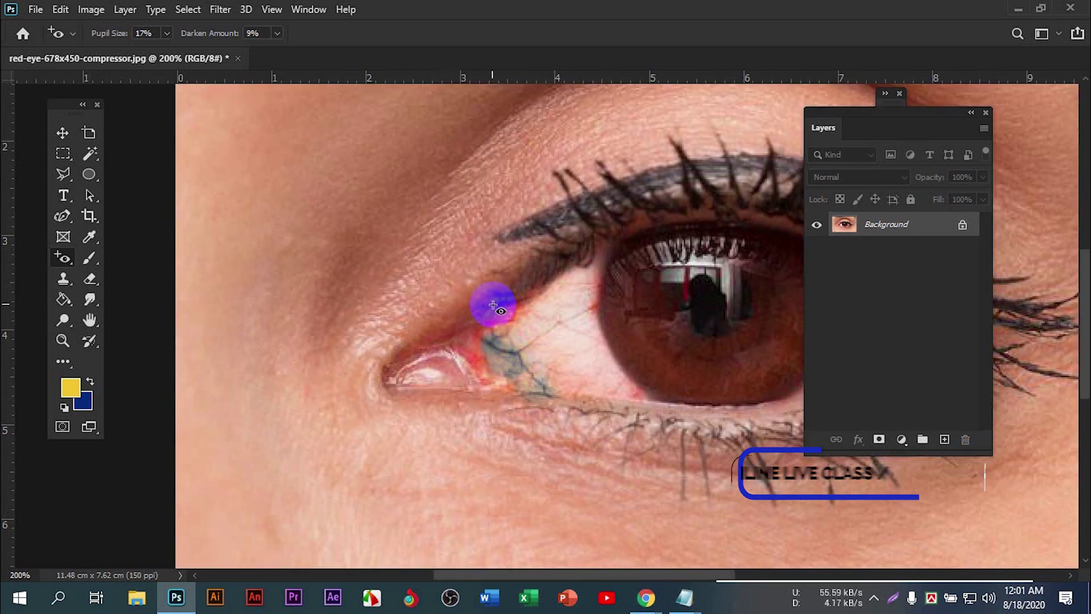
left_click_drag(565, 354, 500, 293)
mouse_move(439, 334)
left_mouse_down()
mouse_move(554, 403)
mouse_move(575, 402)
left_mouse_up()
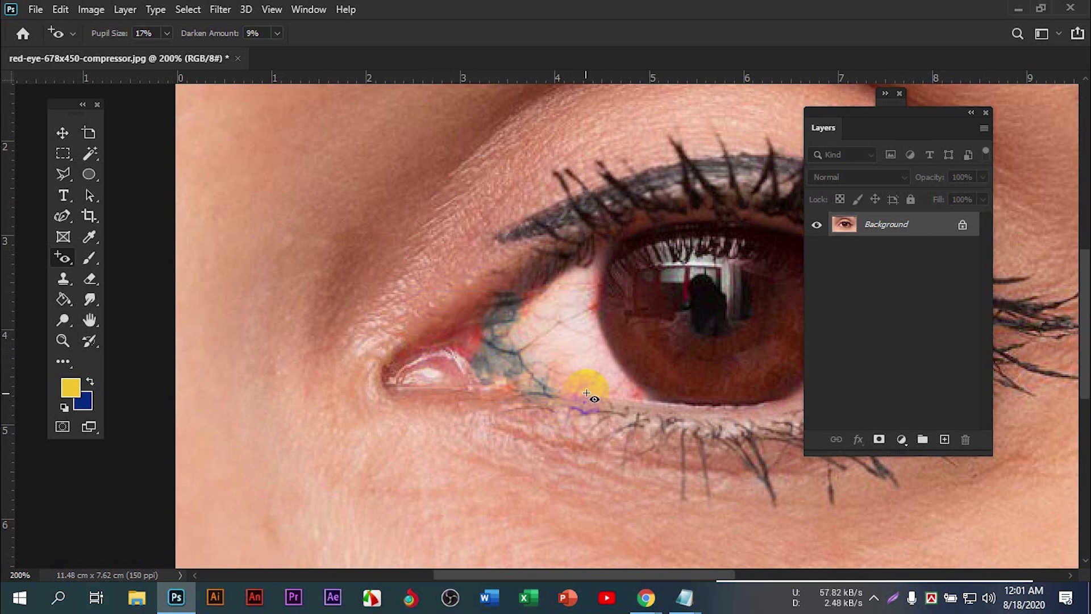
Step: Desaturate the red veins at the outer corner, lower eye white and beside the iris
left_click_drag(638, 383, 282, 341)
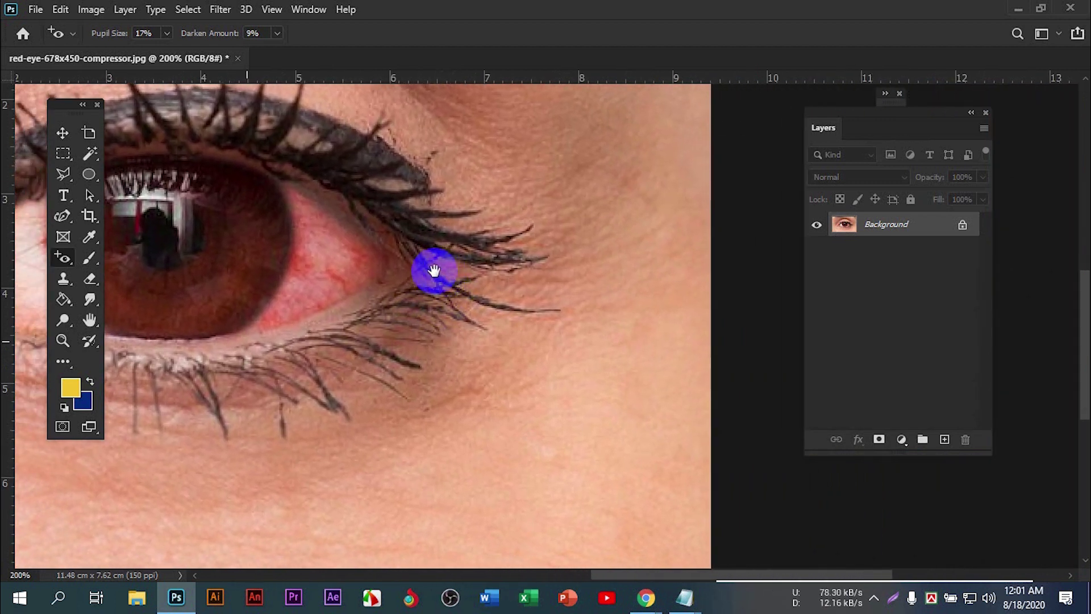
left_click_drag(282, 209, 394, 309)
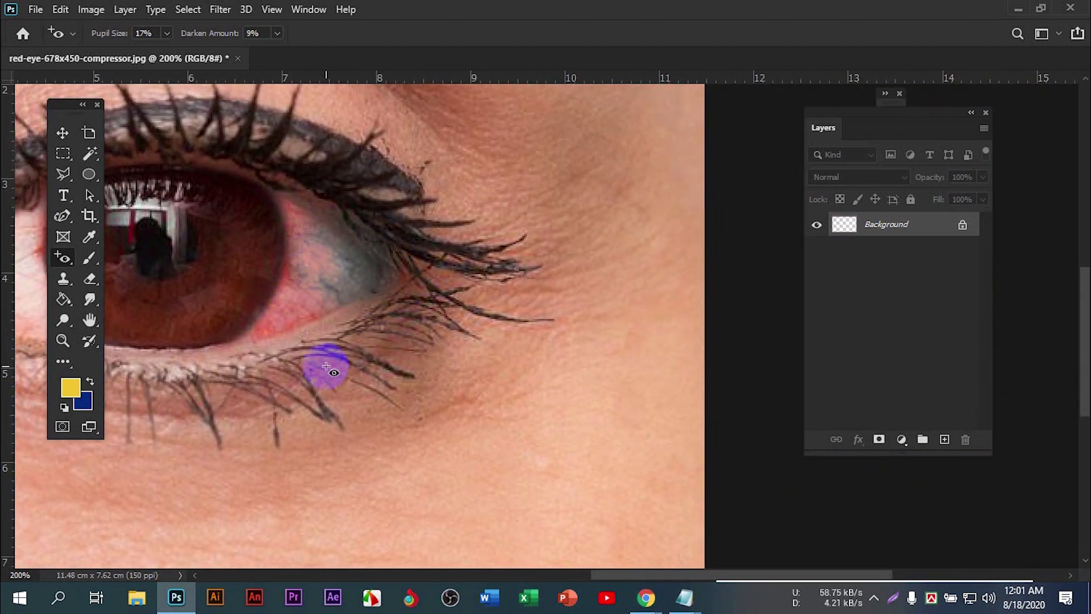
left_click_drag(254, 316, 336, 364)
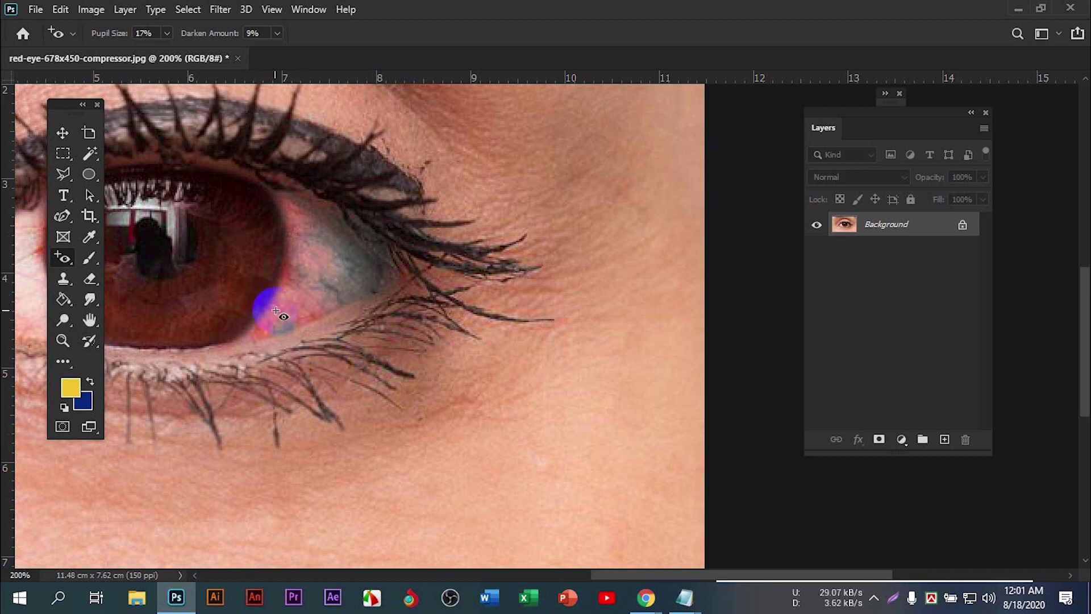
scroll(352, 324, "left", 5)
left_click_drag(400, 316, 469, 370)
left_click_drag(403, 337, 496, 377)
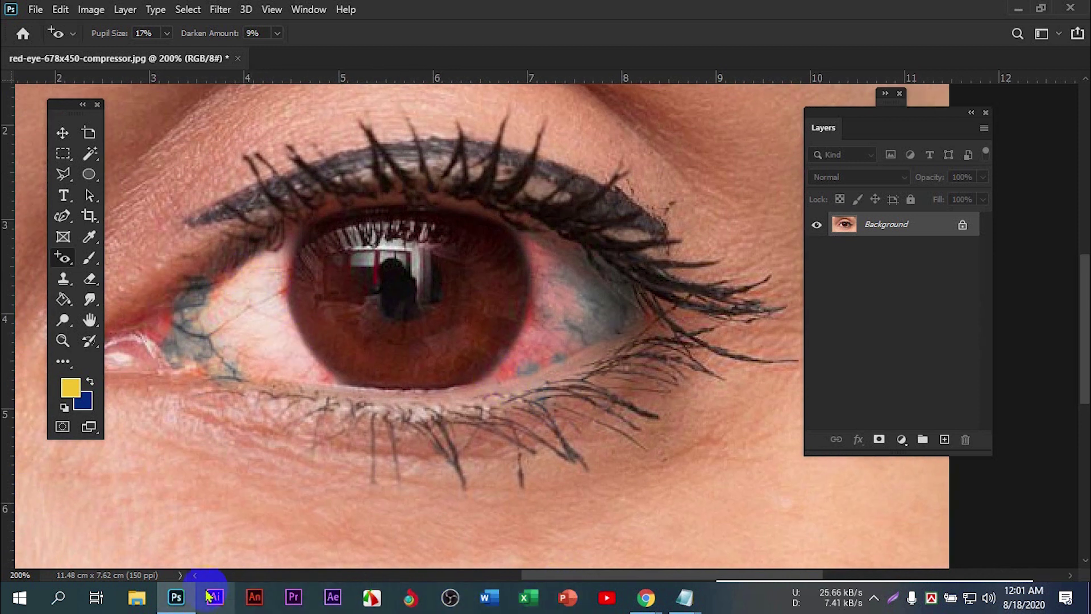
Step: Return to Chrome's red eyes image search and preview the blood-stained eye result
left_click(648, 598)
left_click(554, 506)
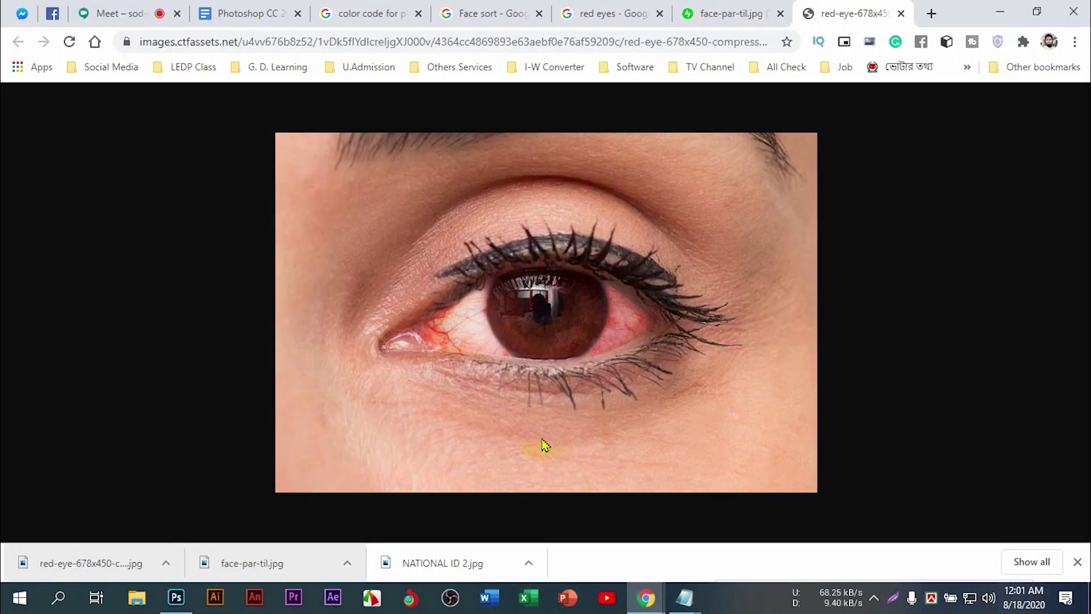
left_click(634, 17)
left_click(722, 15)
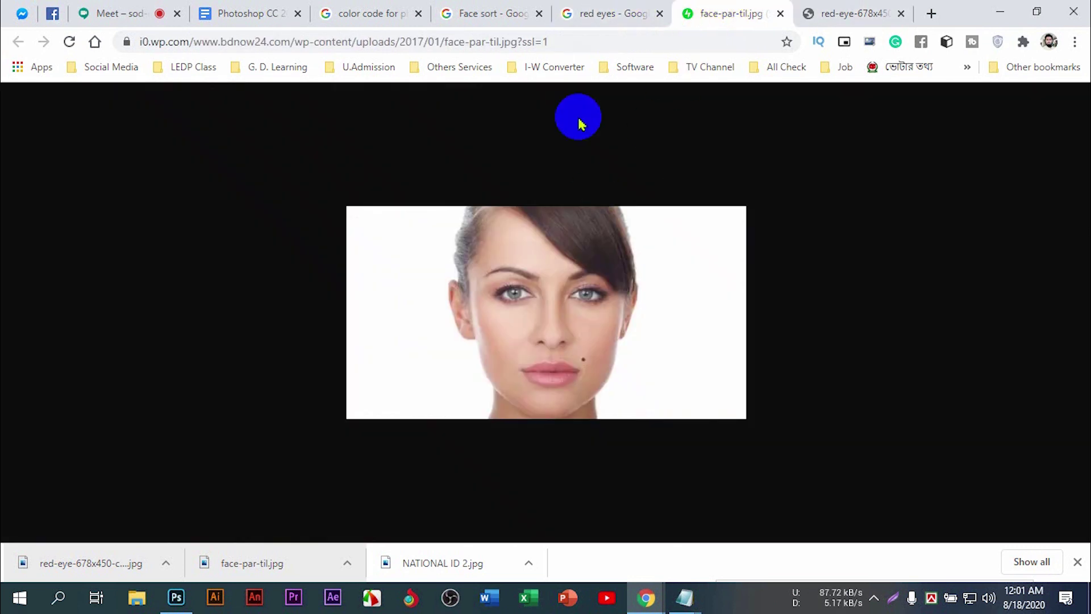
left_click(603, 14)
left_click(129, 171)
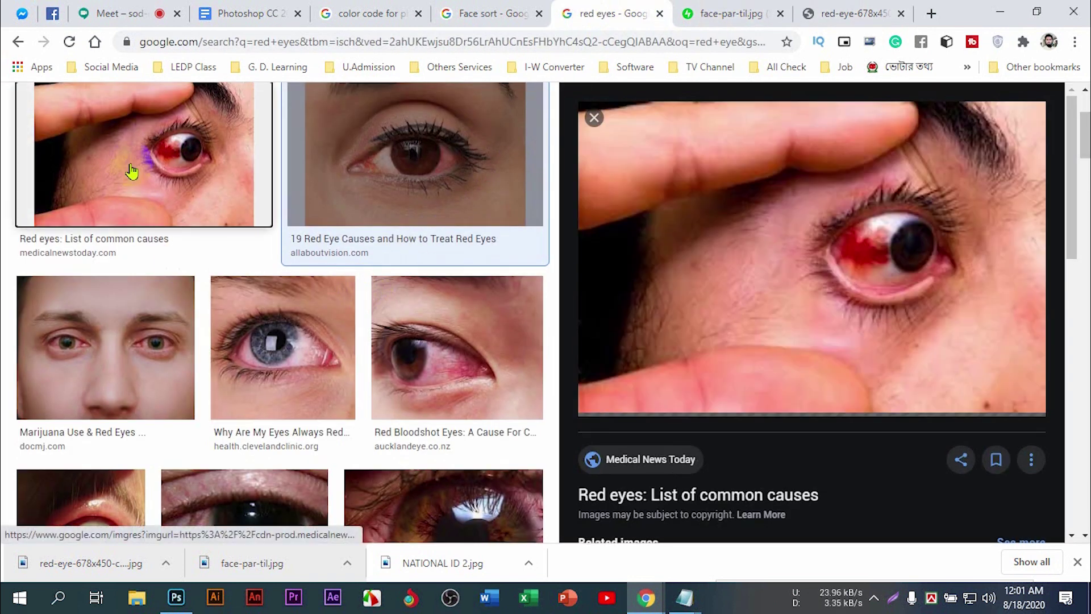
Step: Open the full-size image in a new tab and save it to the Desktop as subconjunctival-hemorrhage
right_click(813, 259)
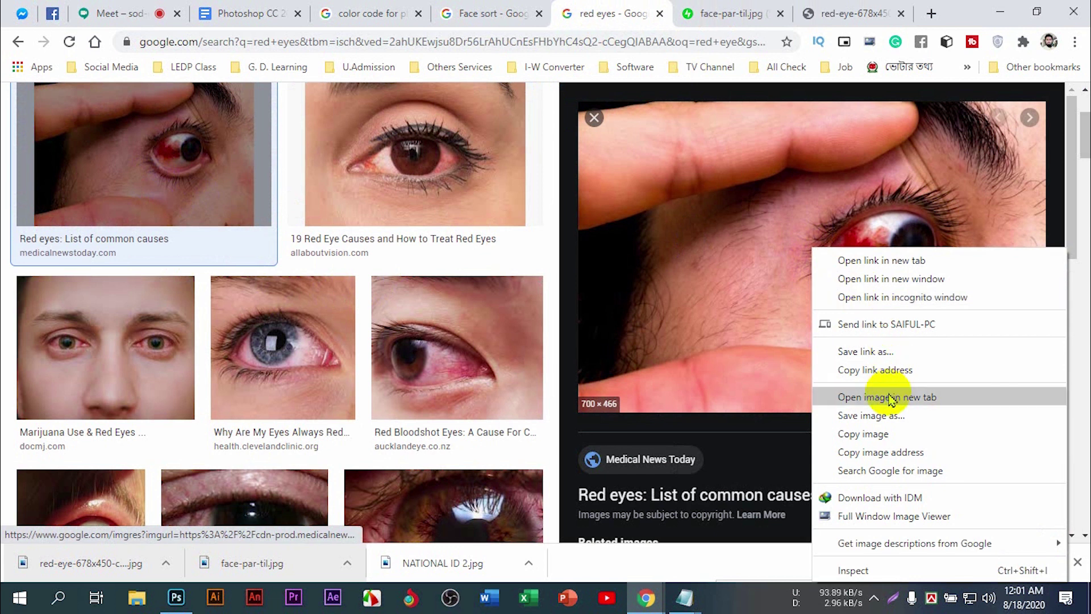
left_click(887, 395)
left_click(844, 13)
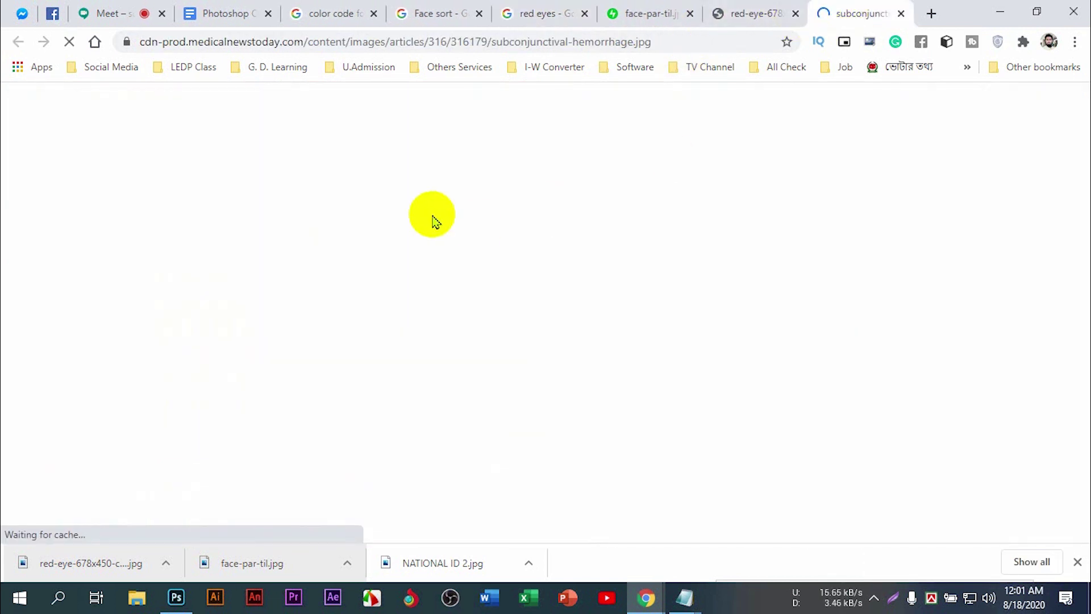
right_click(557, 276)
left_click(615, 302)
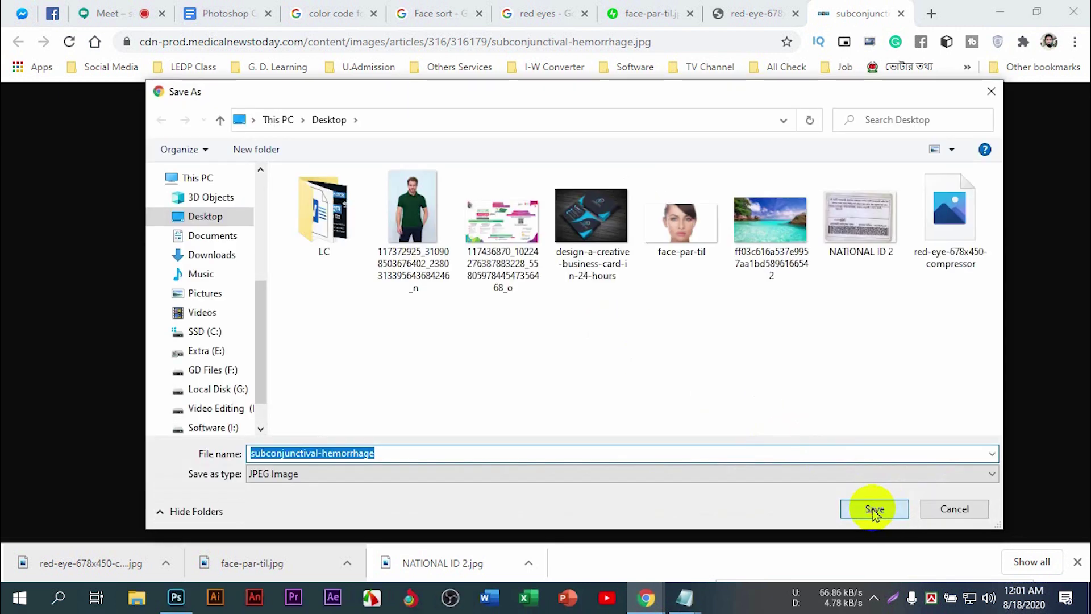
left_click(896, 509)
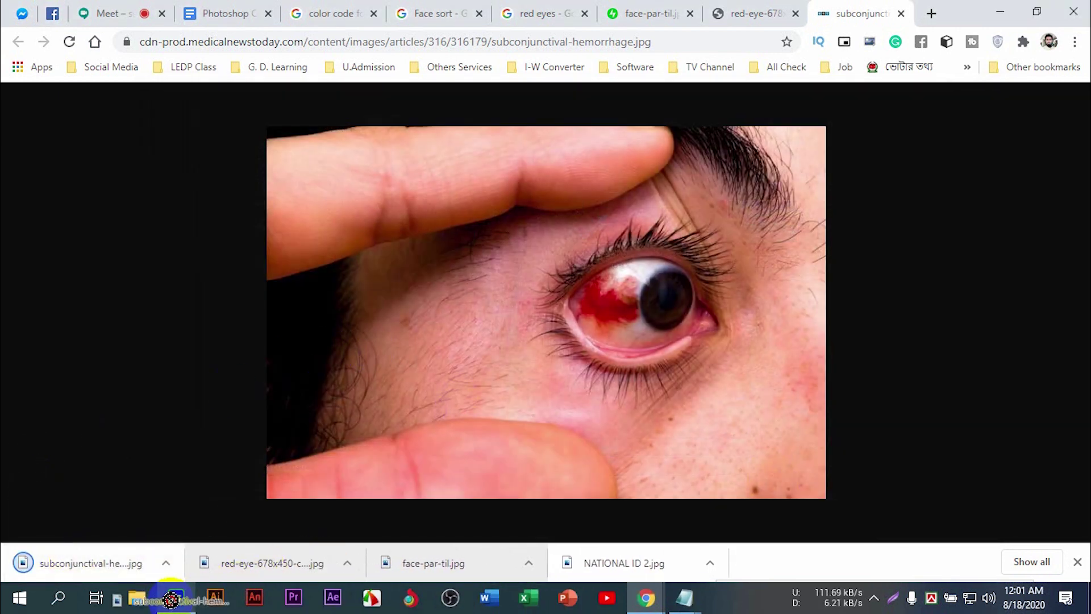
Step: Open subconjunctival-hemorrhage.jpg in Photoshop and raise the Red Eye settings to 50%
left_click(176, 596)
left_click_drag(427, 102, 353, 57)
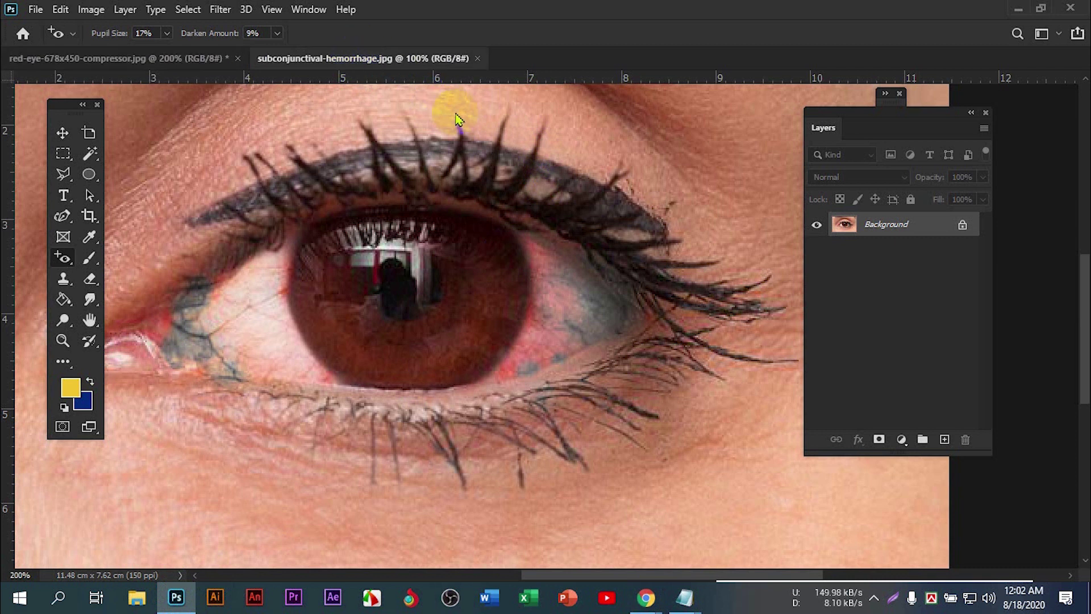
left_click(167, 33)
left_click_drag(173, 52, 175, 52)
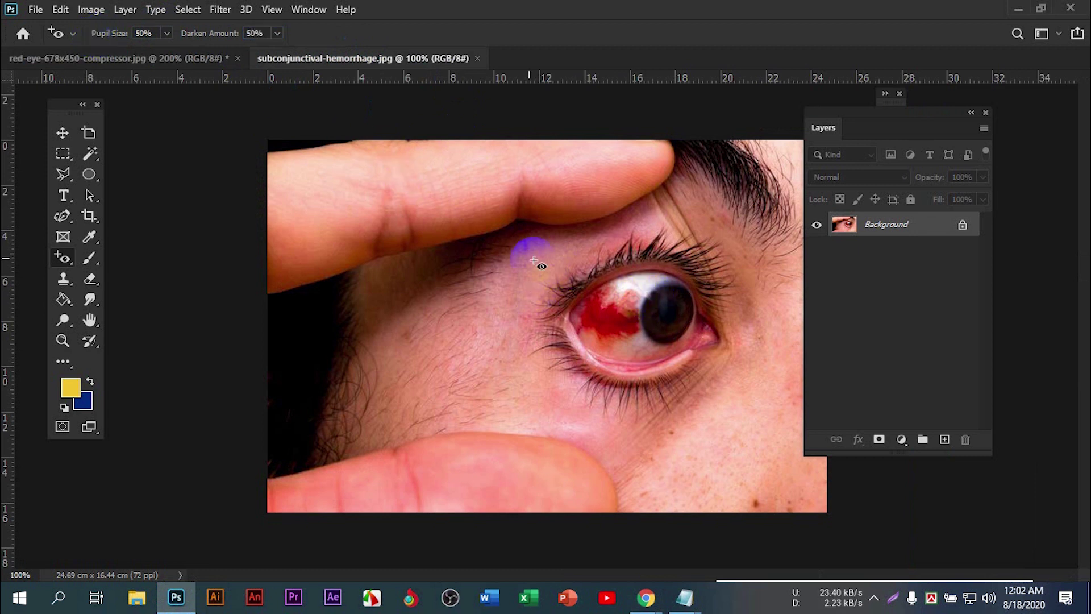
Step: Drag a Red Eye stroke across the blood patch and zoom to 200% on the eye
left_click_drag(525, 254, 741, 399)
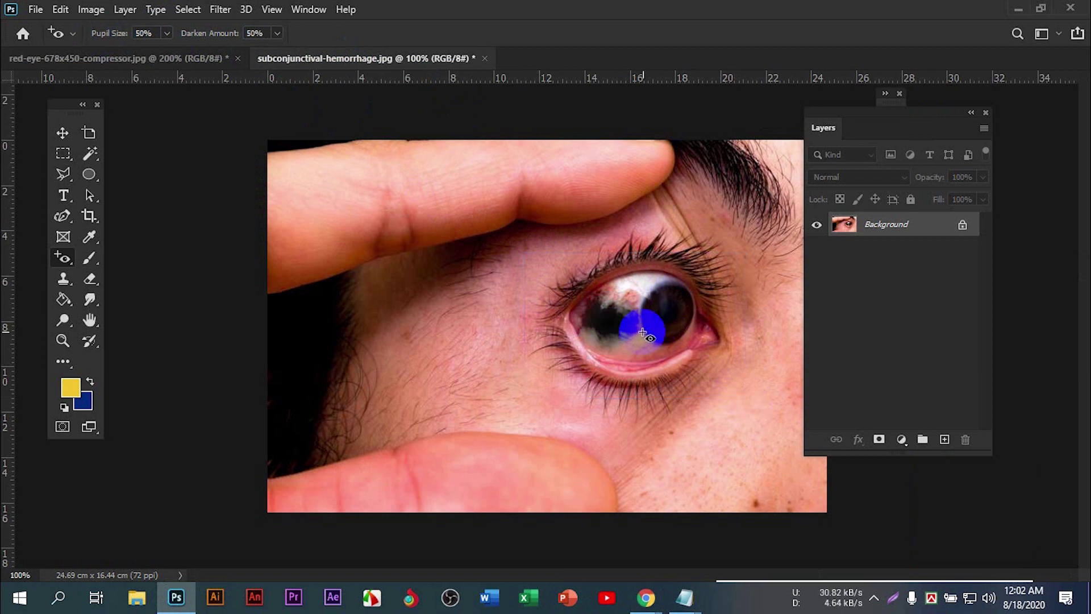
key("ctrl+plus")
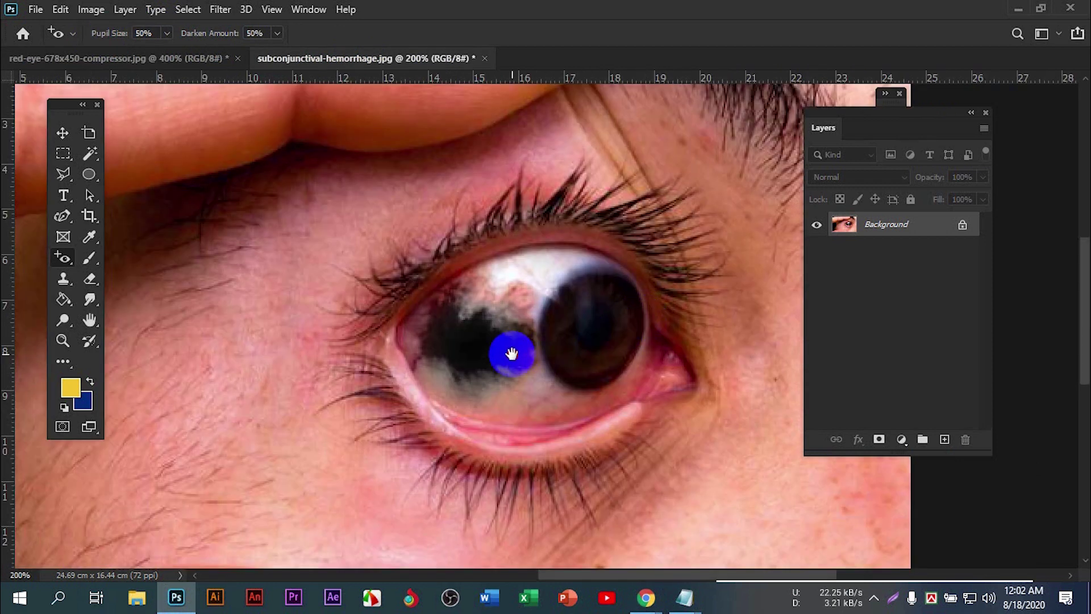
left_click_drag(512, 353, 493, 319)
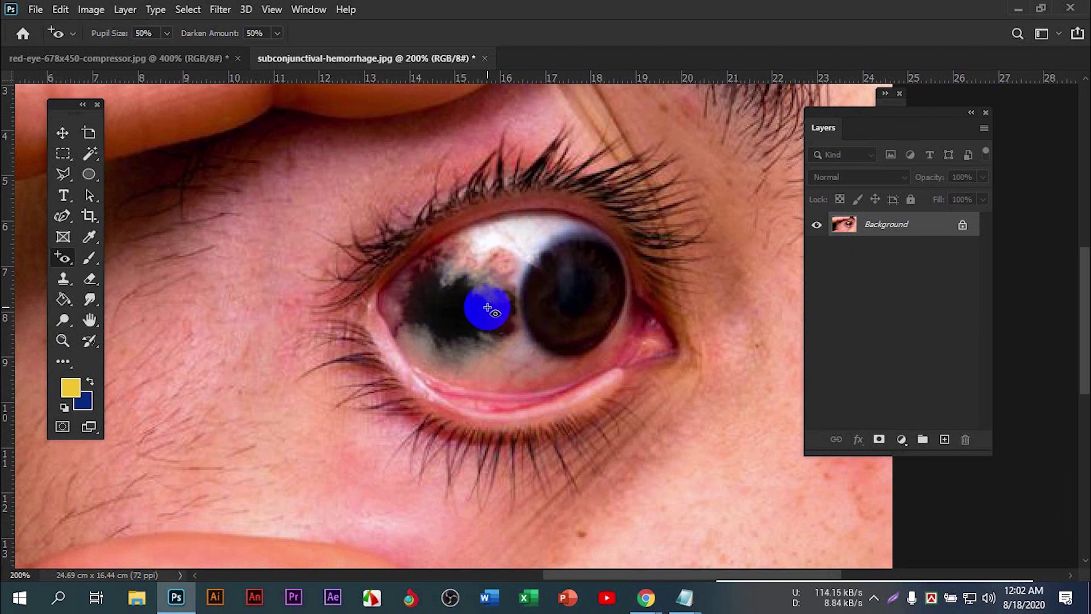
Step: Spot-heal the dark grey patch on the eye white with short strokes and a final dab
right_click(63, 259)
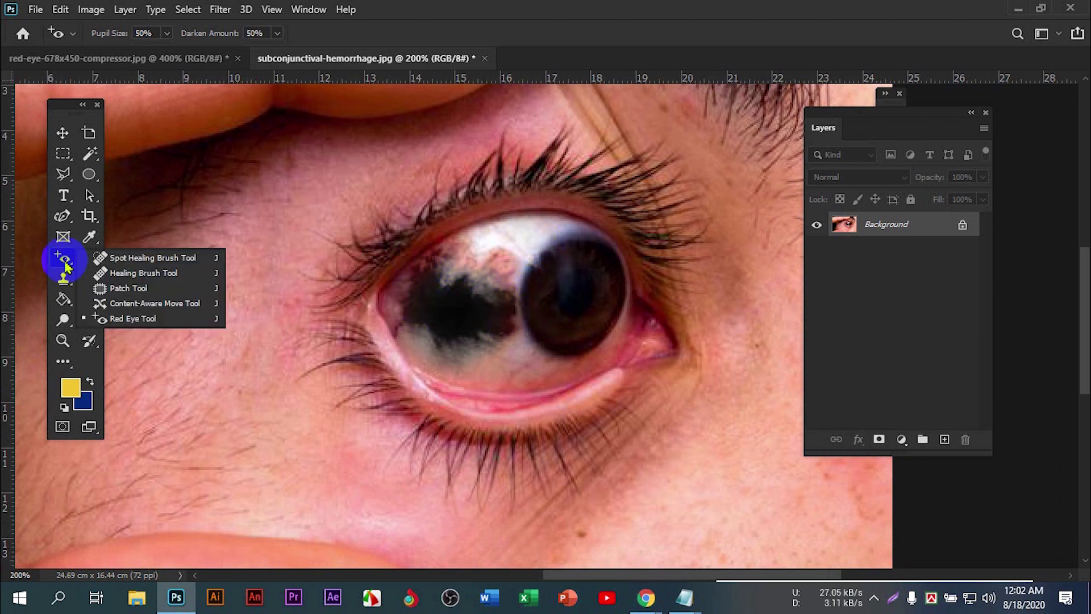
left_click(125, 259)
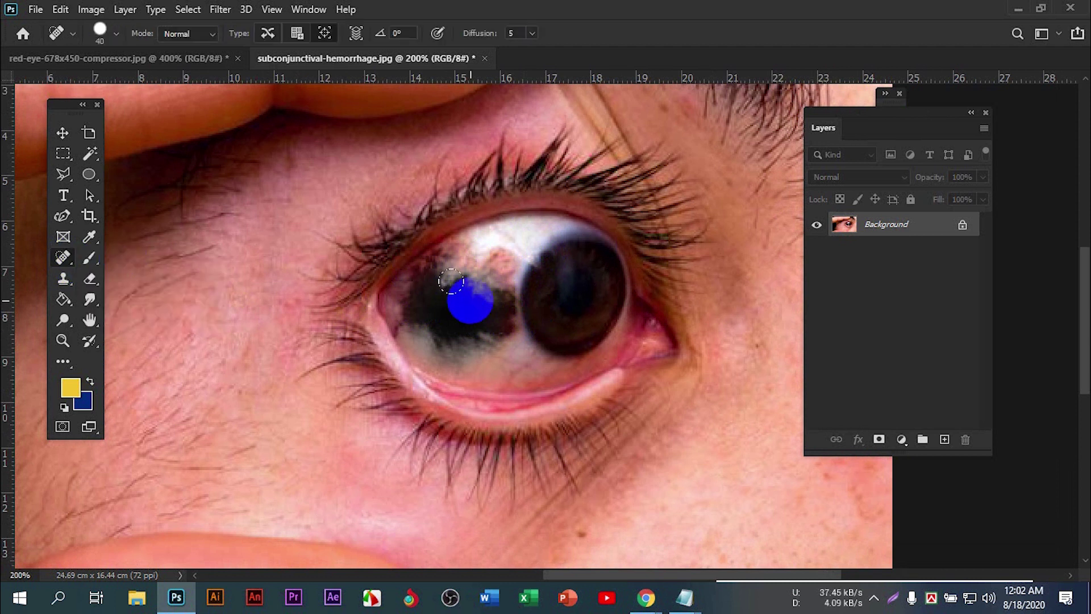
mouse_move(461, 287)
left_mouse_down()
mouse_move(429, 275)
mouse_move(423, 300)
mouse_move(488, 298)
left_mouse_up()
left_click_drag(469, 329, 456, 316)
left_click_drag(476, 273, 470, 317)
mouse_move(454, 261)
left_mouse_down()
mouse_move(424, 302)
mouse_move(440, 255)
left_mouse_up()
mouse_move(443, 318)
left_mouse_down()
mouse_move(455, 333)
mouse_move(439, 288)
mouse_move(451, 329)
left_mouse_up()
mouse_move(481, 293)
left_mouse_down()
mouse_move(476, 269)
mouse_move(492, 281)
left_mouse_up()
left_click(458, 330)
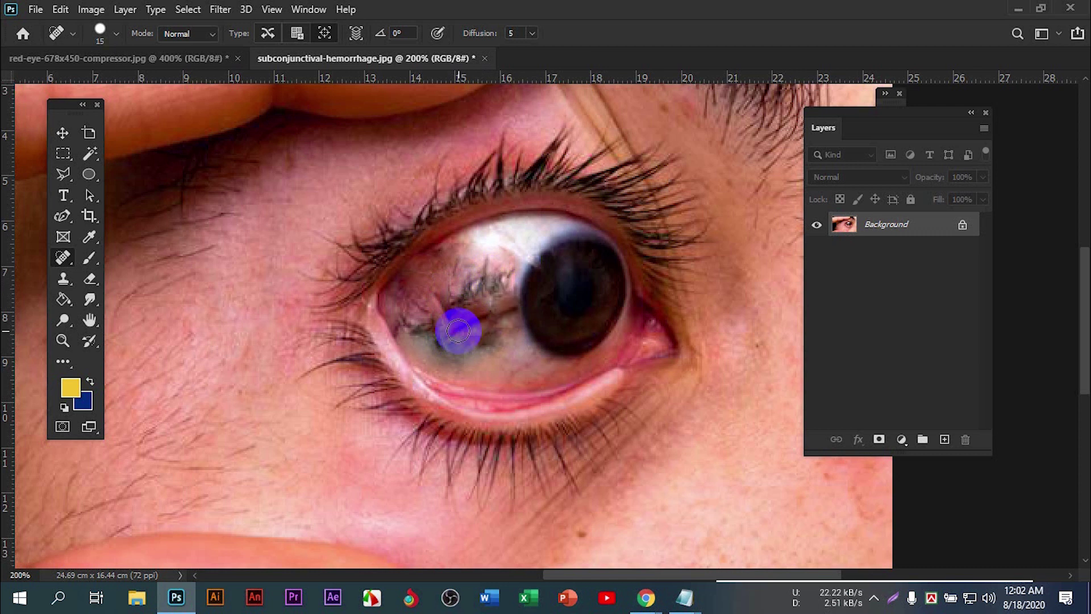
Step: Sample clean sclera with the Healing Brush and heal the upper stained eye white with a smaller brush
right_click(63, 257)
left_click(117, 274)
left_click(414, 264, "alt")
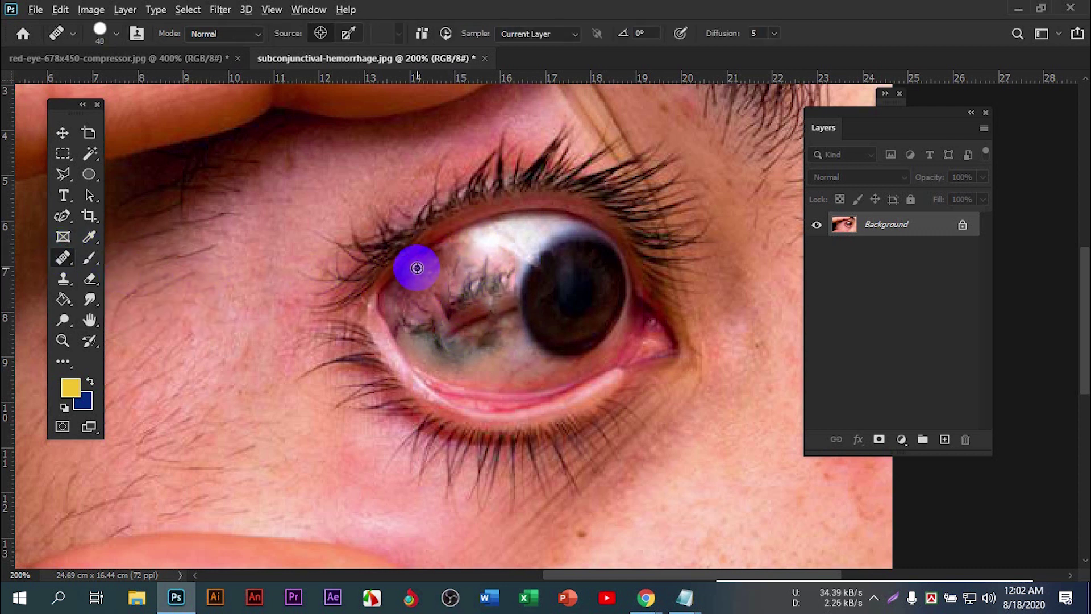
left_click_drag(491, 240, 488, 268)
key("bracketleft")
key("bracketleft")
key("bracketleft")
key("bracketleft")
left_click(488, 249)
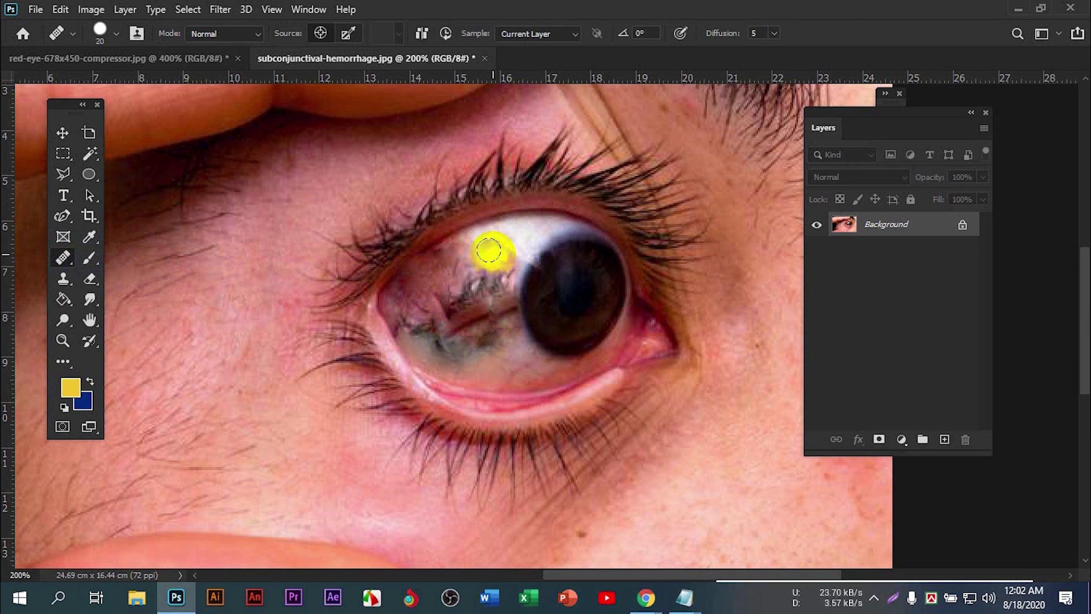
left_click(486, 275)
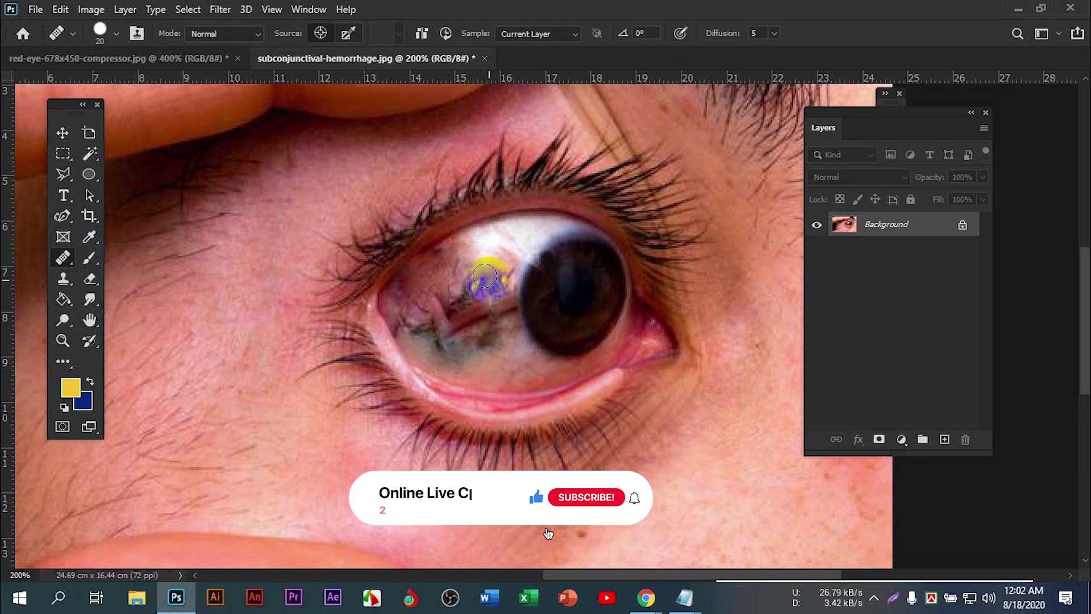
Step: Resample clean sclera and heal the dark vessels toward the iris and lower sclera
left_click(495, 295)
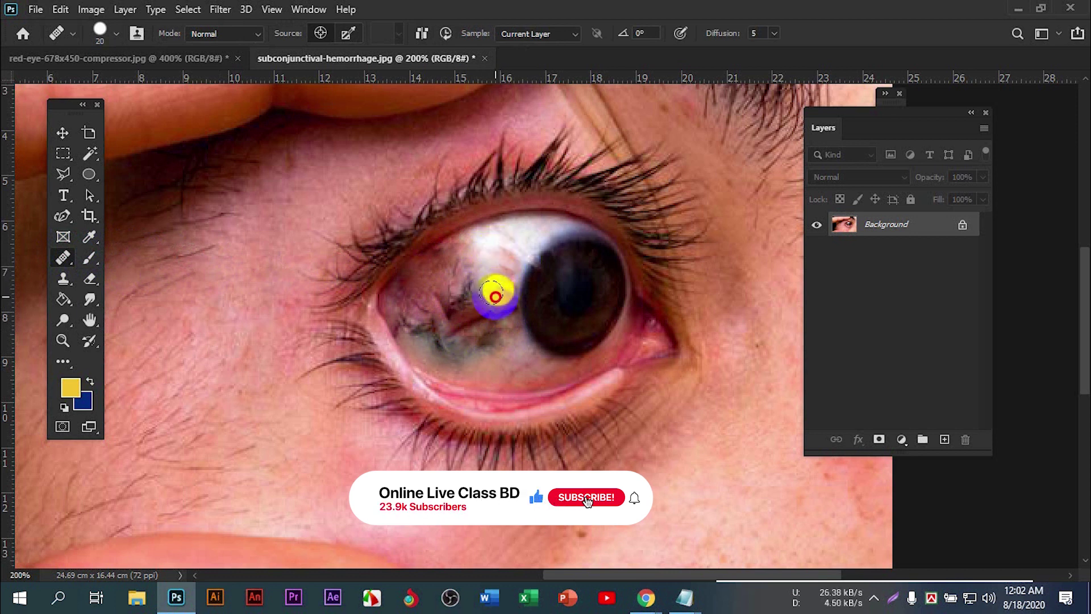
left_click_drag(496, 295, 474, 309)
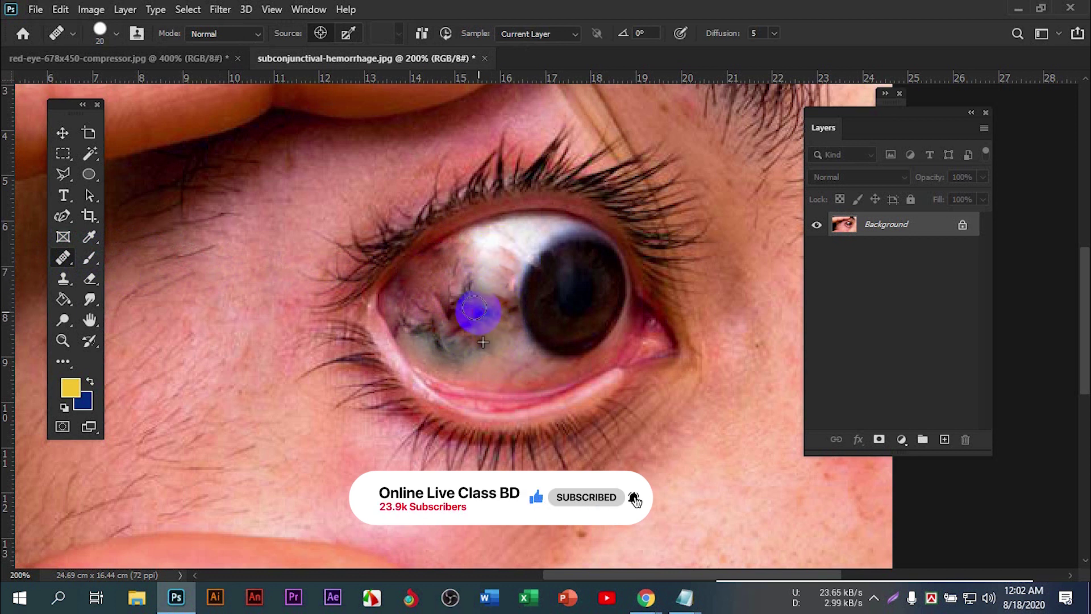
left_click(448, 299)
mouse_move(446, 298)
left_mouse_down()
mouse_move(482, 305)
mouse_move(397, 310)
left_mouse_up()
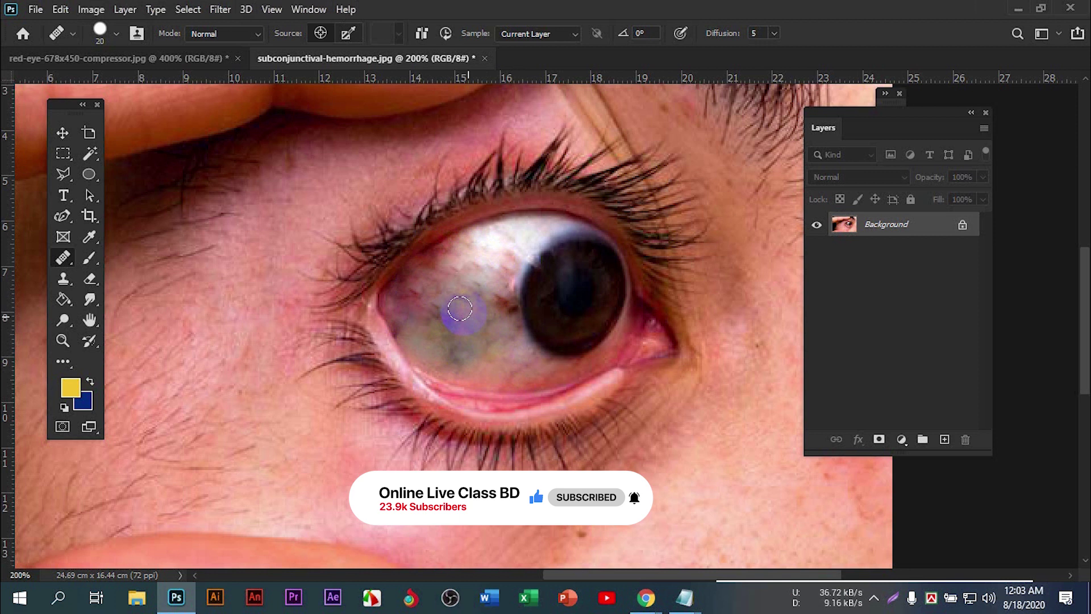
left_click(494, 243, "alt")
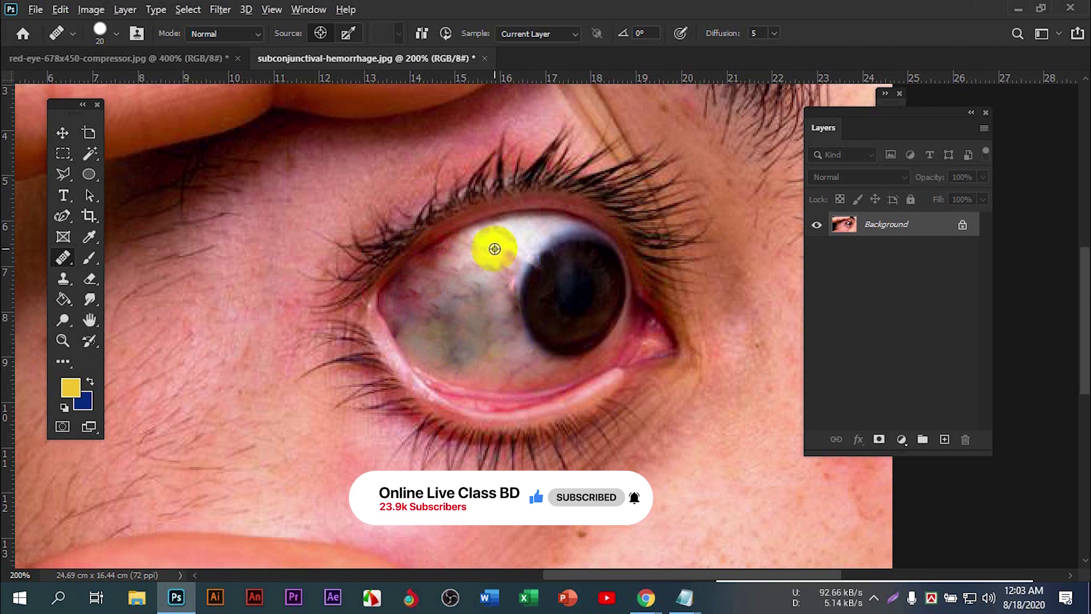
mouse_move(455, 267)
left_mouse_down()
mouse_move(408, 307)
mouse_move(451, 319)
mouse_move(479, 253)
mouse_move(501, 244)
mouse_move(512, 355)
mouse_move(433, 319)
mouse_move(437, 287)
mouse_move(487, 243)
mouse_move(492, 340)
left_mouse_up()
Step: Blend the sclera near the inner corner and lower lid, then fit the photo on screen
left_click(464, 284, "alt")
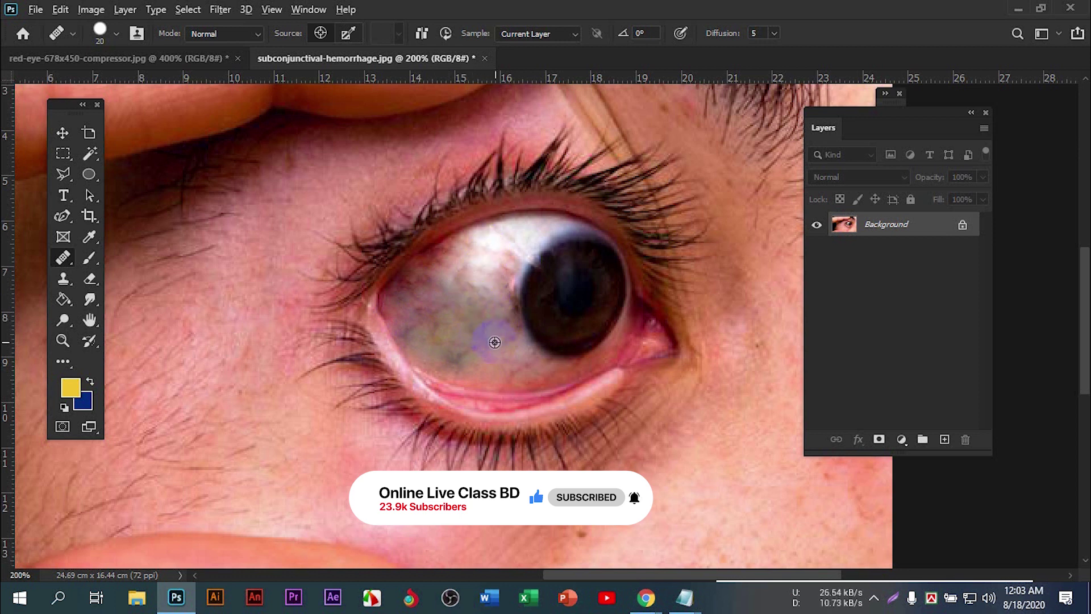
mouse_move(475, 288)
left_mouse_down()
mouse_move(439, 329)
mouse_move(451, 317)
left_mouse_up()
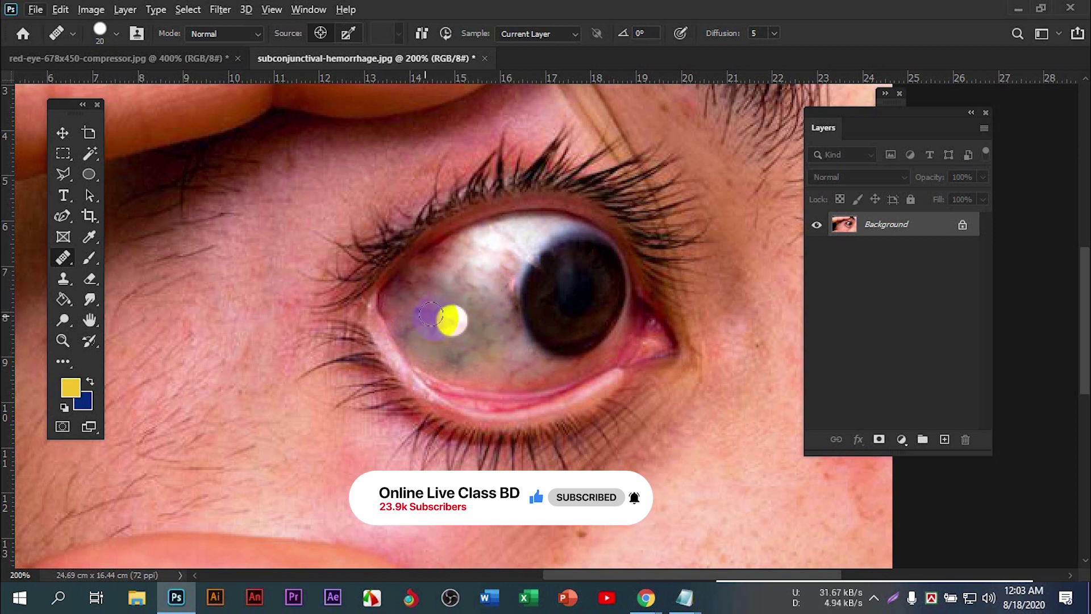
left_click_drag(494, 353, 529, 380)
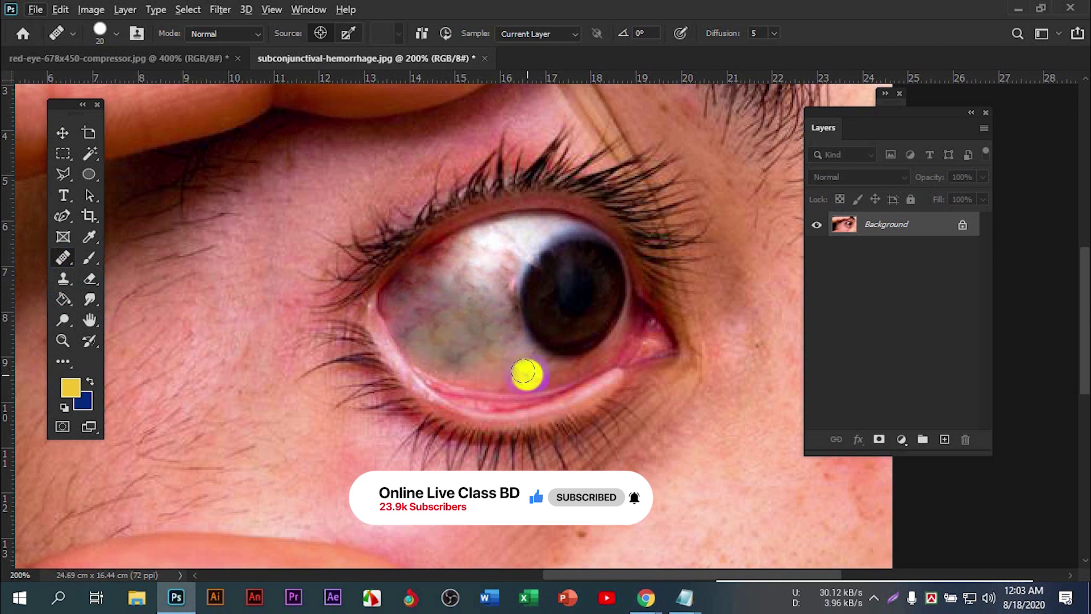
key("ctrl+0")
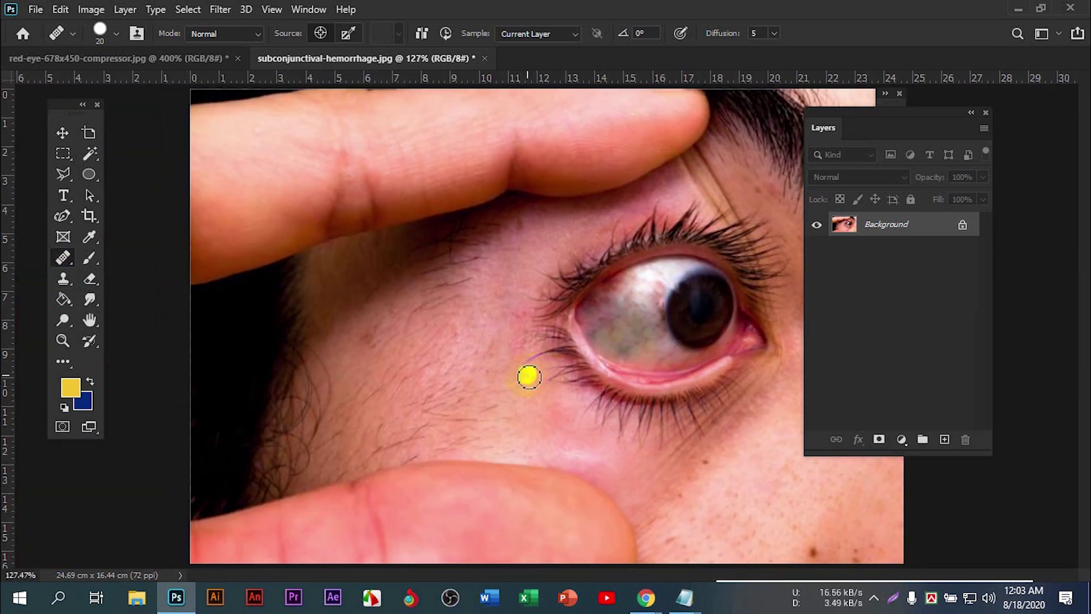
right_click(64, 260)
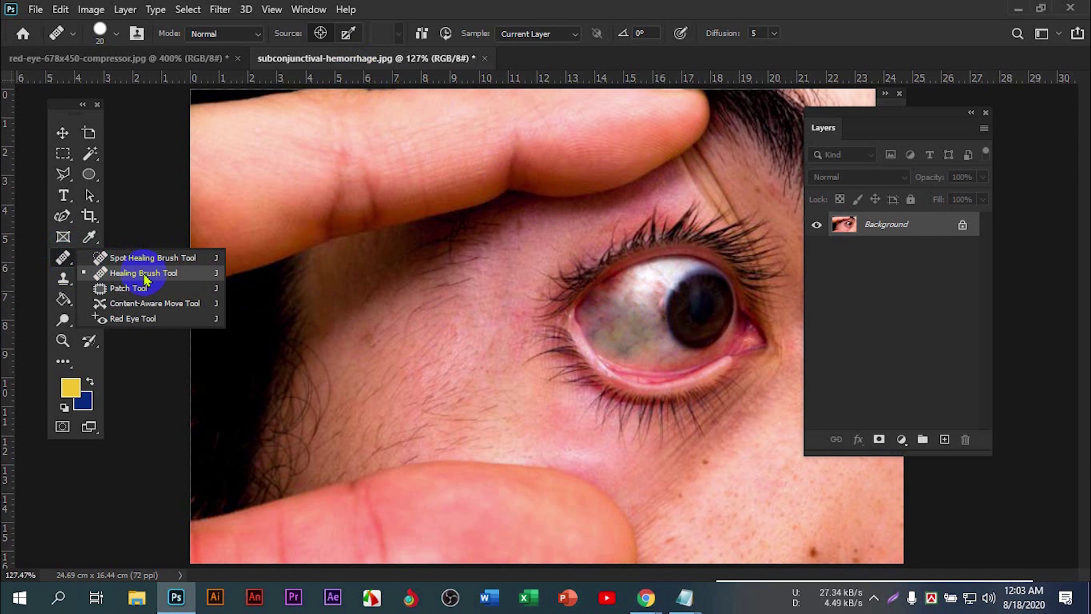
left_click(146, 278)
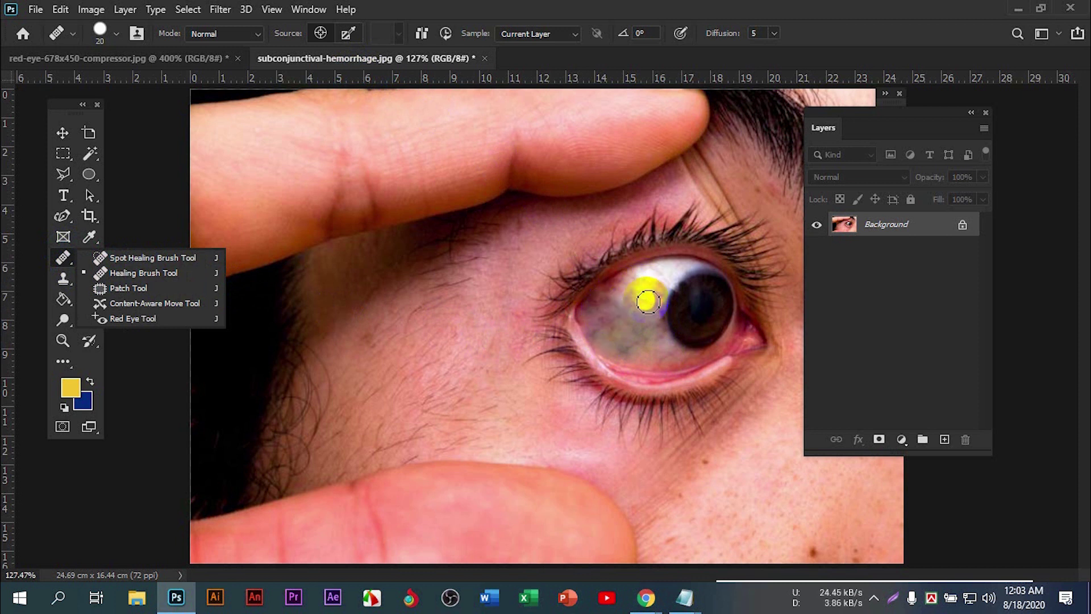
left_click(138, 259)
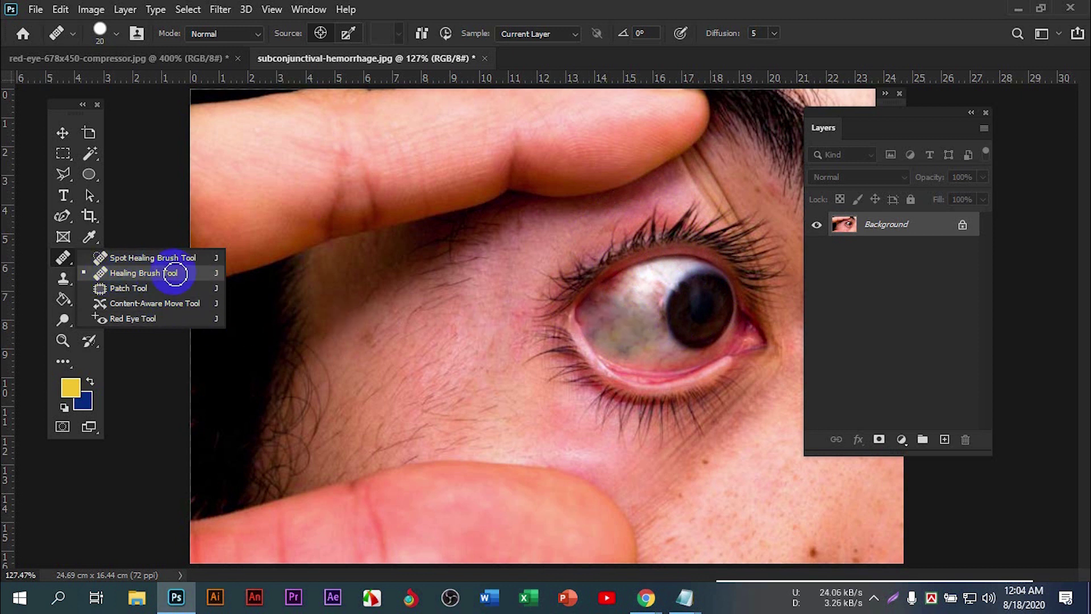
scroll(637, 317, "up", 2)
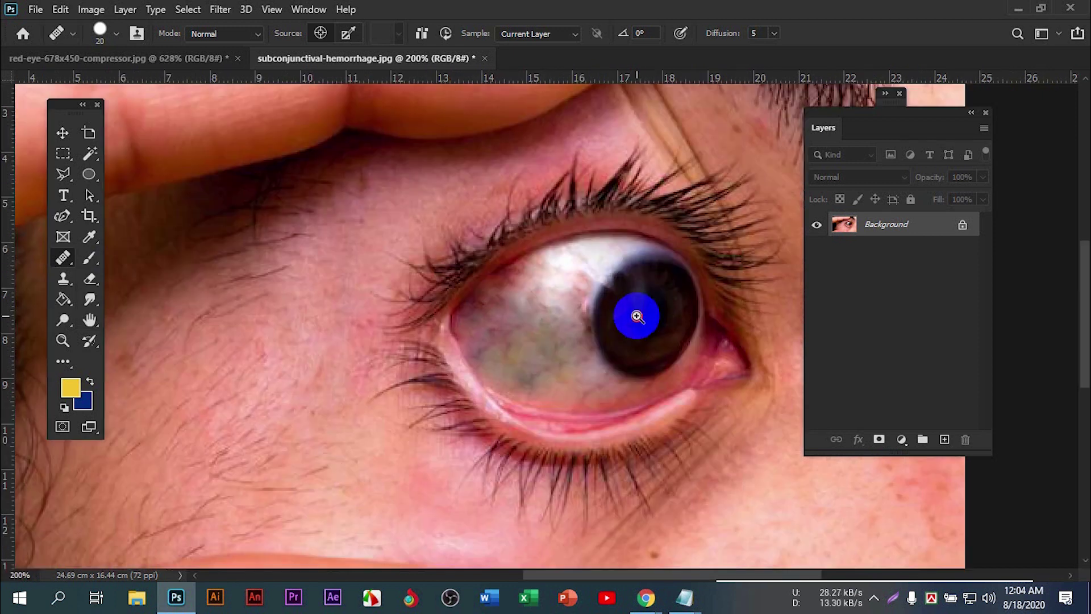
scroll(628, 312, "up", 2)
scroll(494, 331, "up", 2)
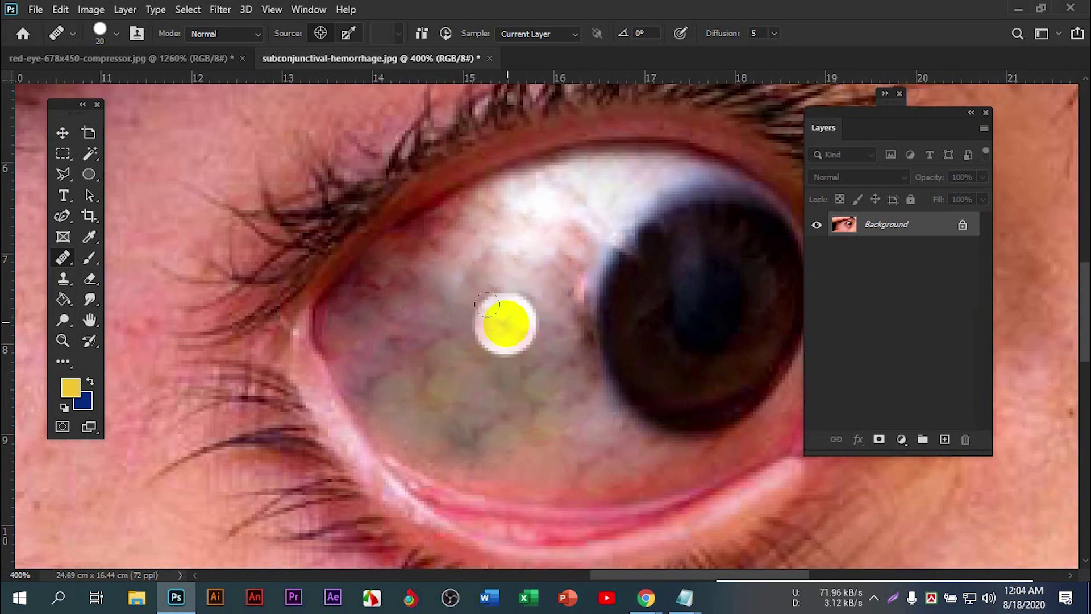
left_click(498, 395)
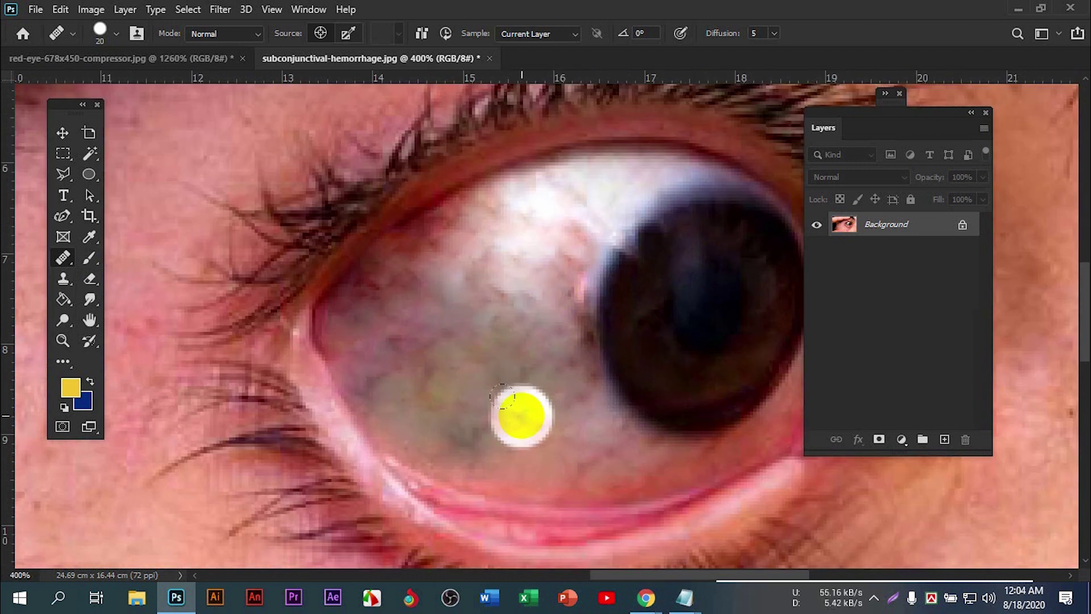
scroll(519, 418, "down", 2)
scroll(521, 419, "down", 3)
scroll(520, 414, "down", 1)
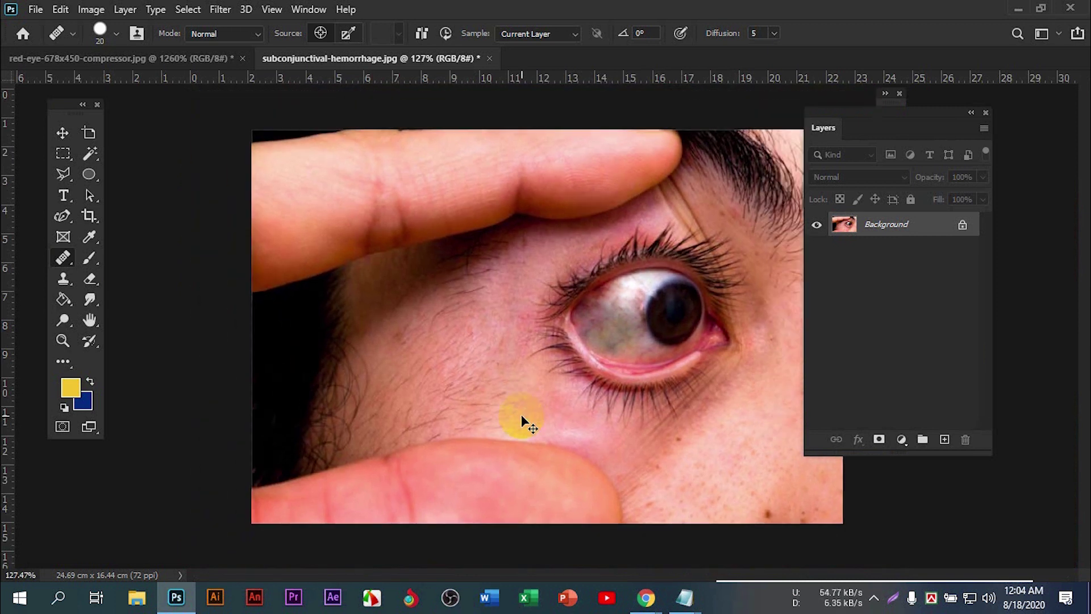
scroll(520, 418, "down", 1)
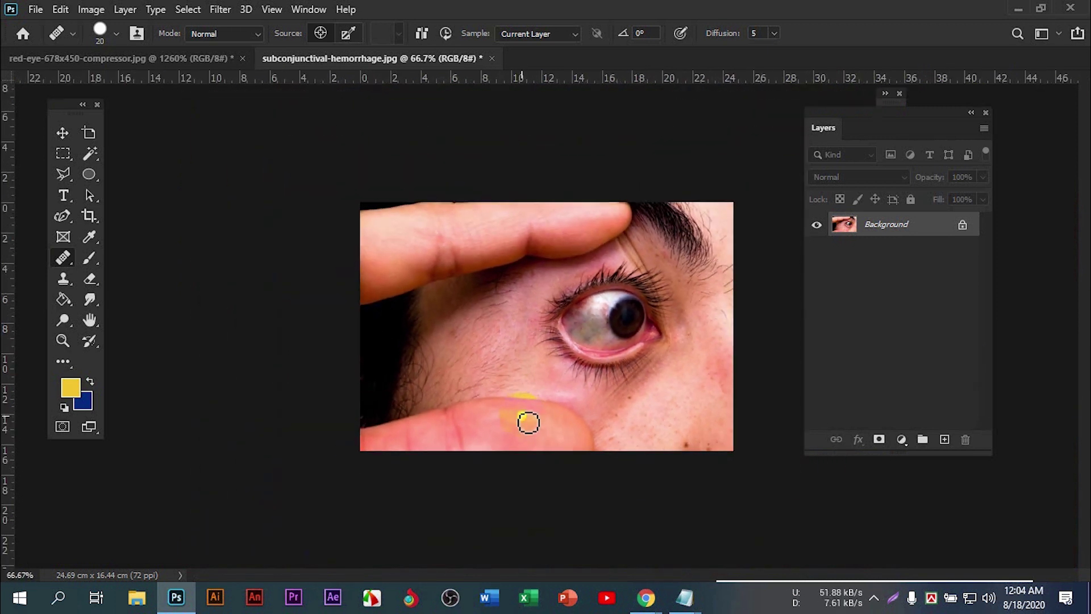
scroll(520, 421, "up", 2)
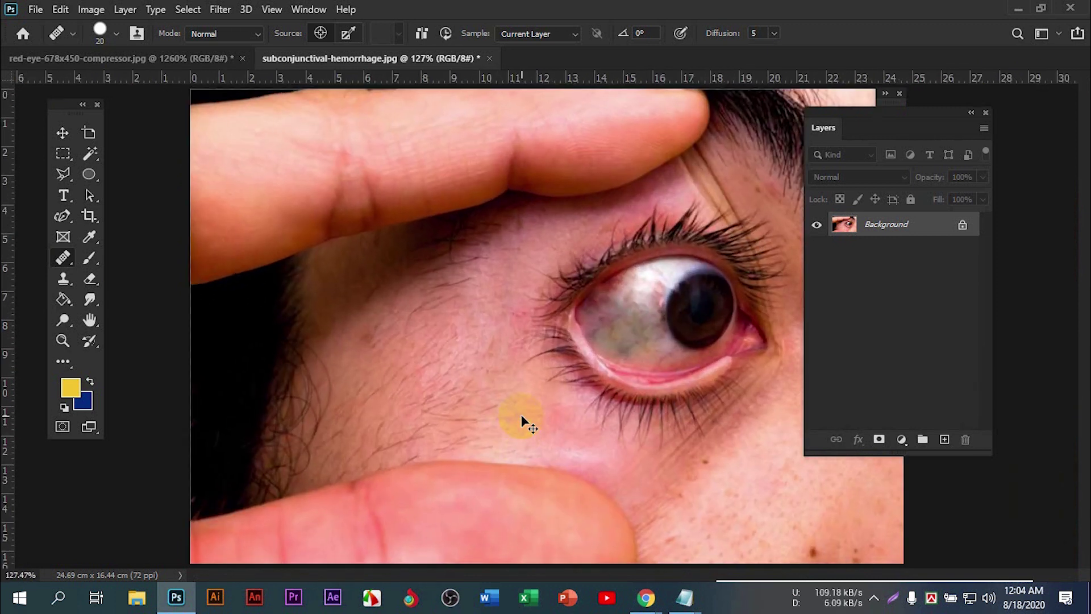
scroll(521, 421, "down", 1)
left_click(525, 420)
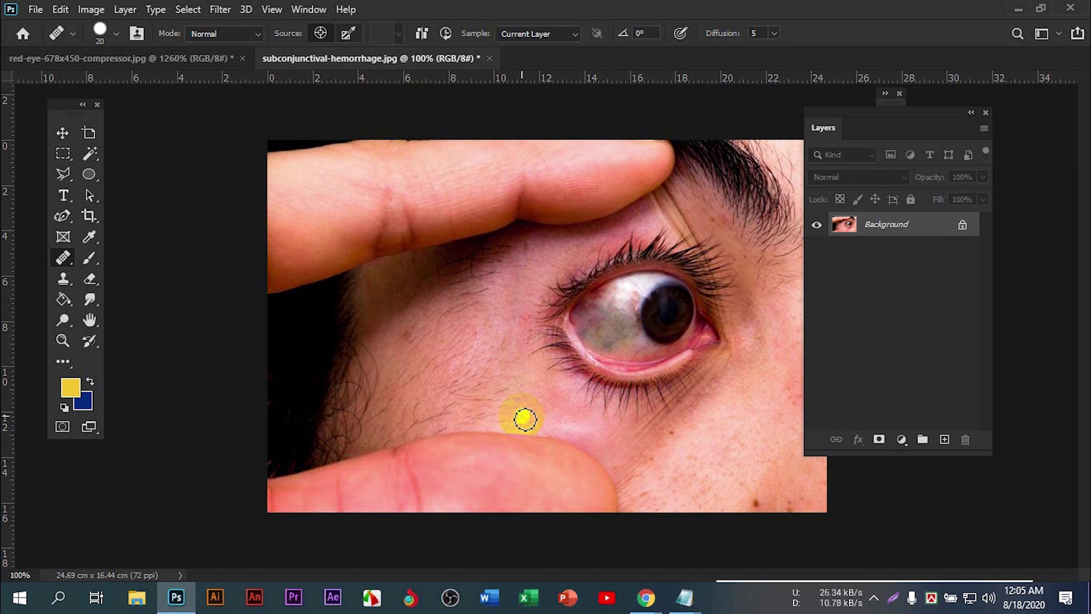
Step: Show the healing tool list, then bring up Chrome's window previews from the taskbar
scroll(524, 419, "up", 3)
right_click(62, 257)
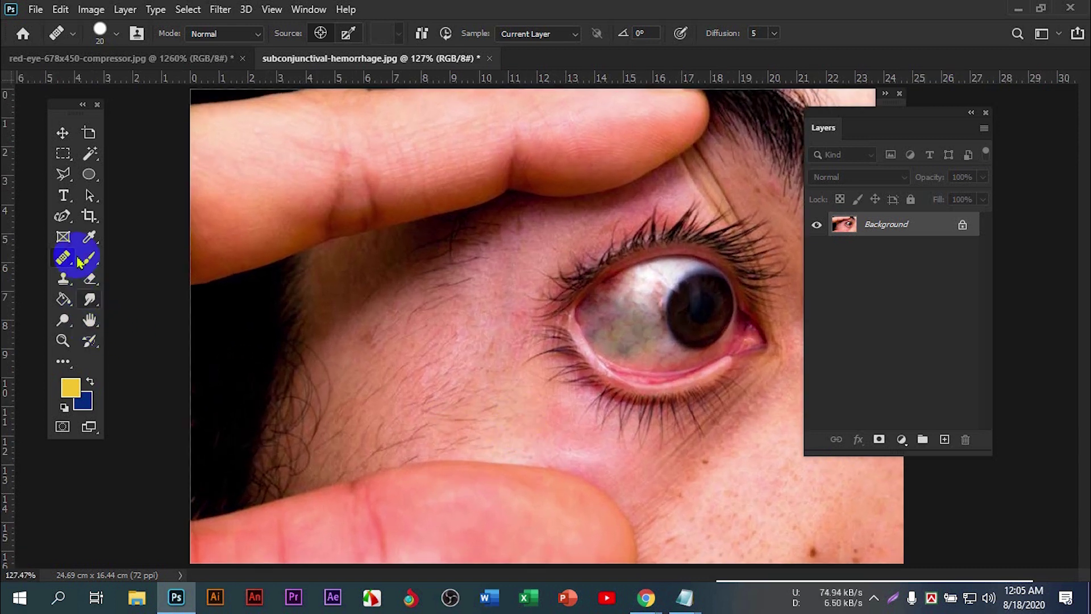
right_click(104, 248)
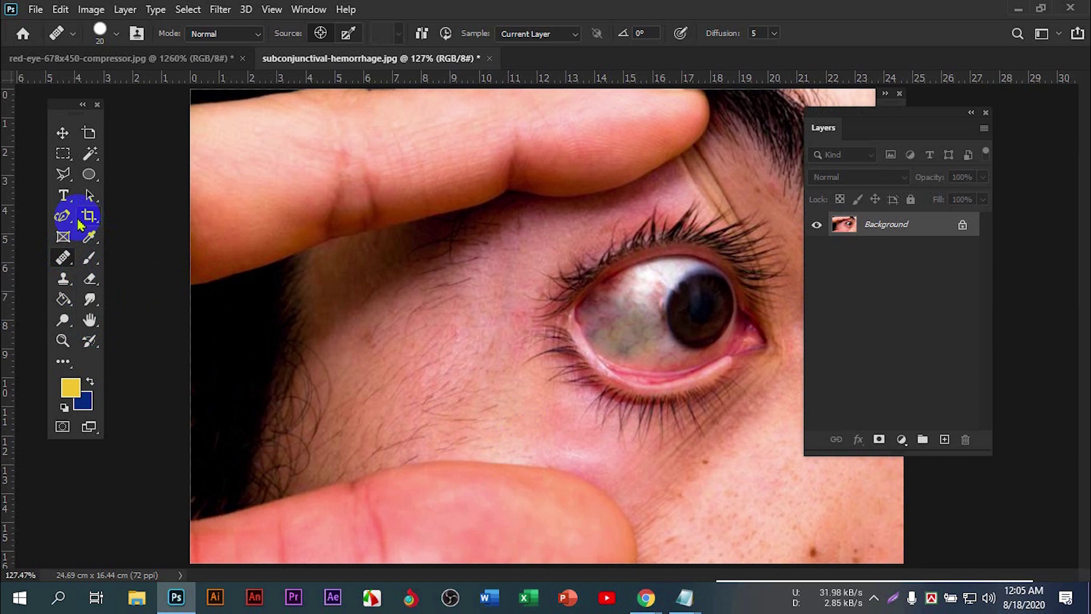
left_click(644, 596)
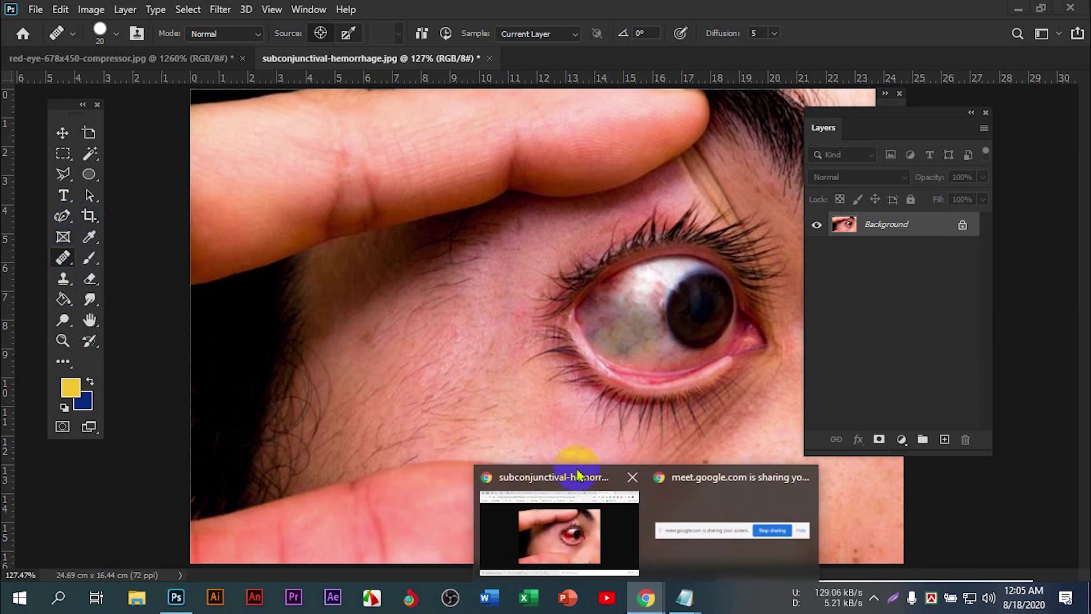
Step: Switch to the Google Docs course outline tab and scroll to the Class_08 Retouching Tools list
left_click(573, 483)
left_click(248, 17)
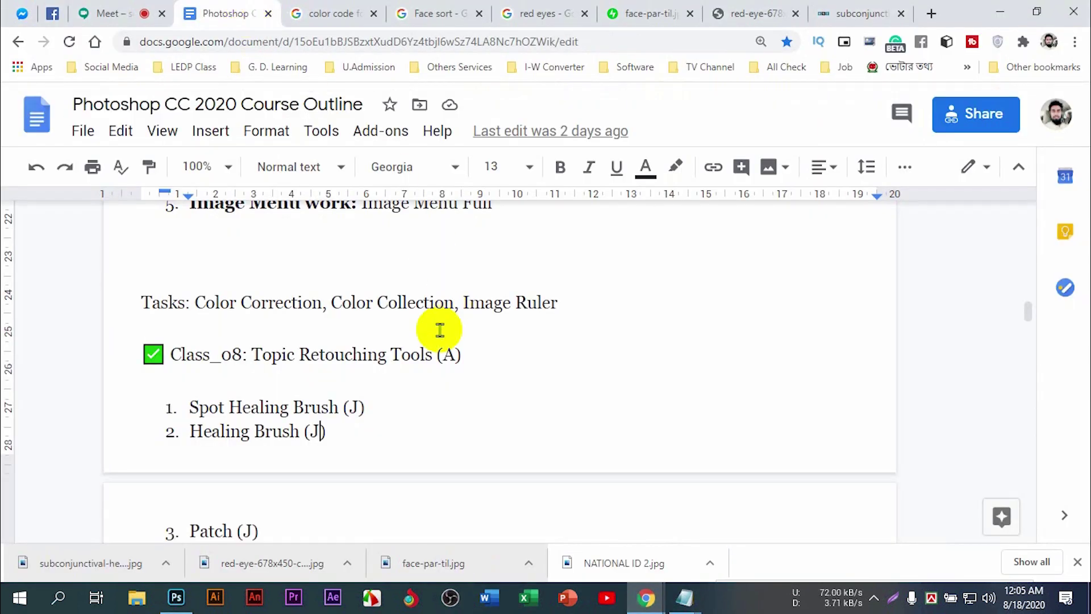
scroll(273, 353, "down", 1)
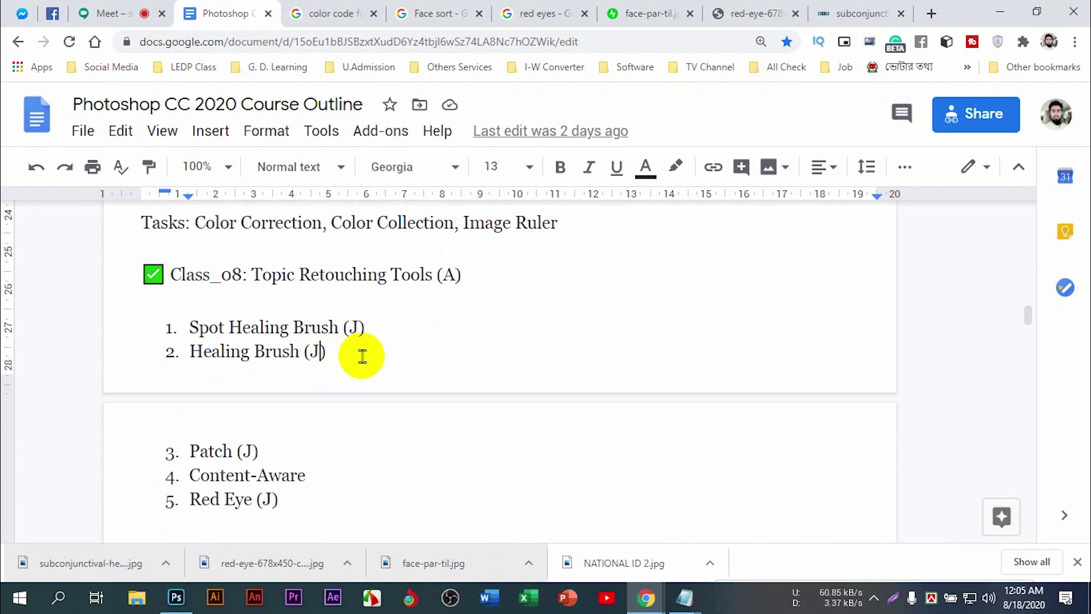
scroll(349, 358, "down", 3)
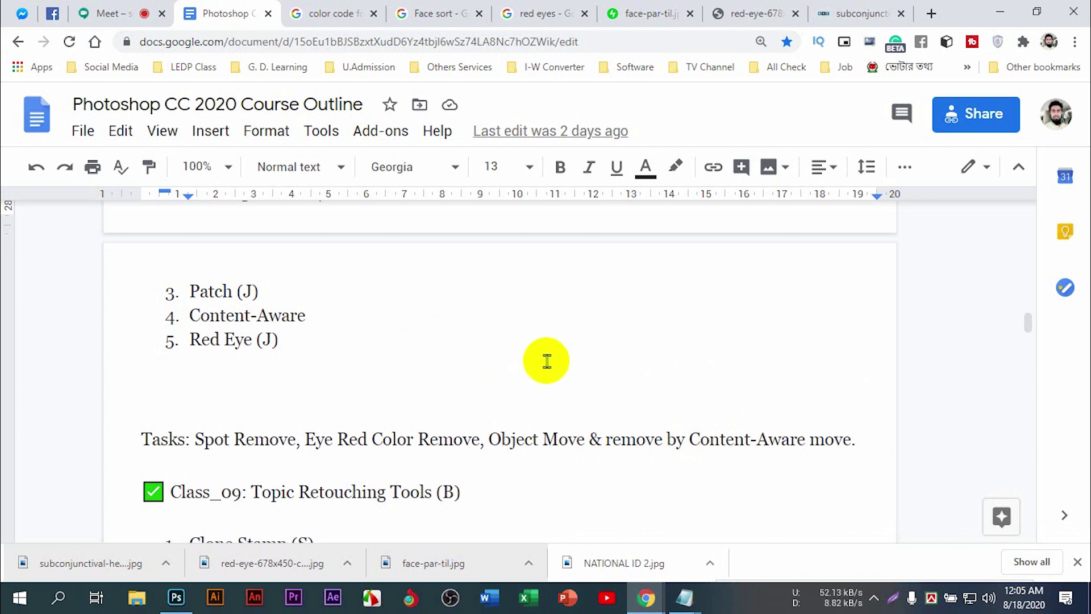
scroll(563, 364, "up", 1)
scroll(562, 363, "up", 1)
scroll(382, 323, "up", 2)
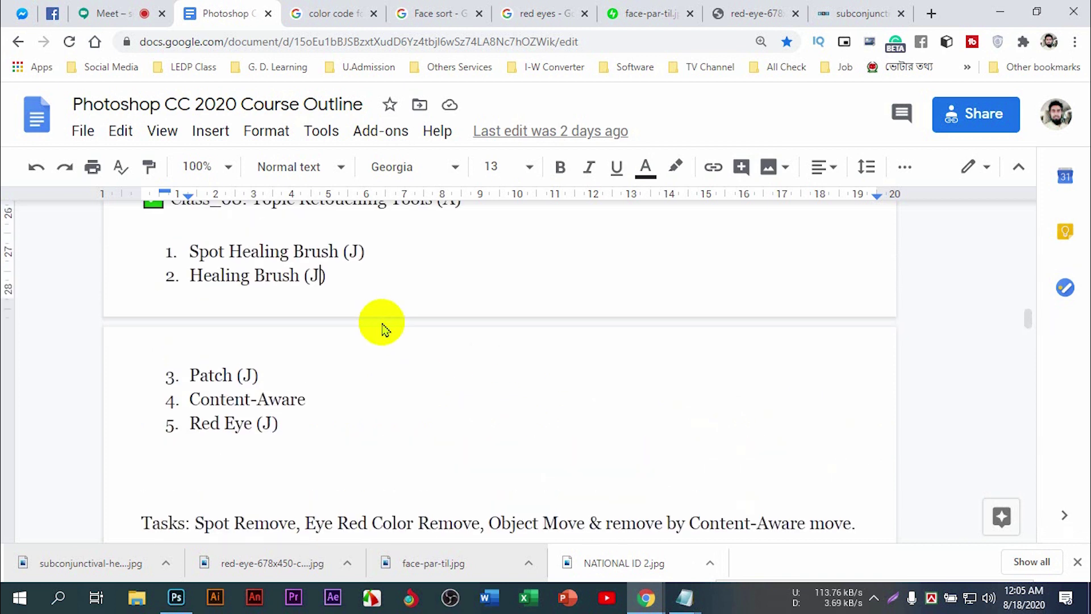
scroll(382, 322, "up", 1)
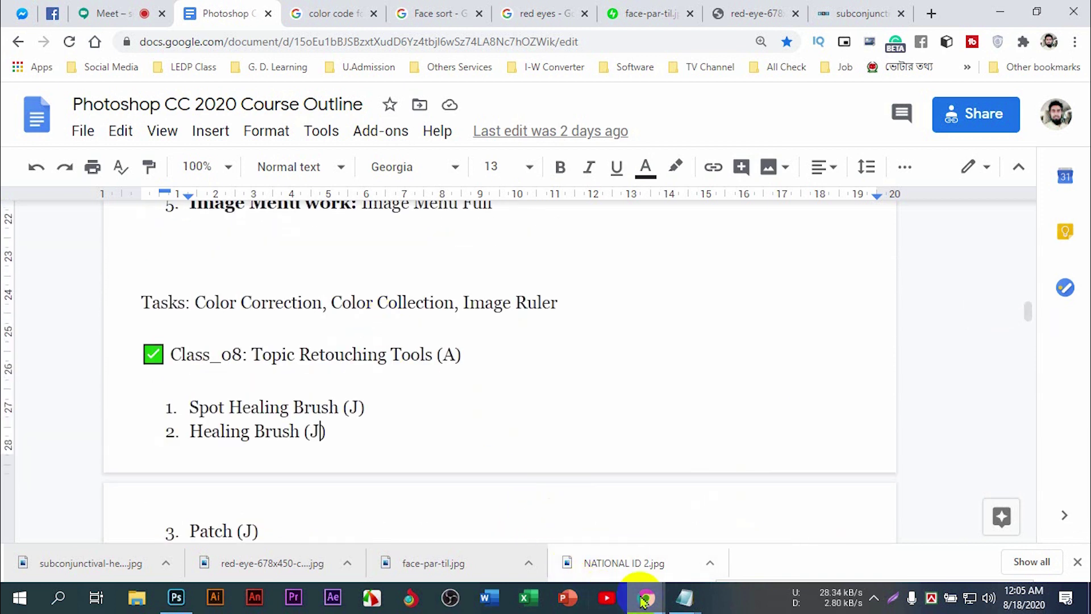